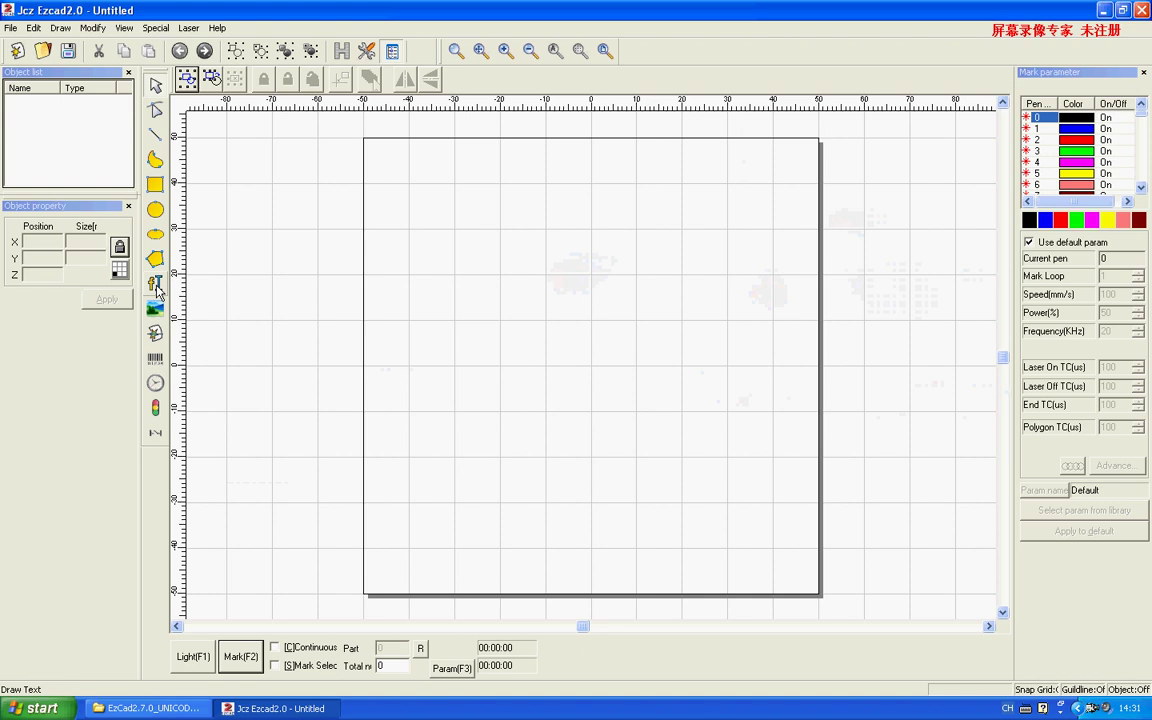
Step: Add a text object reading "1234ABCD" in the upper-left part of the work area
click(156, 285)
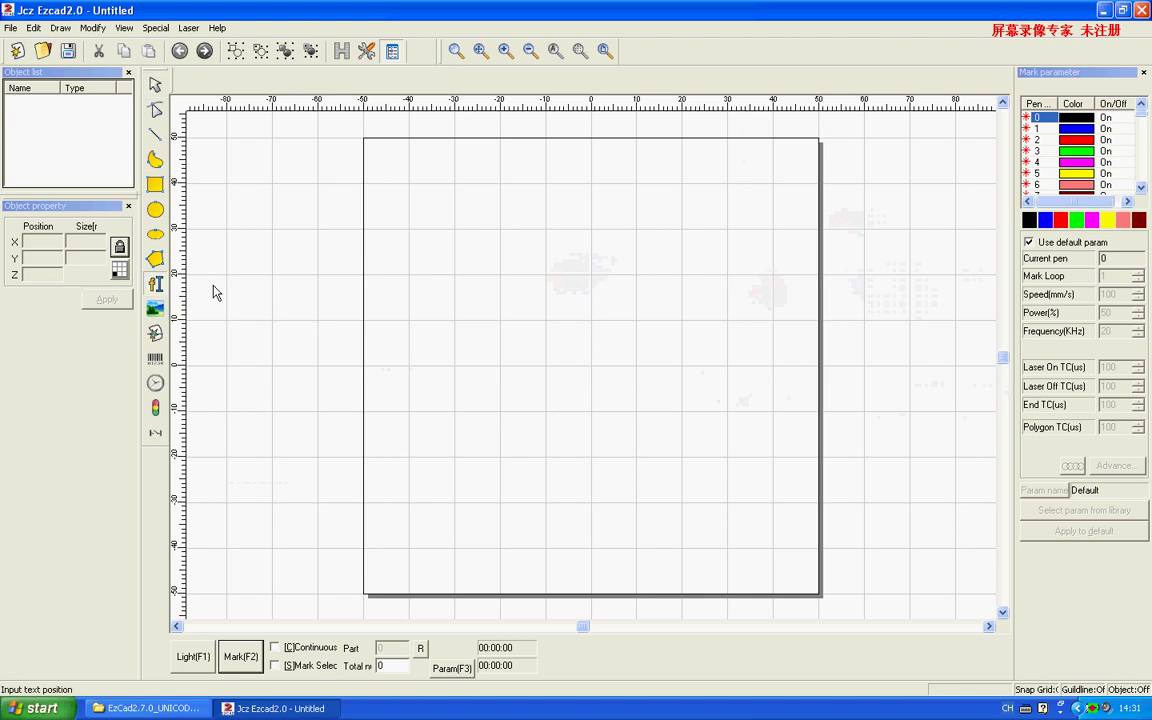
click(436, 289)
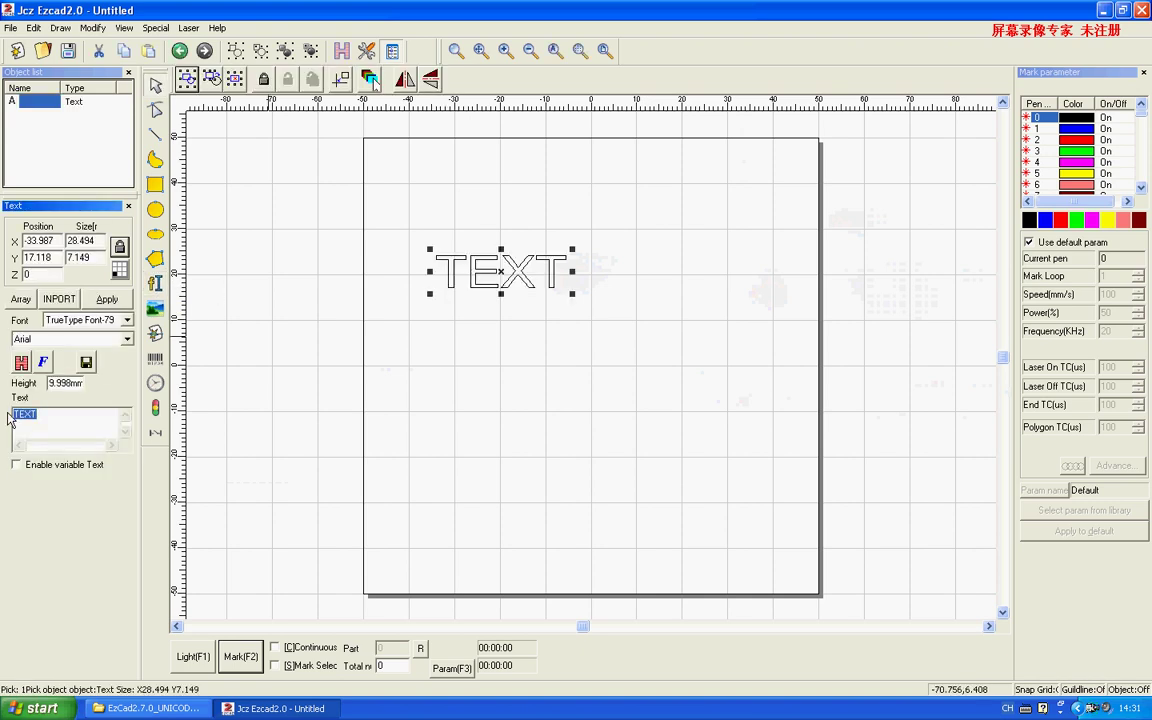
double_click(47, 420)
text(1234ABCD)
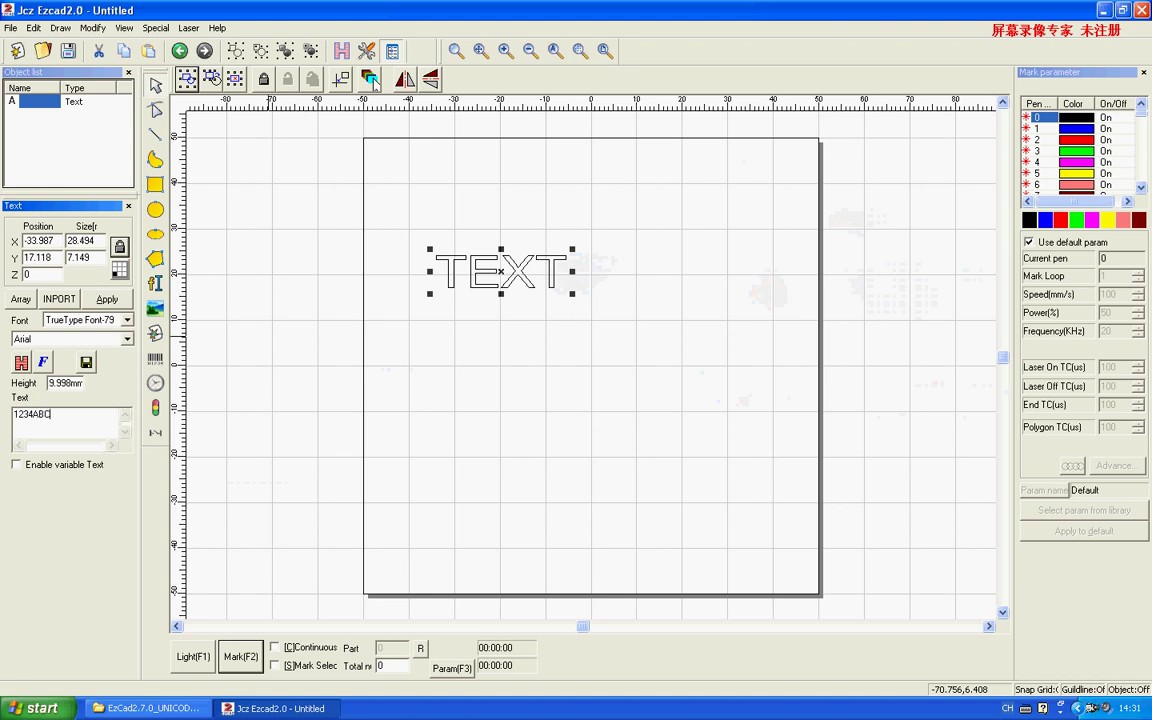
click(107, 300)
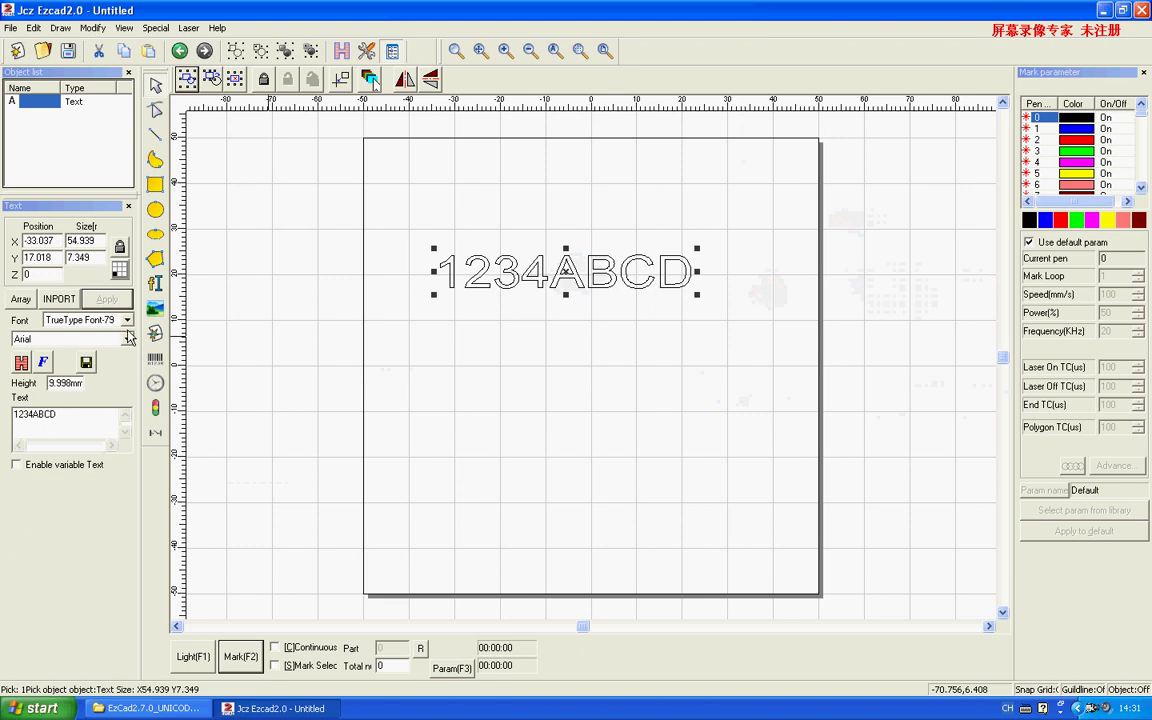
Step: Change the text's font to Courier New Baltic
click(124, 338)
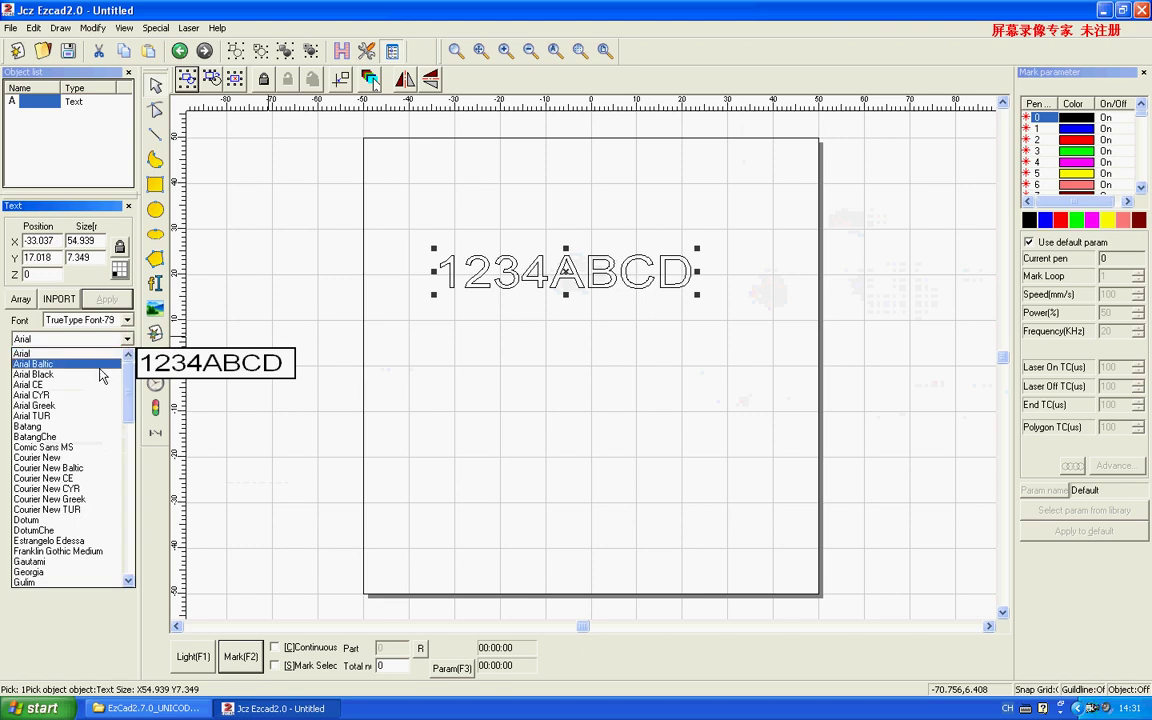
click(100, 468)
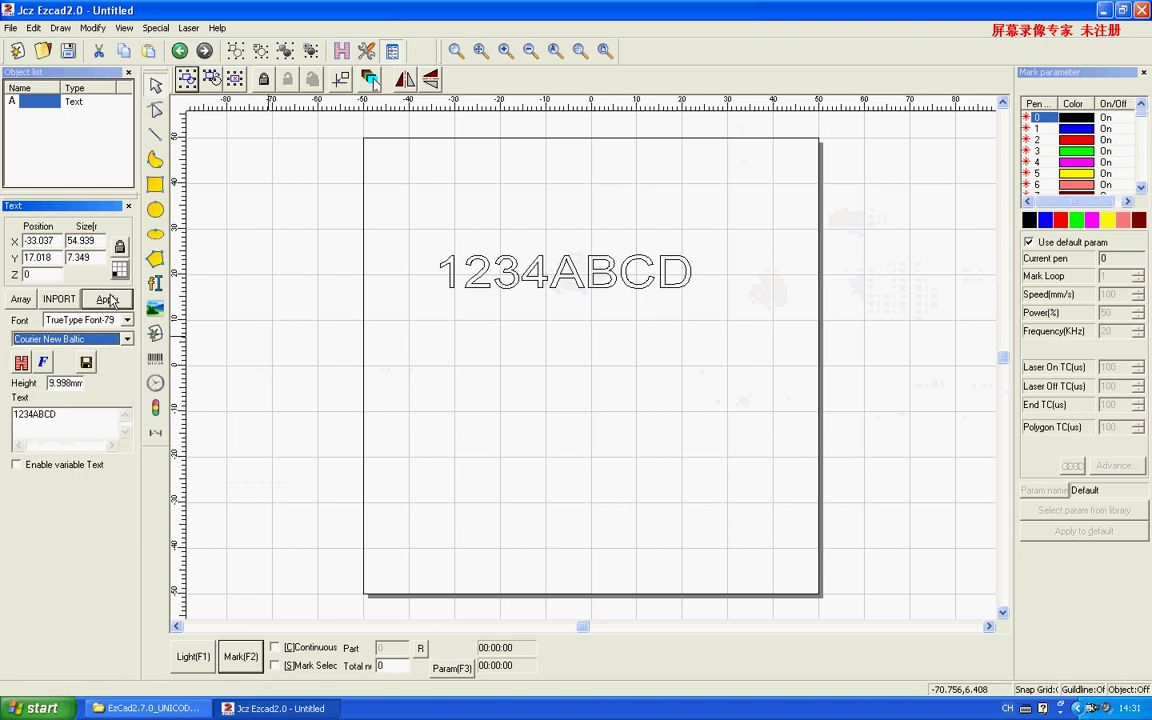
click(107, 299)
Step: Set the text's font to GungsuhChe and put the text at the origin
click(126, 339)
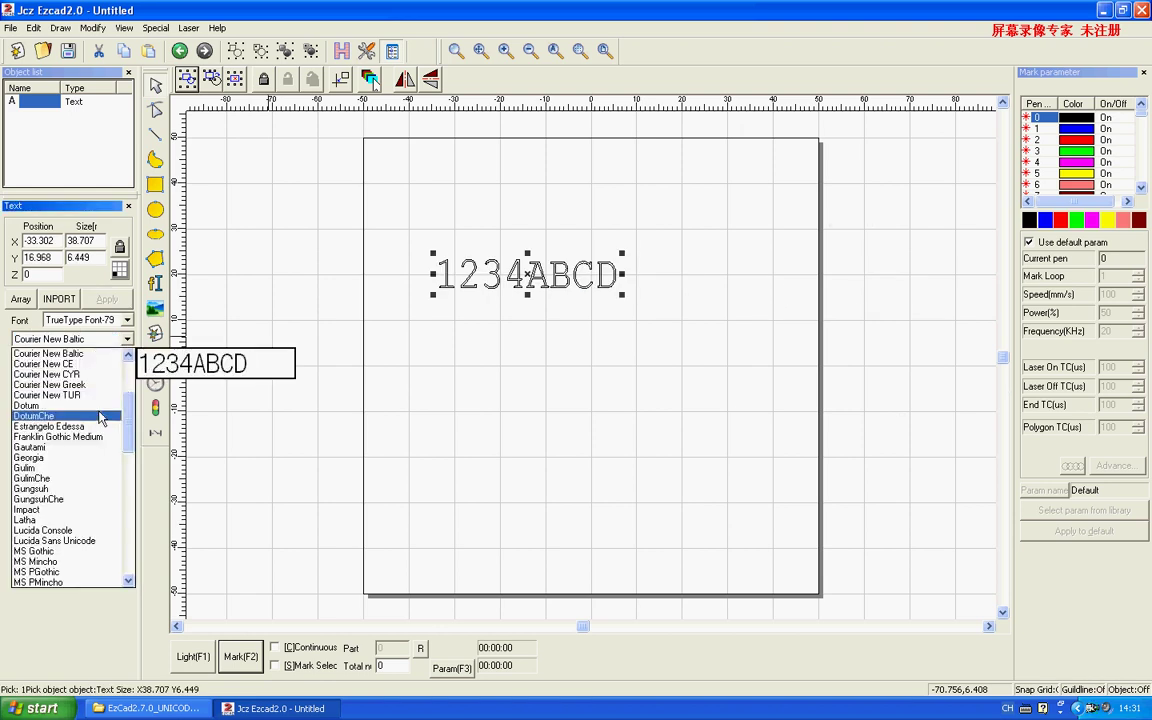
click(88, 499)
click(110, 300)
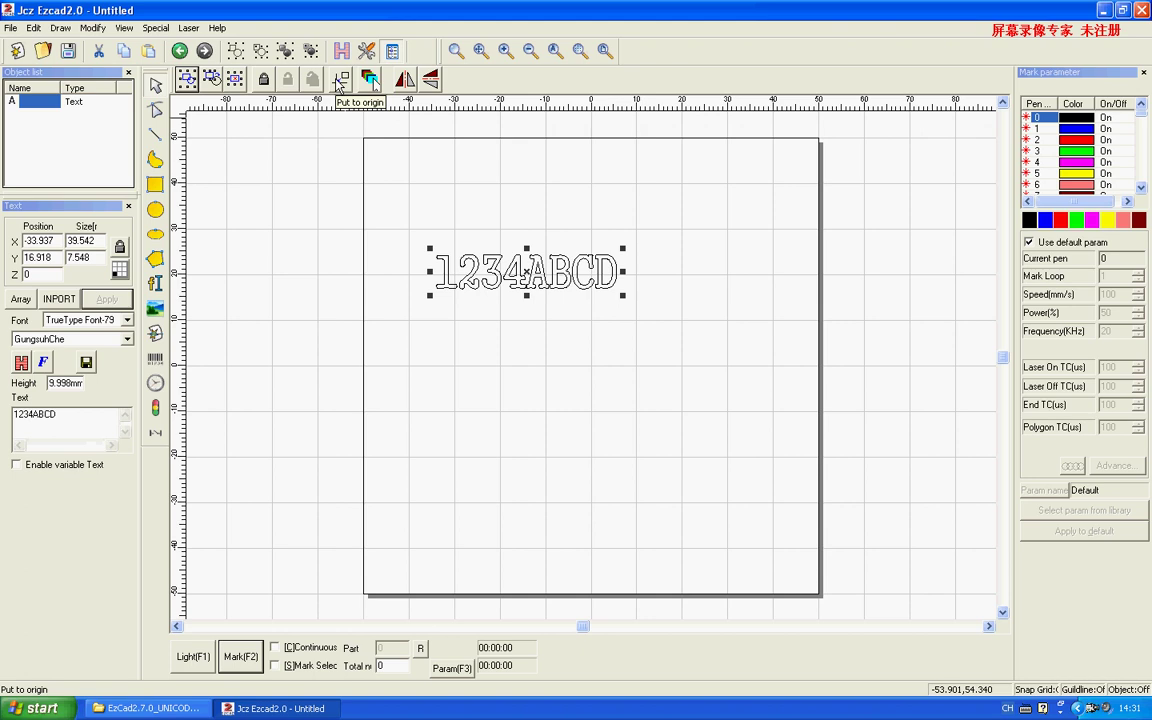
click(340, 83)
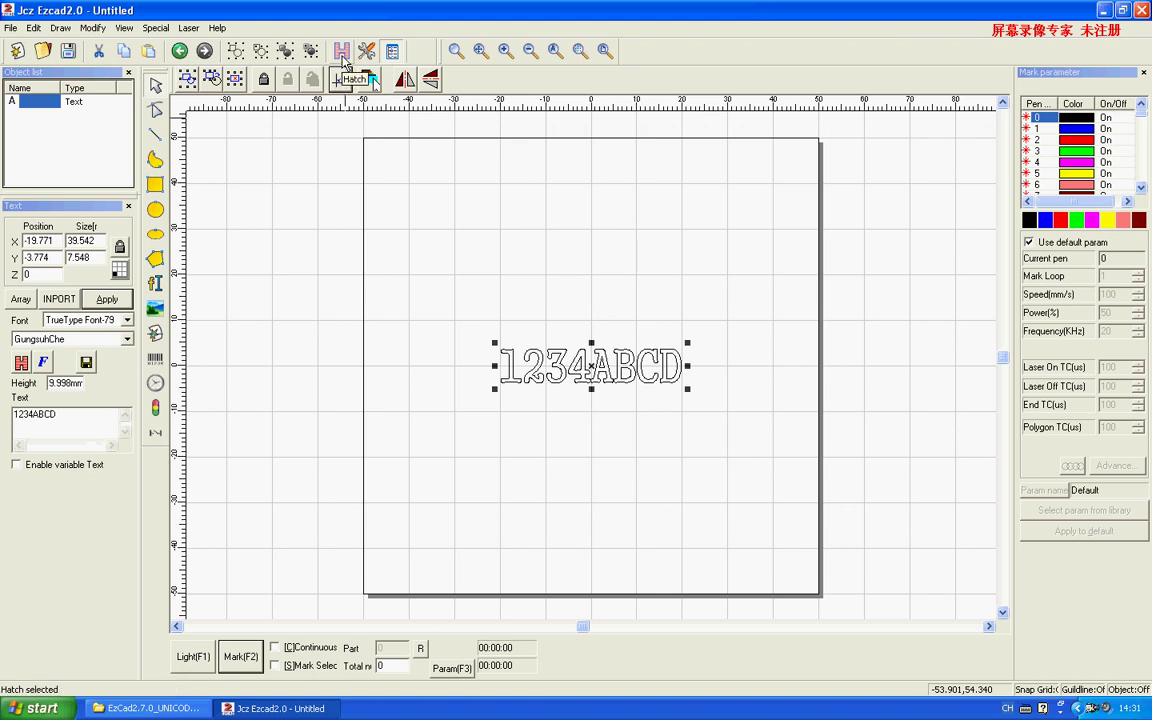
Step: Hatch the text using the zigzag hatch type and pen 0
click(341, 52)
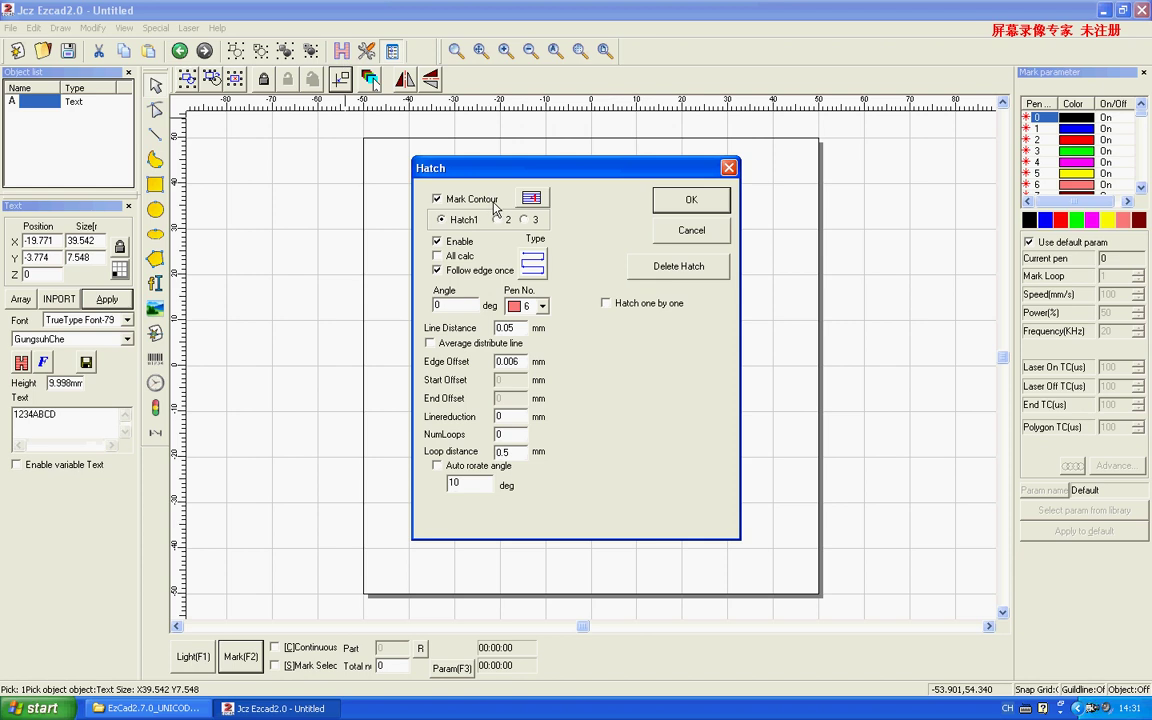
click(535, 263)
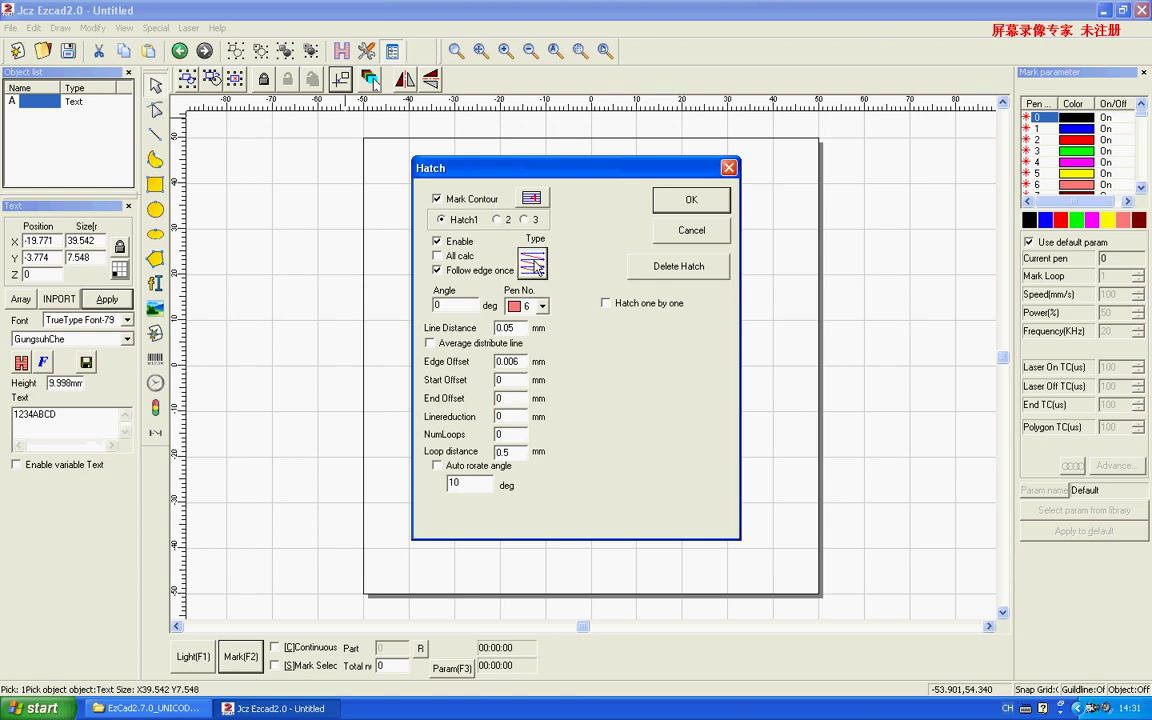
click(541, 308)
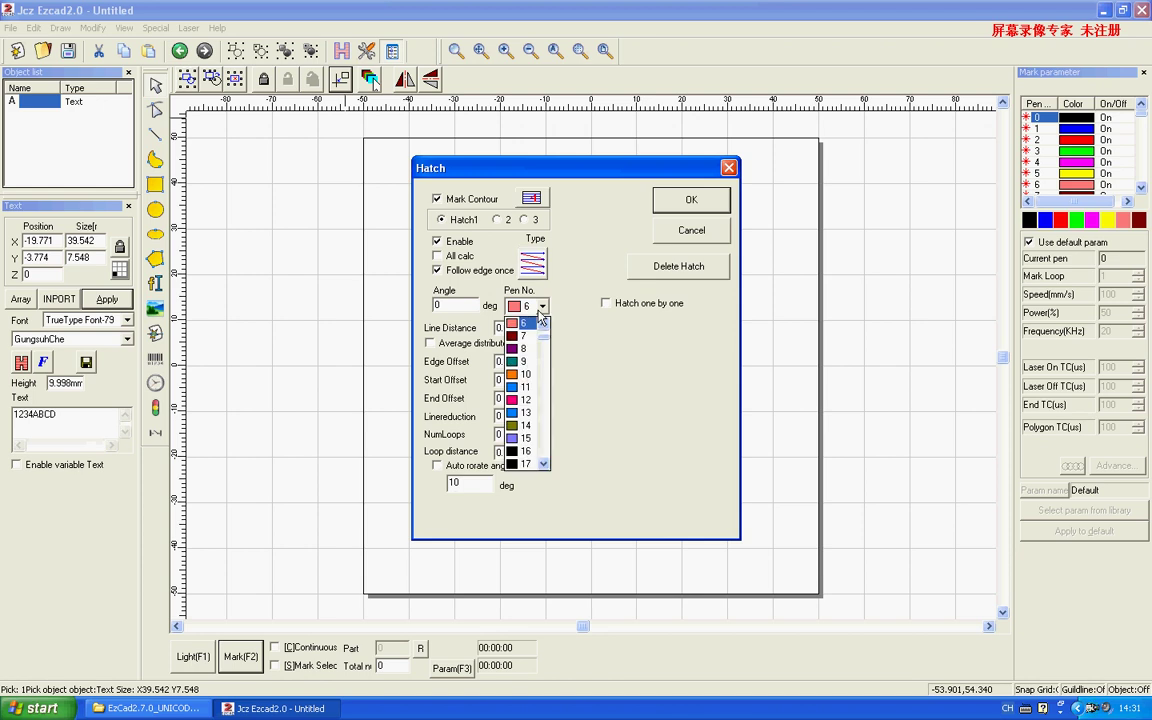
click(525, 324)
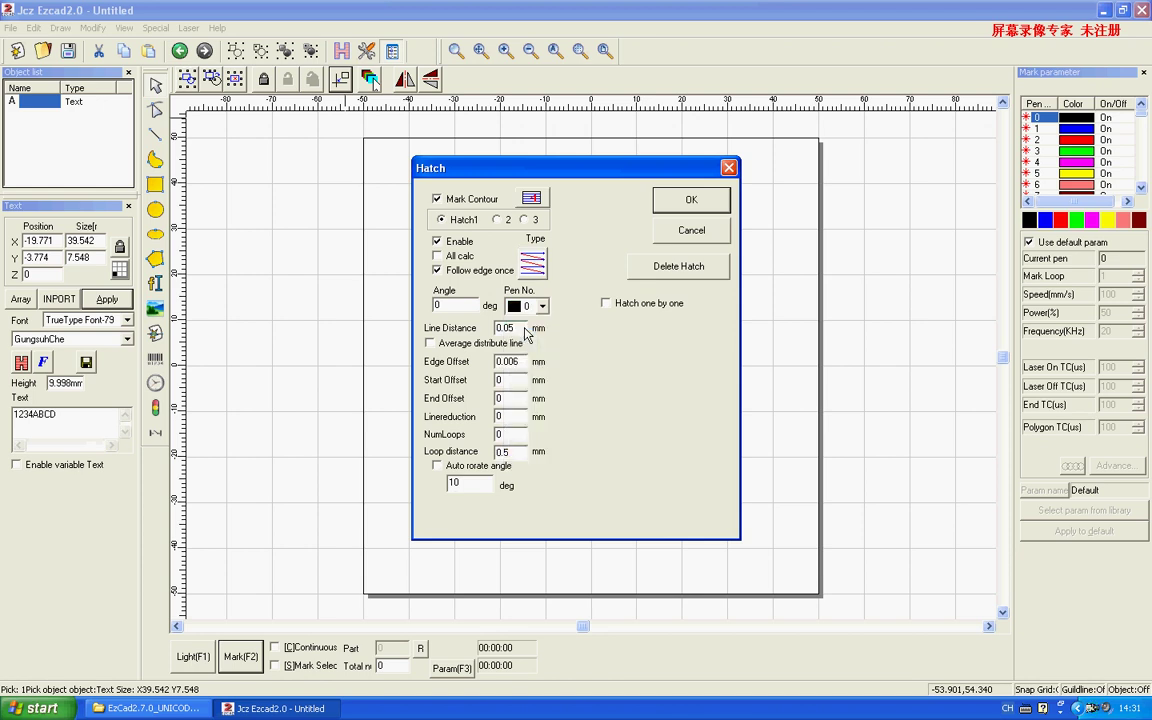
click(672, 210)
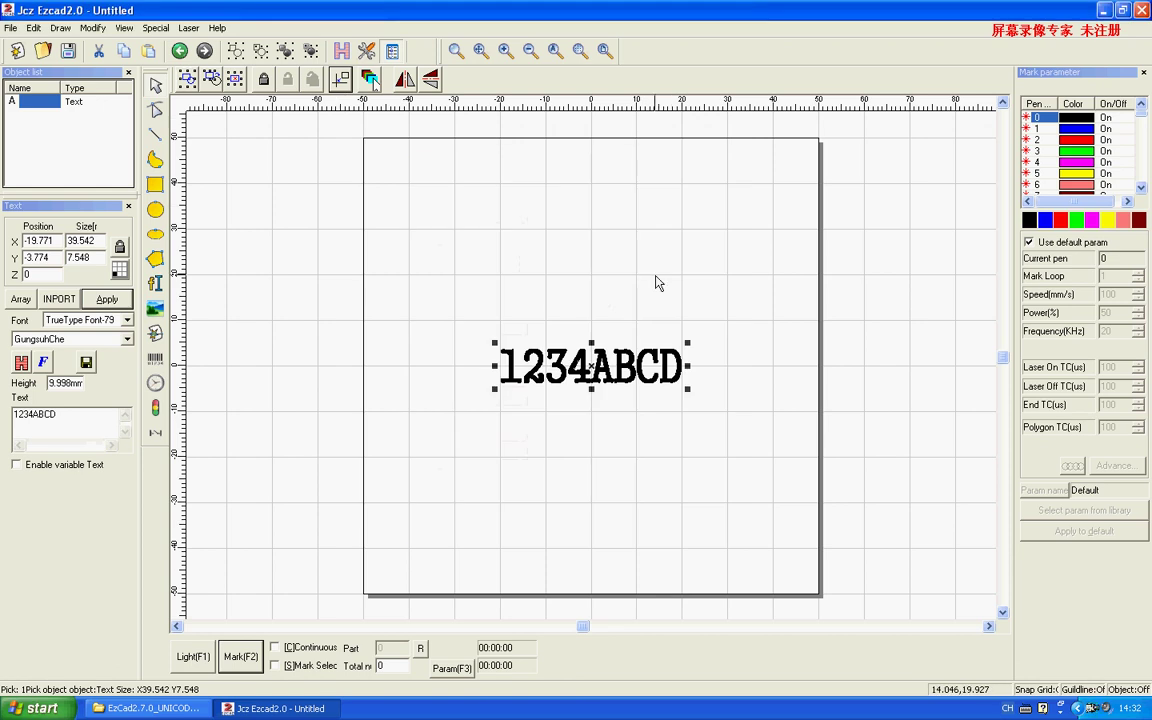
Step: Set the text's hatch line distance to 0.1 mm
scroll(640, 324, up, 2)
scroll(636, 325, up, 1)
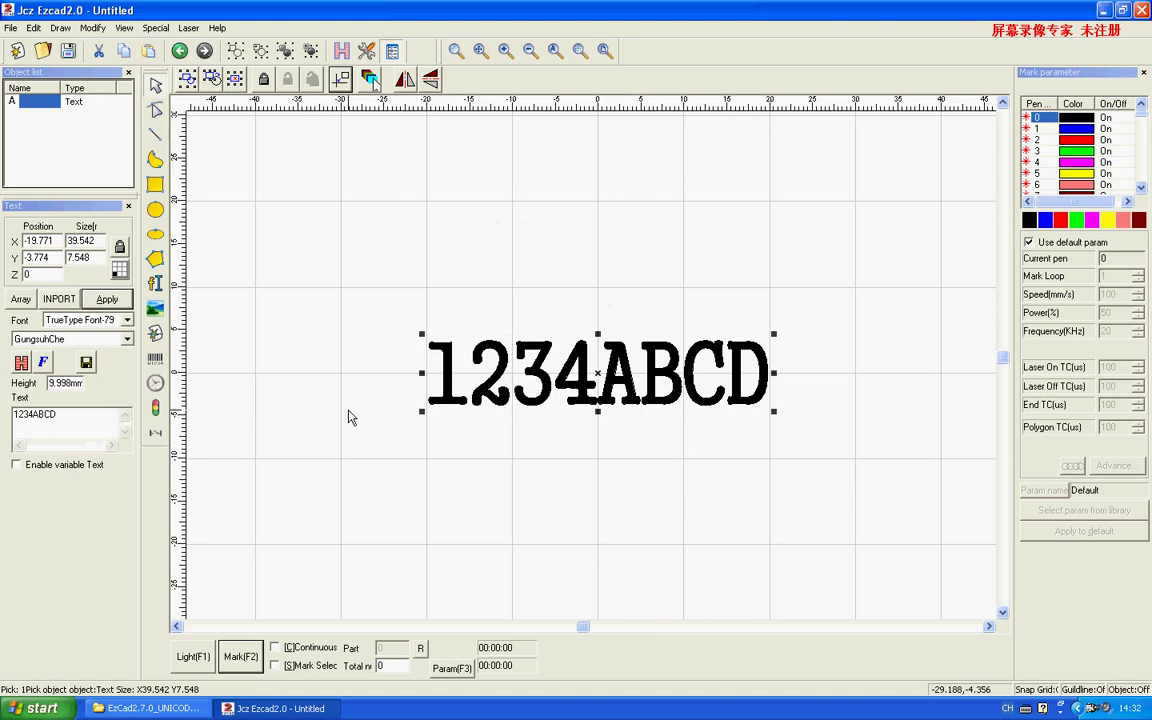
click(23, 364)
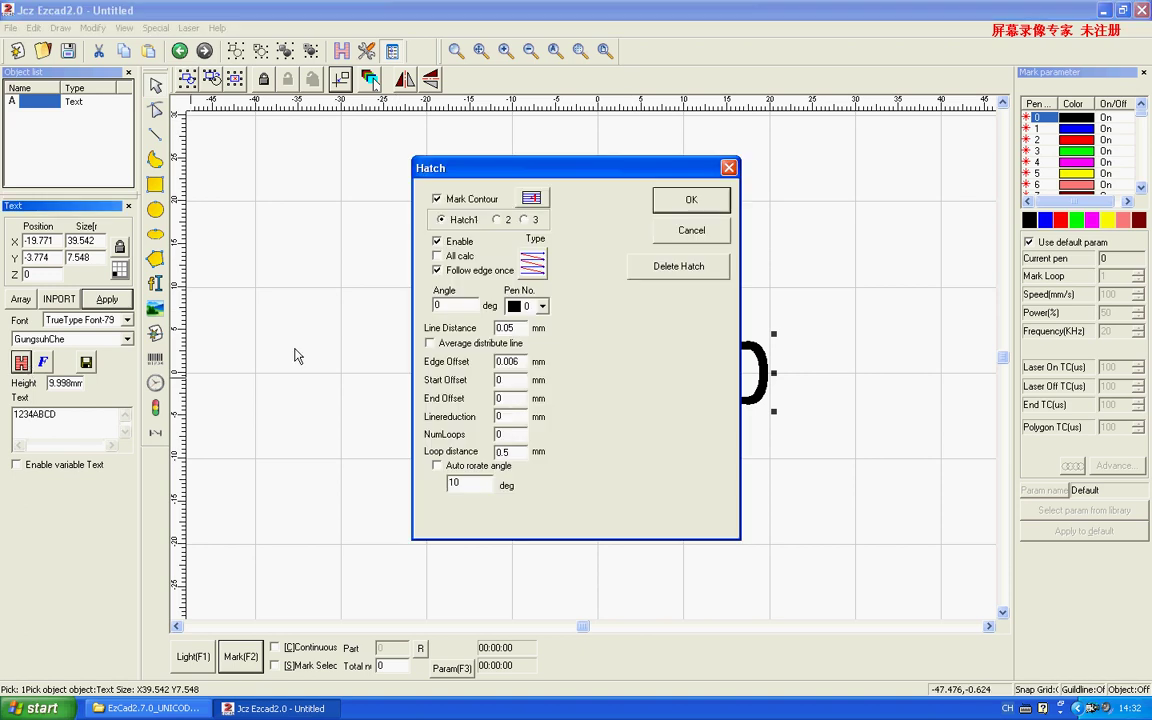
drag(515, 331, 482, 333)
click(683, 201)
Step: Turn off Mark Contour in the text's hatch settings
scroll(494, 336, up, 1)
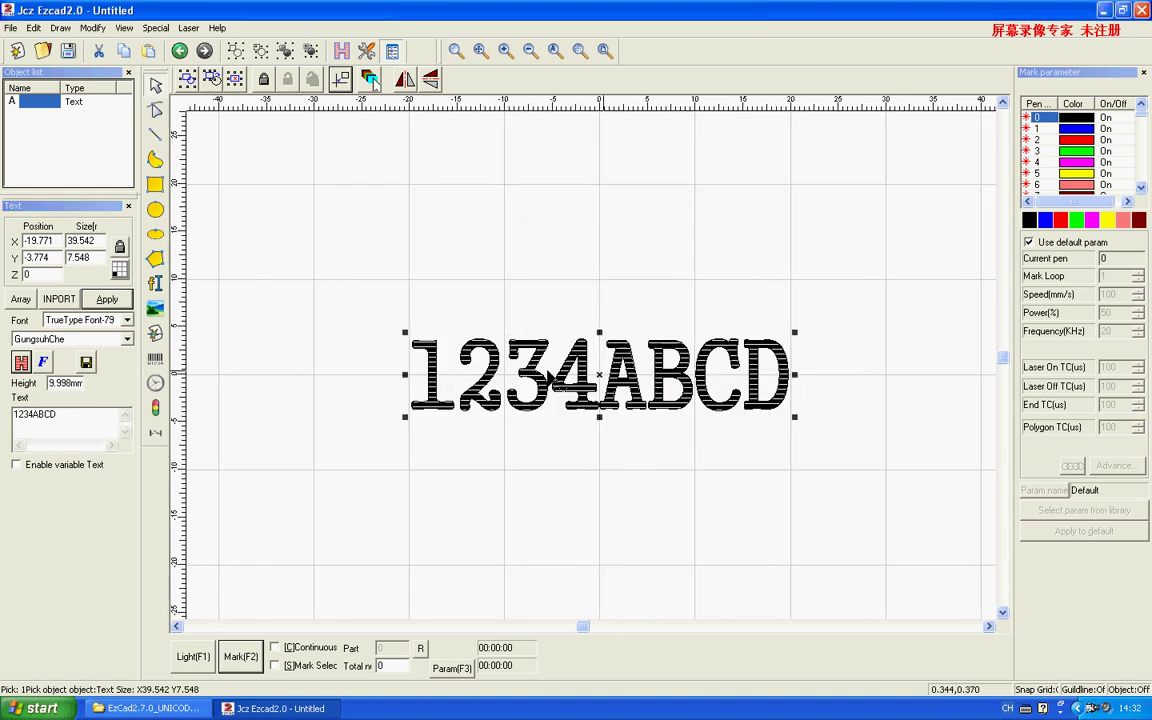
scroll(524, 399, up, 1)
scroll(524, 397, up, 1)
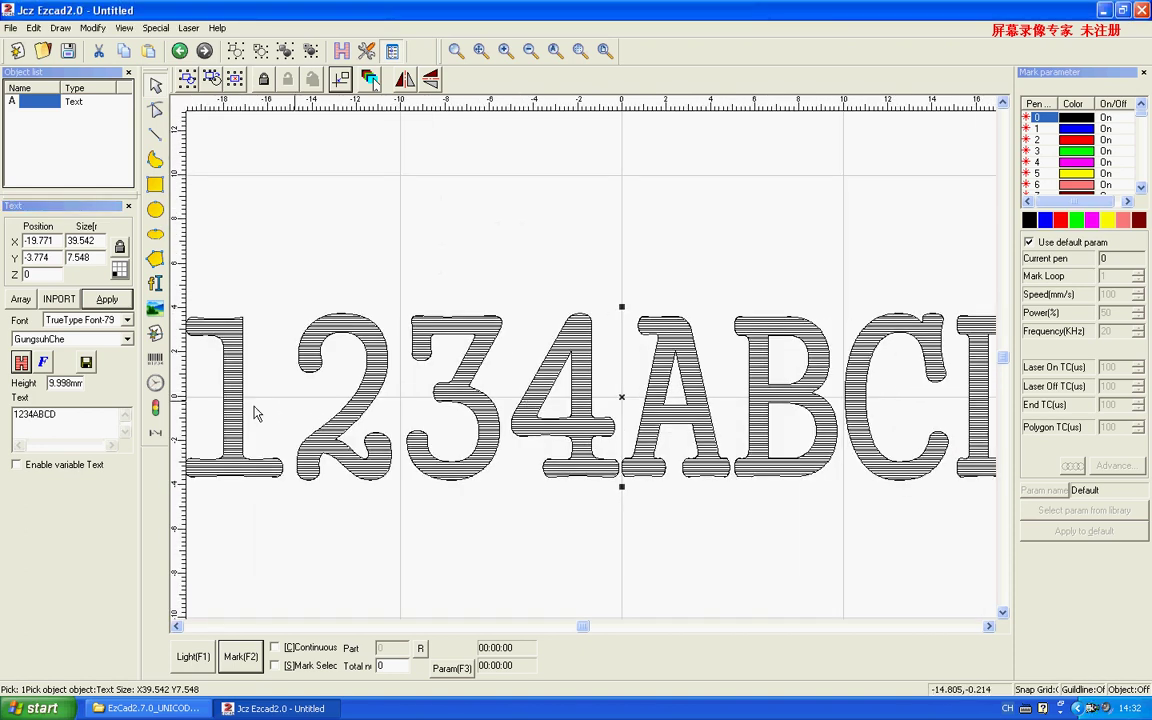
click(22, 363)
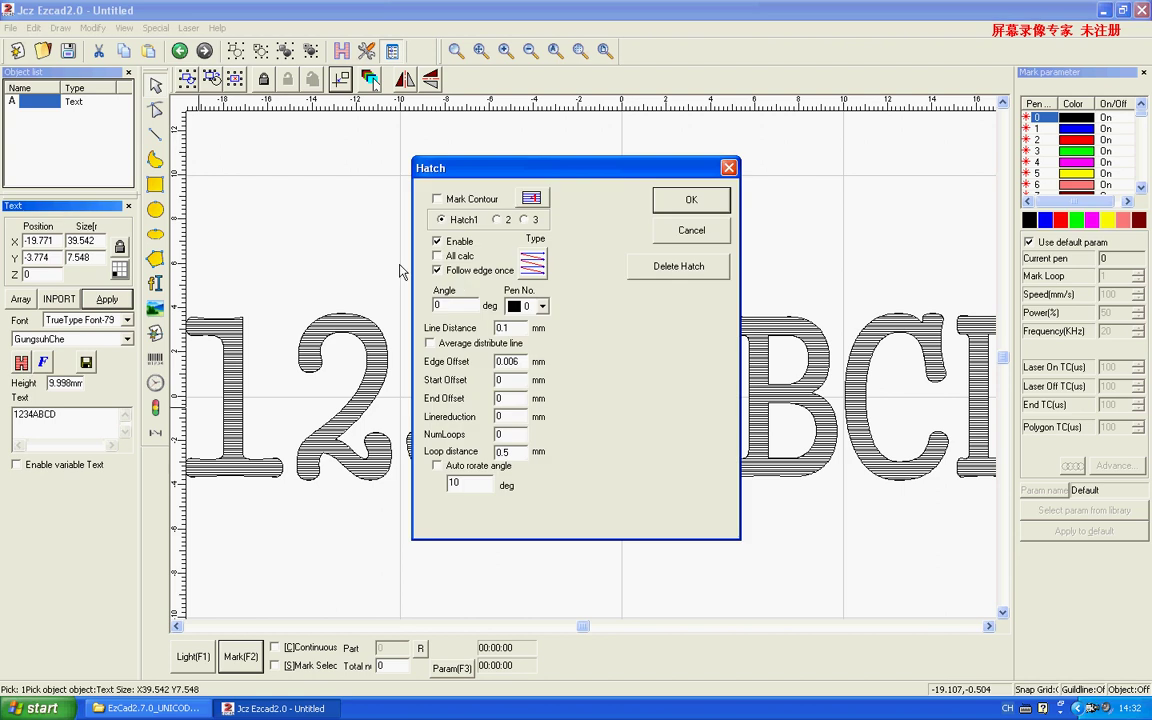
click(686, 205)
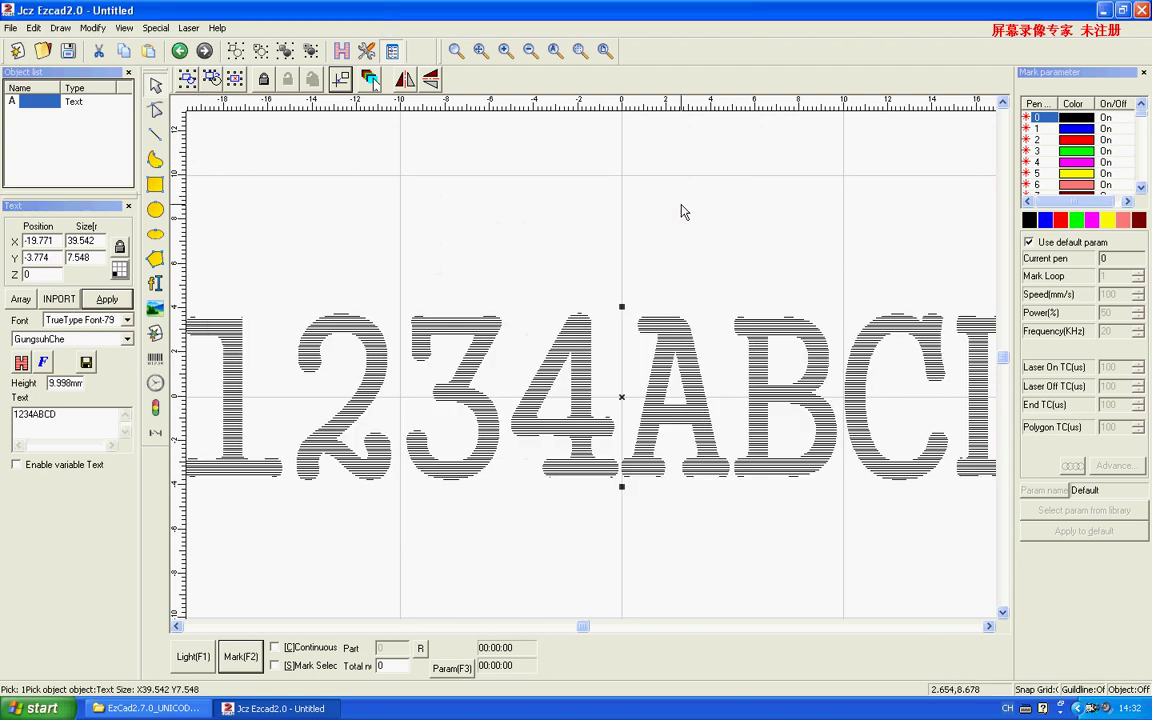
Step: Enable Mark Contour and disable Follow edge once for the text's hatch
scroll(630, 309, up, 2)
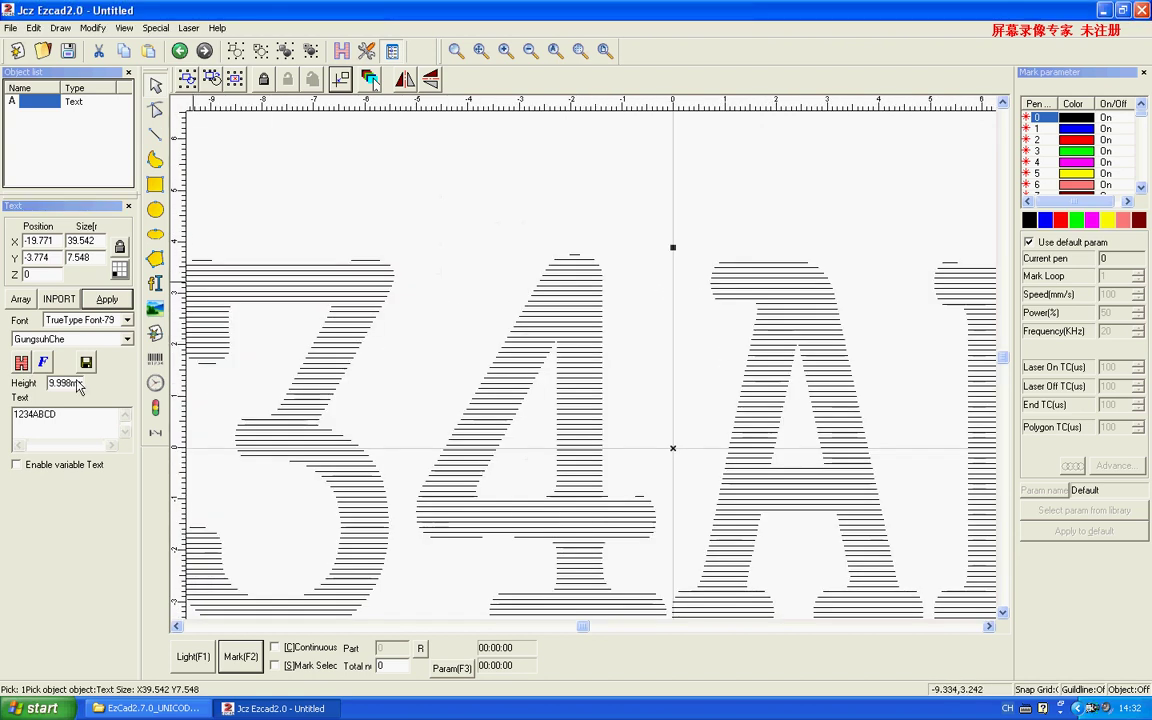
click(22, 362)
click(436, 198)
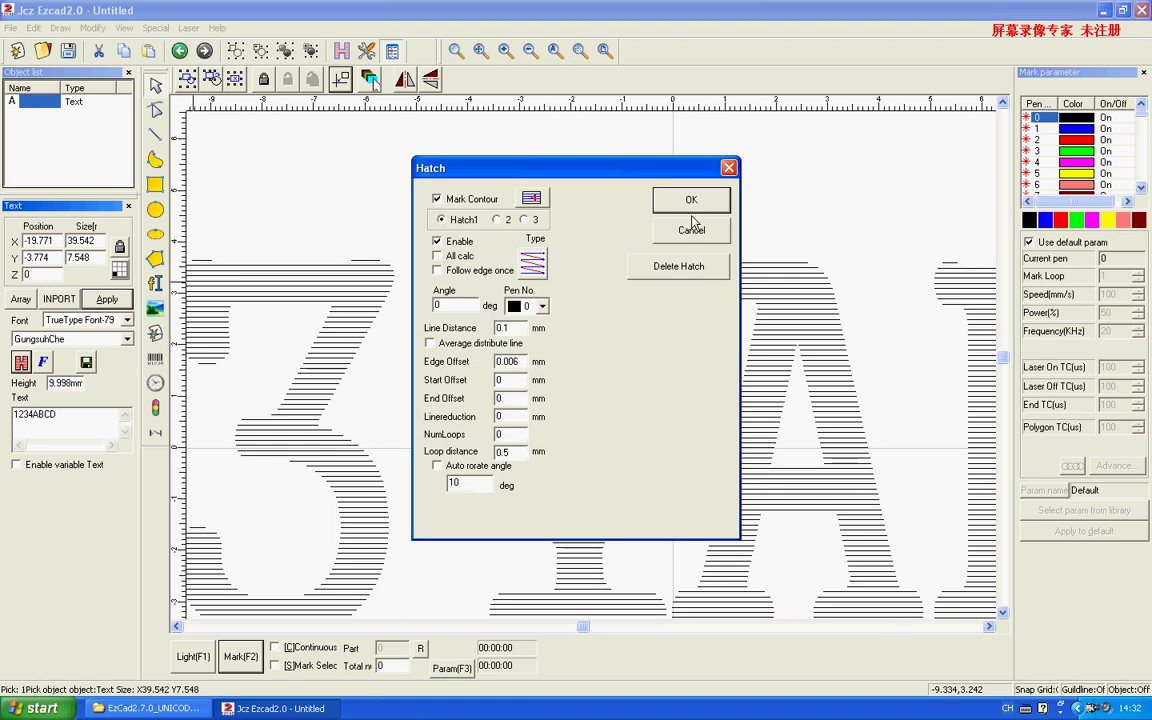
click(691, 200)
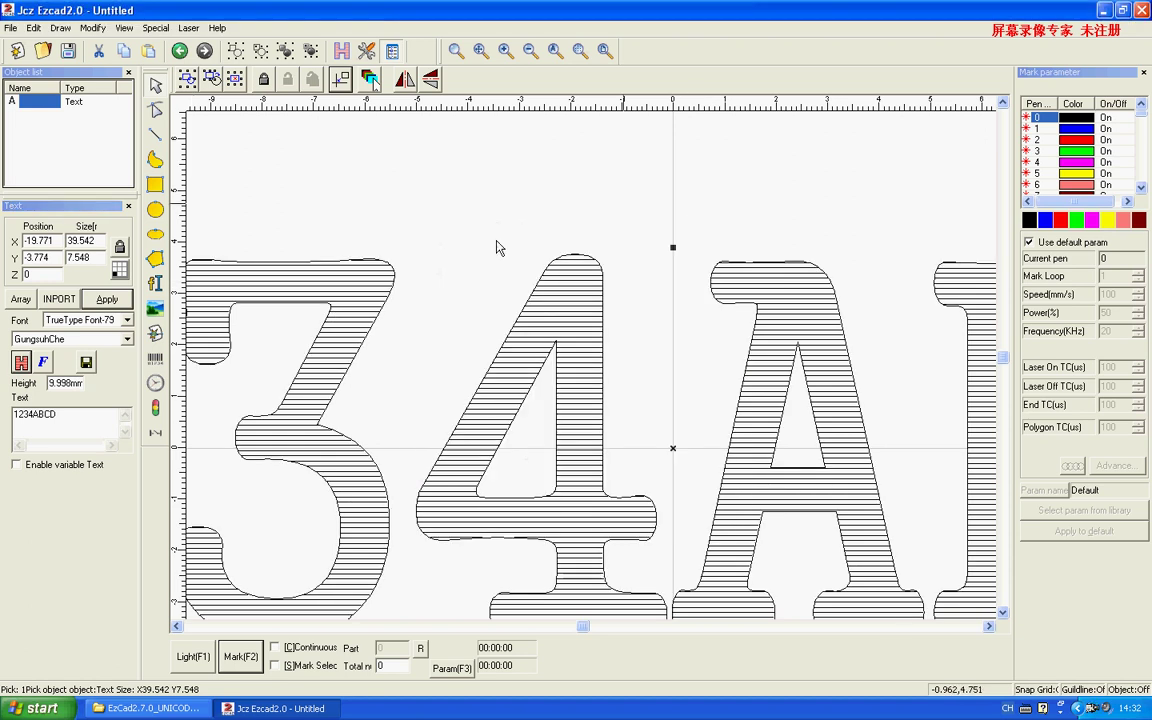
Step: Disable Mark Contour so the text is filled with hatch lines only
click(24, 362)
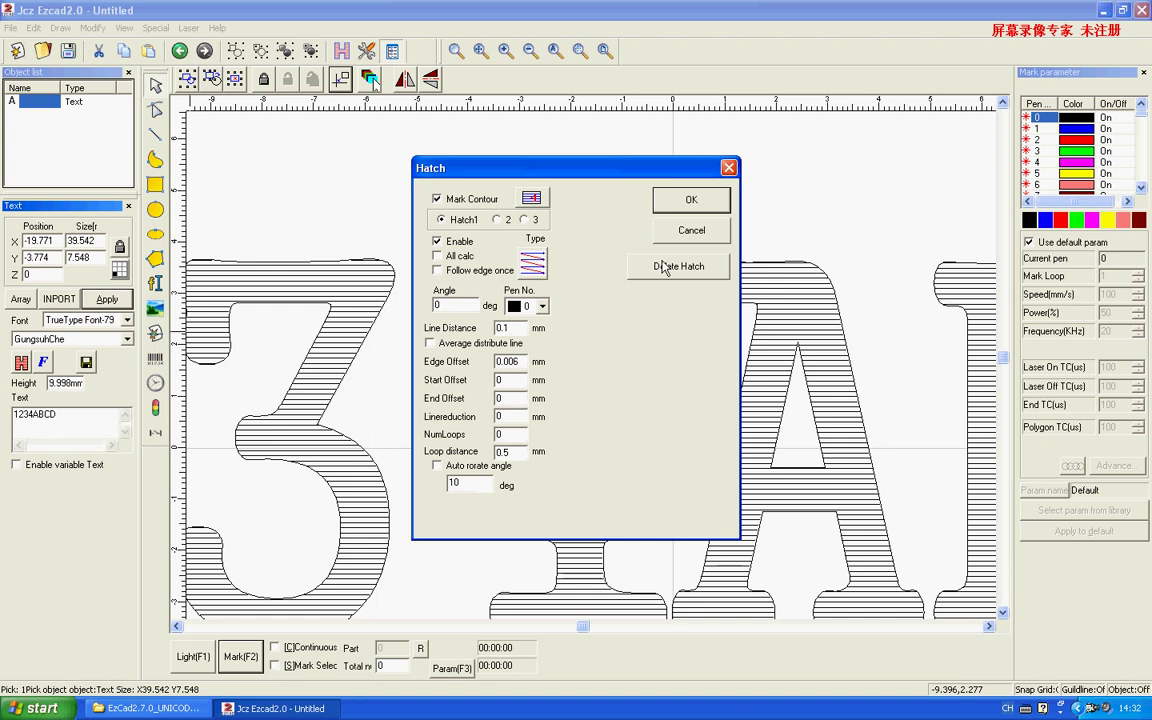
click(436, 198)
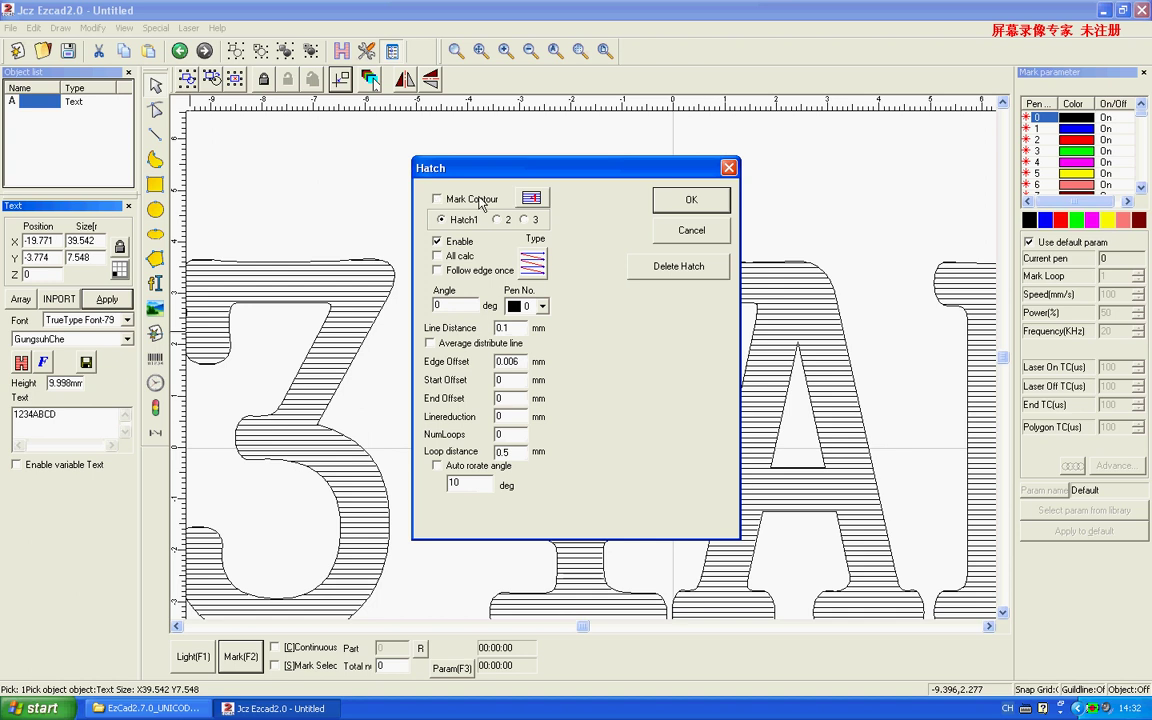
click(690, 200)
scroll(684, 200, down, 5)
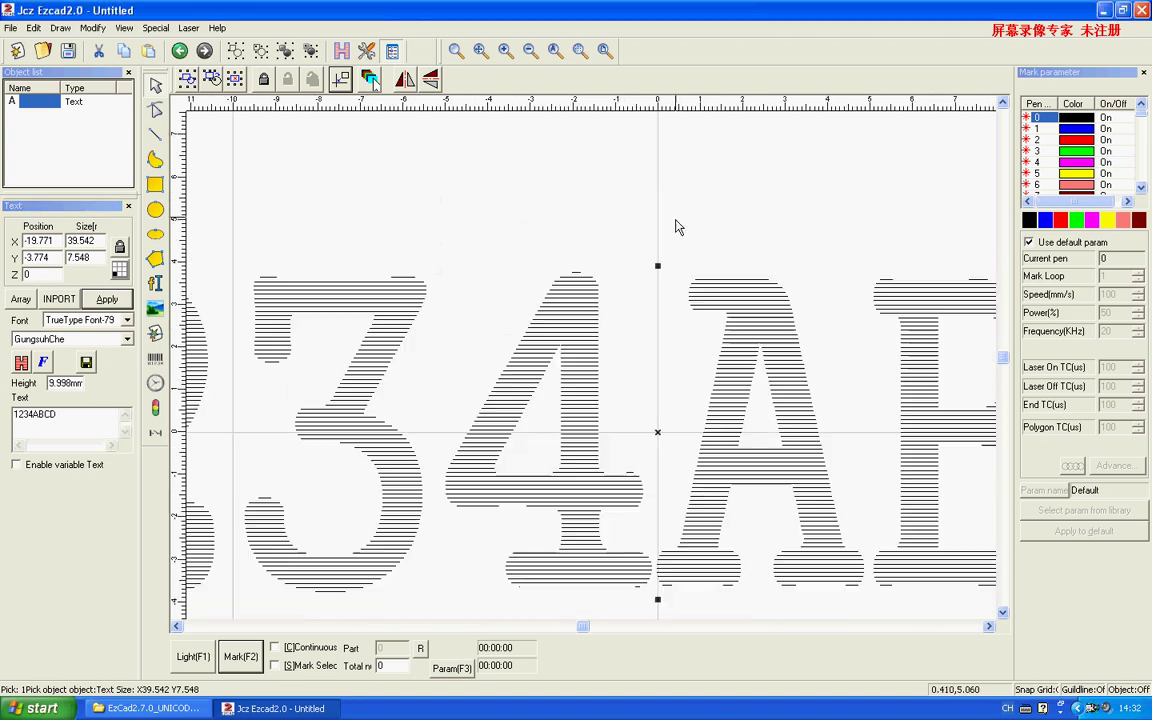
scroll(668, 281, down, 1)
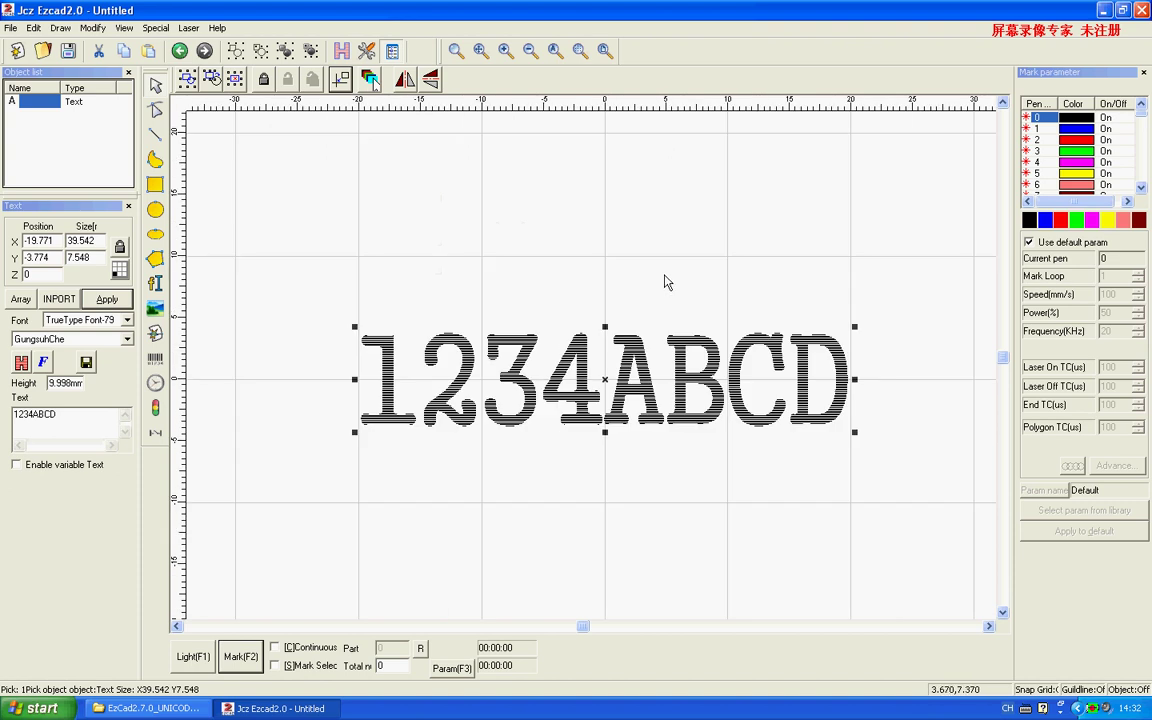
Step: Override pen 0's default parameters with a speed of 400 mm/s and a power of 100%, and start marking the text
click(1060, 245)
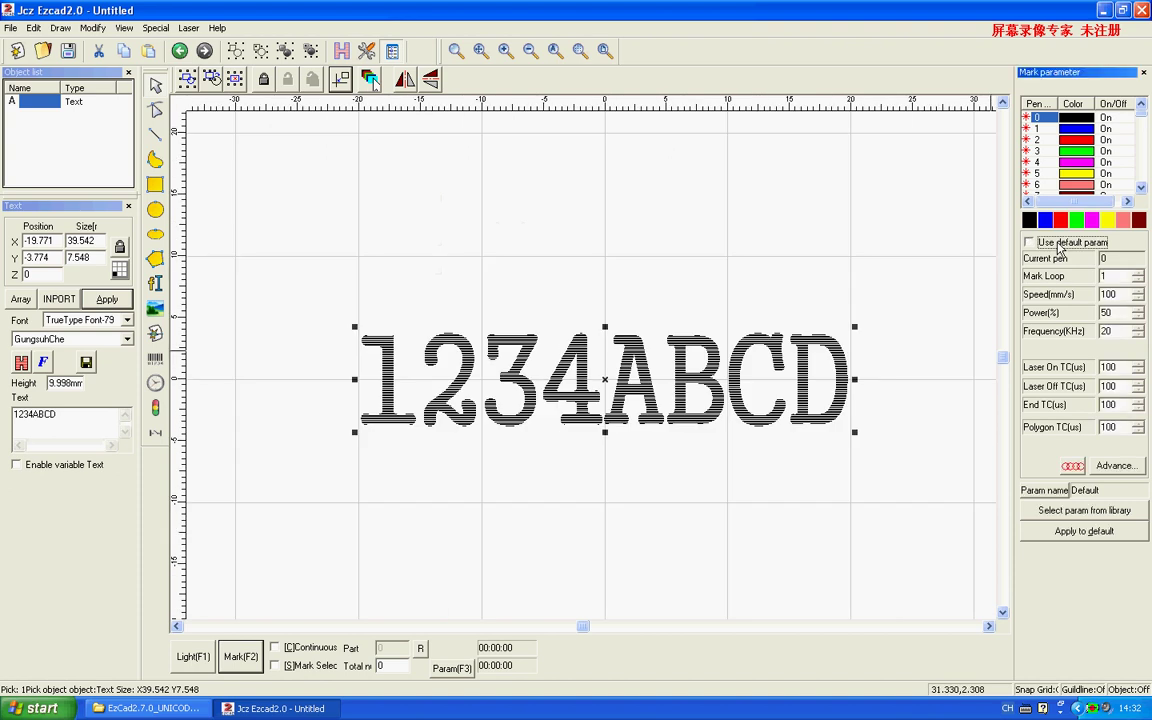
click(1138, 292)
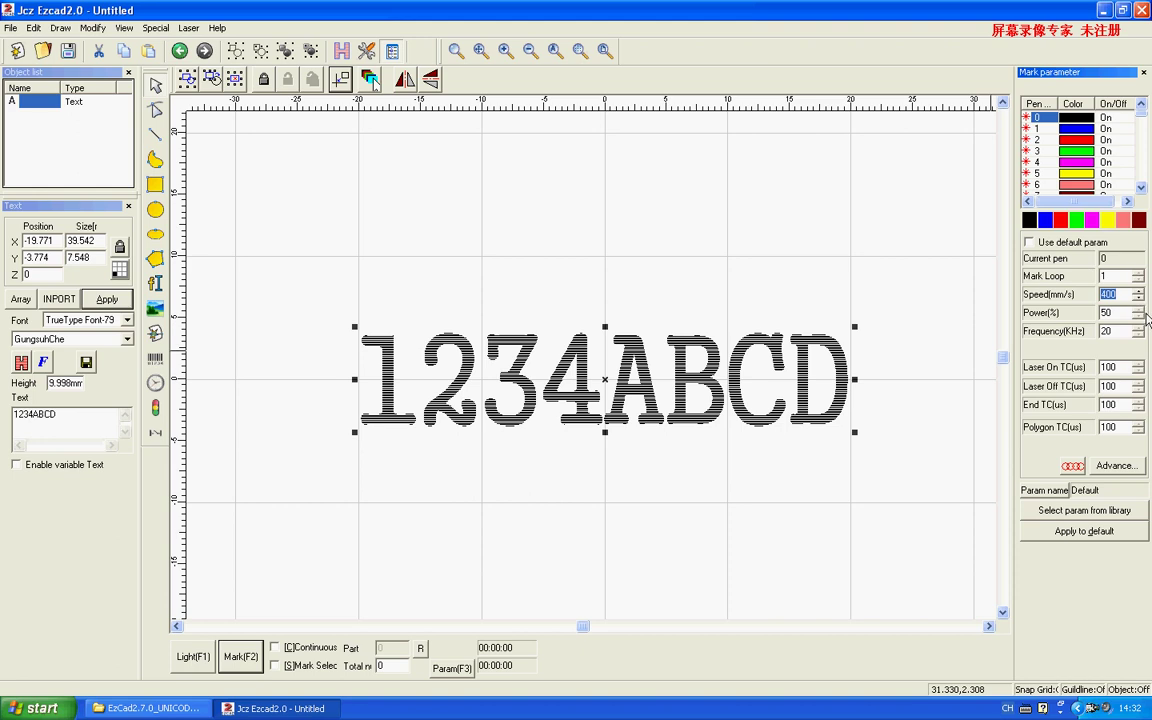
click(1138, 309)
click(1142, 310)
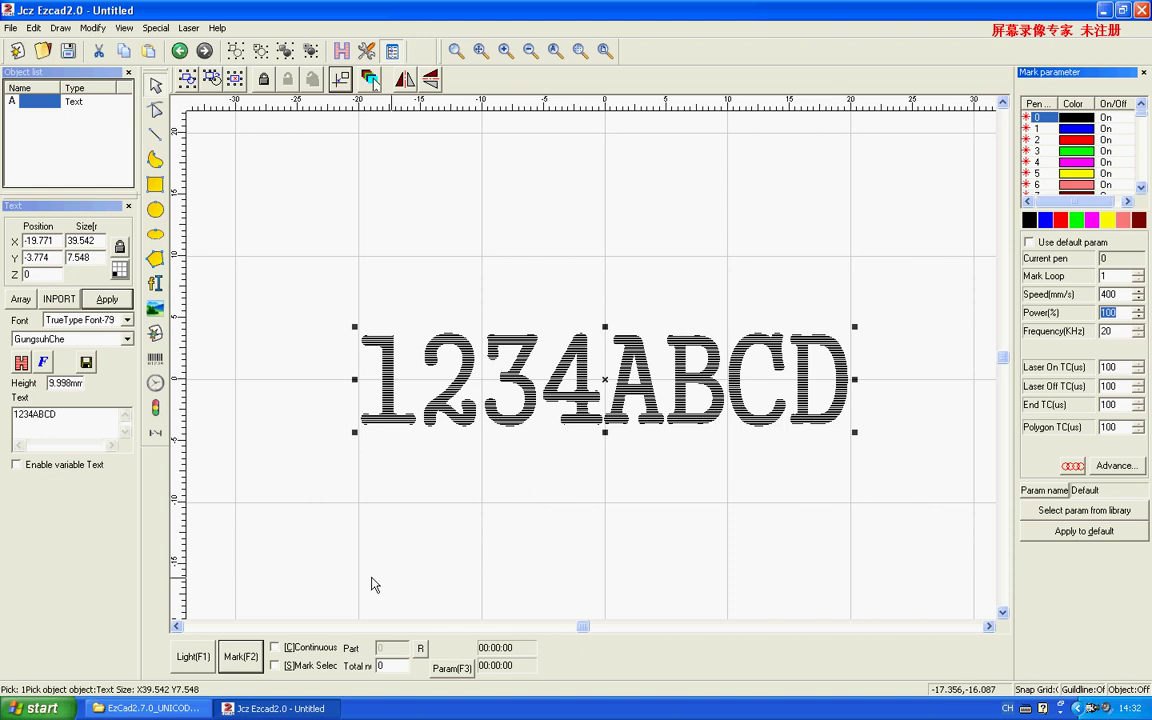
click(240, 657)
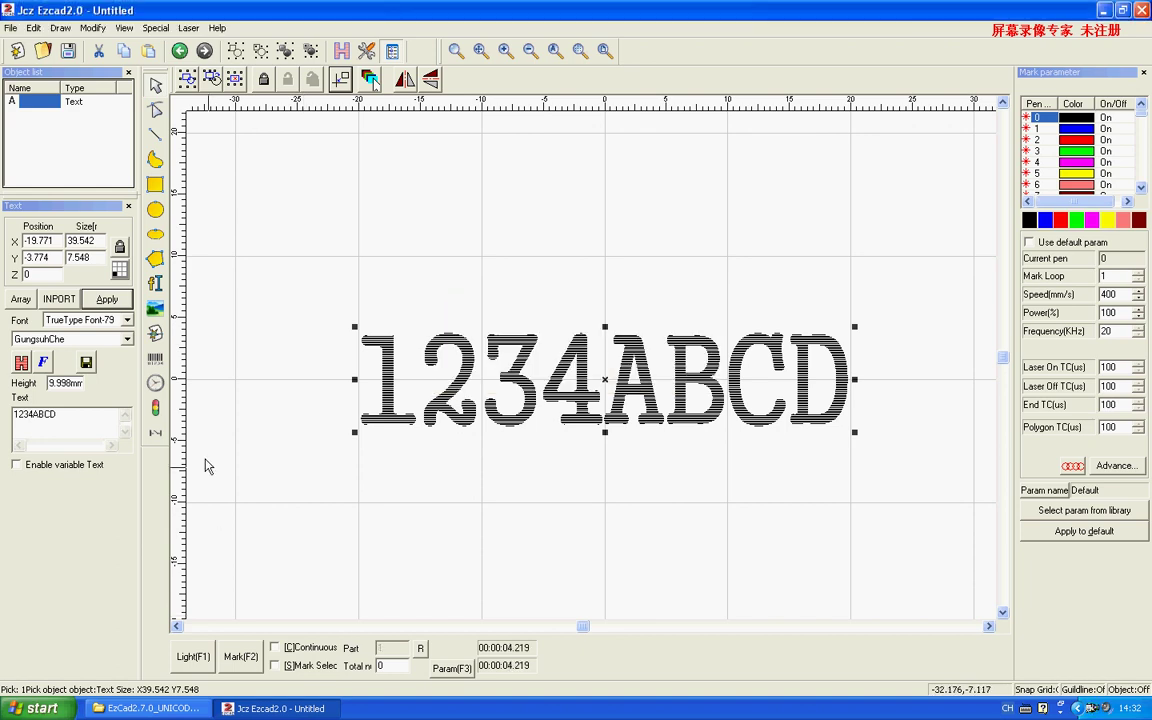
Step: Cut the hatched text and place a new text object with the content 1234ABCD
right_click(384, 394)
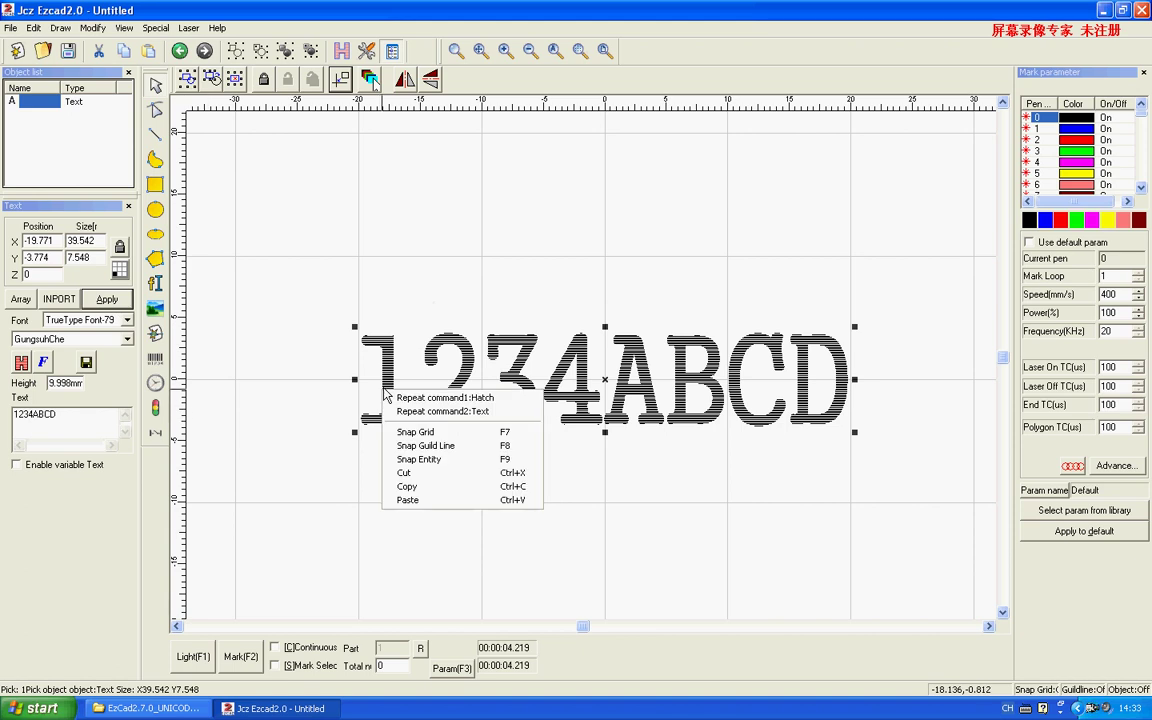
click(428, 473)
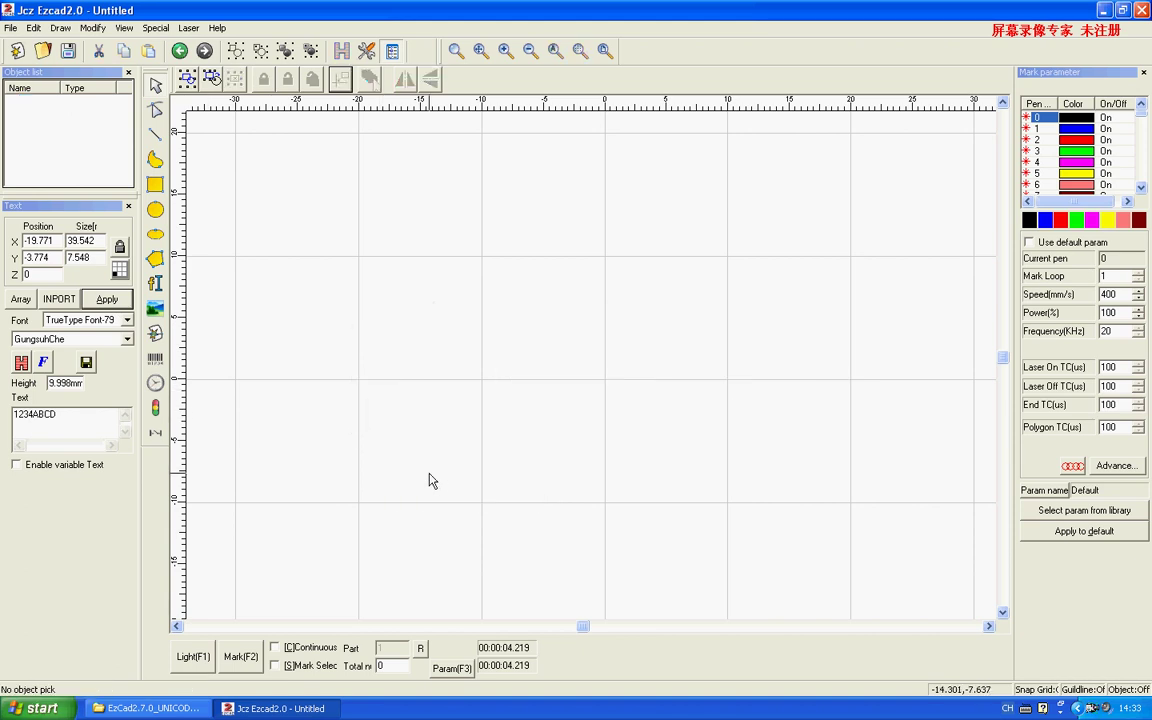
click(155, 283)
click(495, 354)
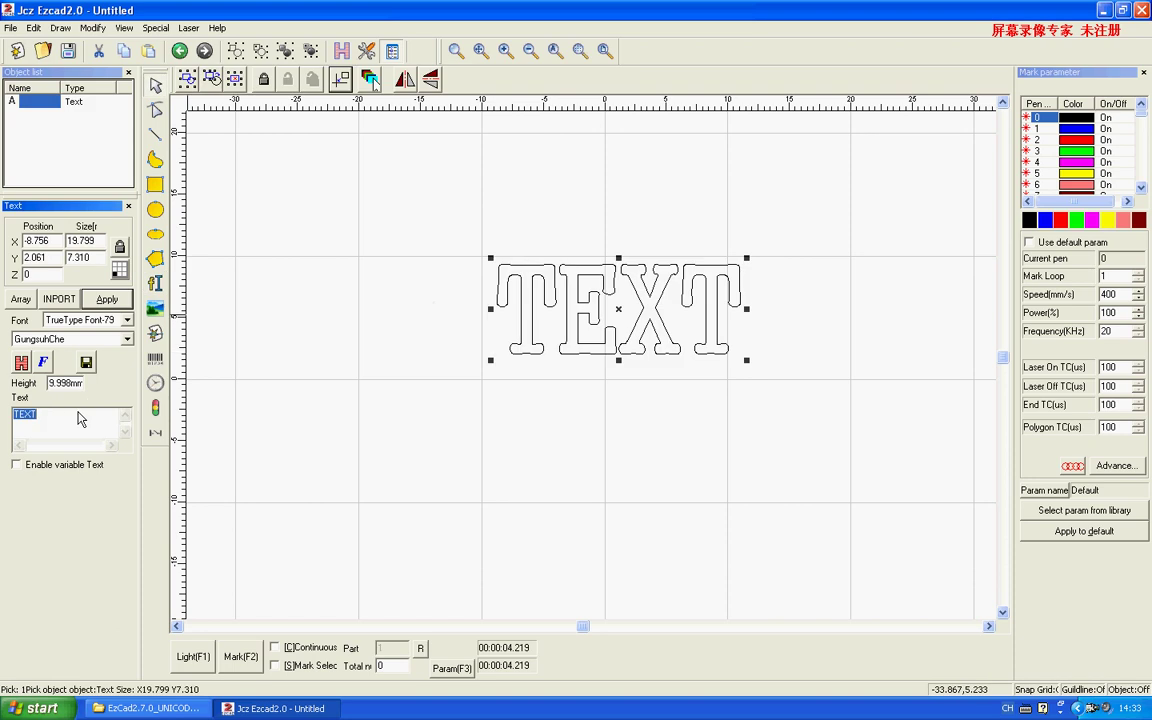
text(1234)
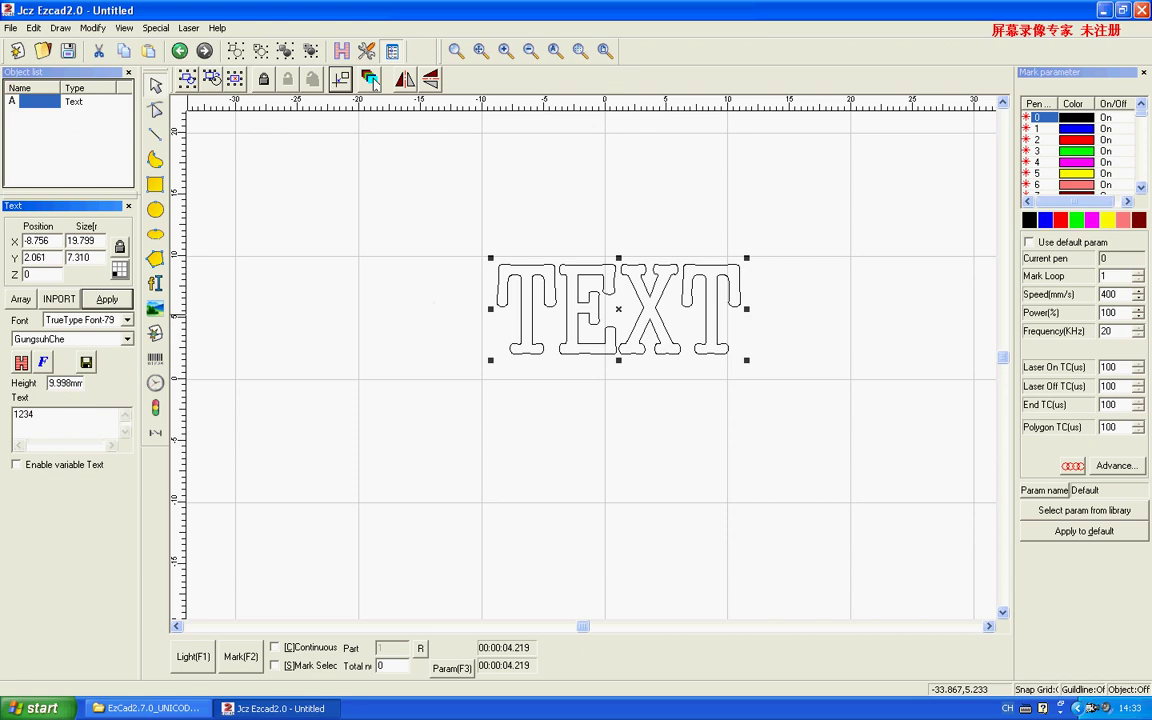
text(ABCD)
Step: Switch the new text's font type to Jsf Font-160 and apply the change
click(127, 319)
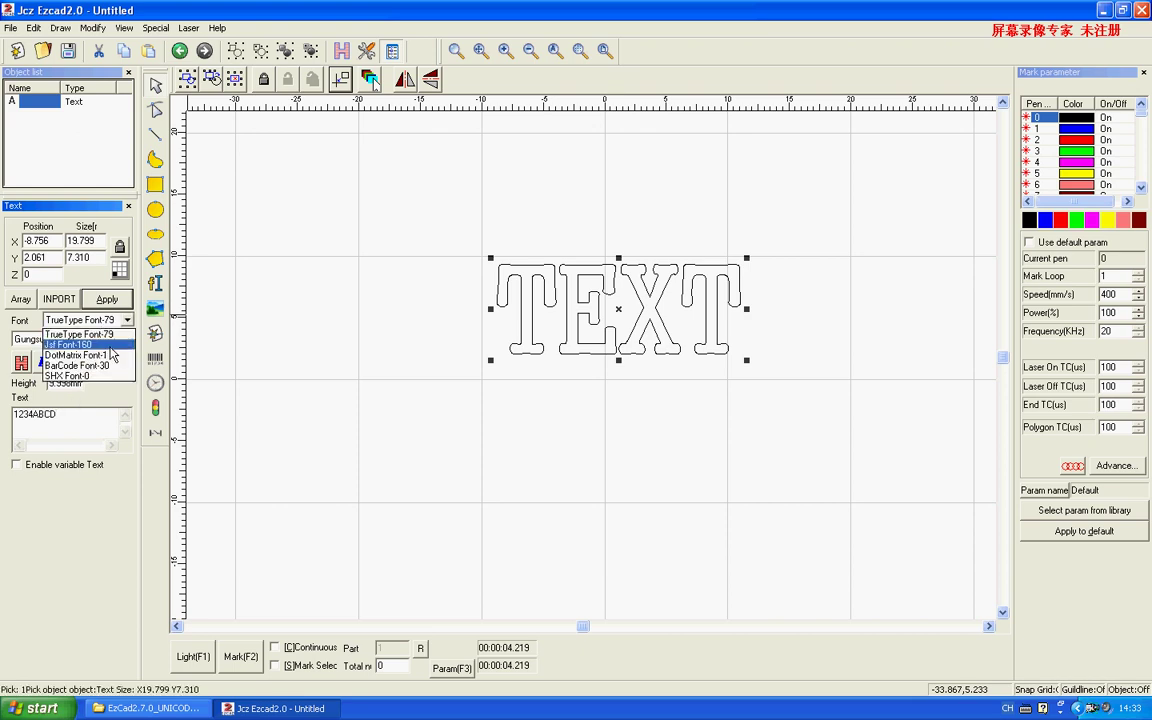
click(110, 345)
click(121, 301)
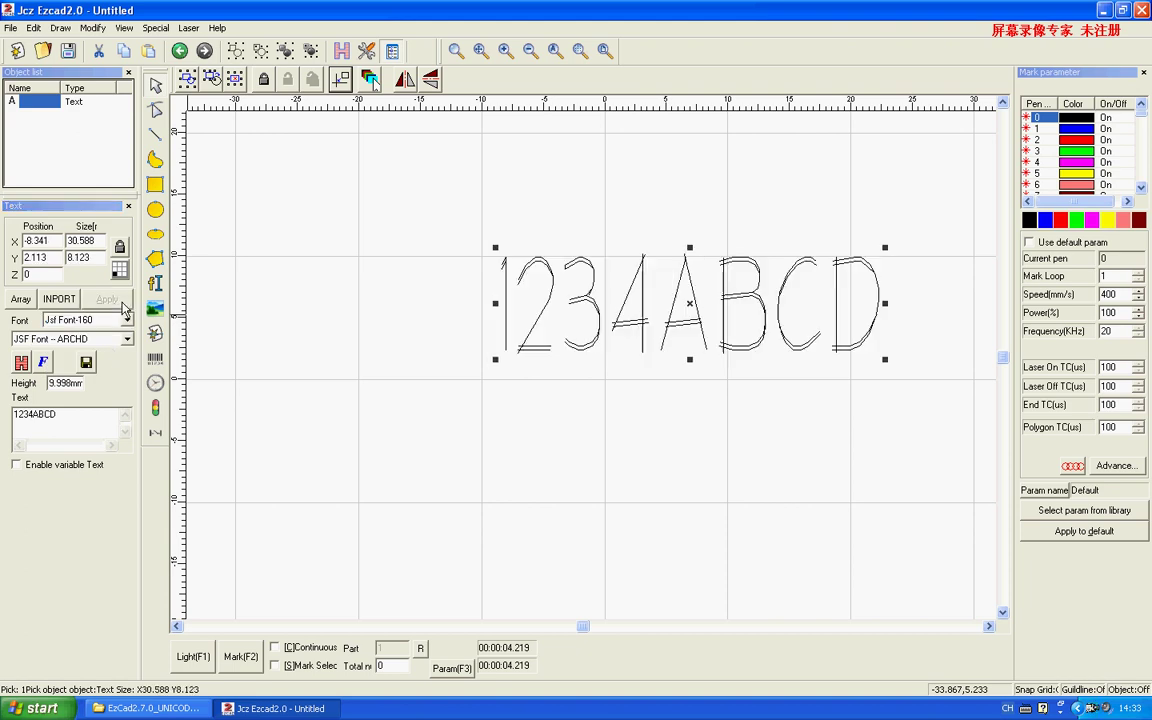
Step: Apply the JSF Font -- ARFOR typeface to the 1234ABCD text
click(127, 339)
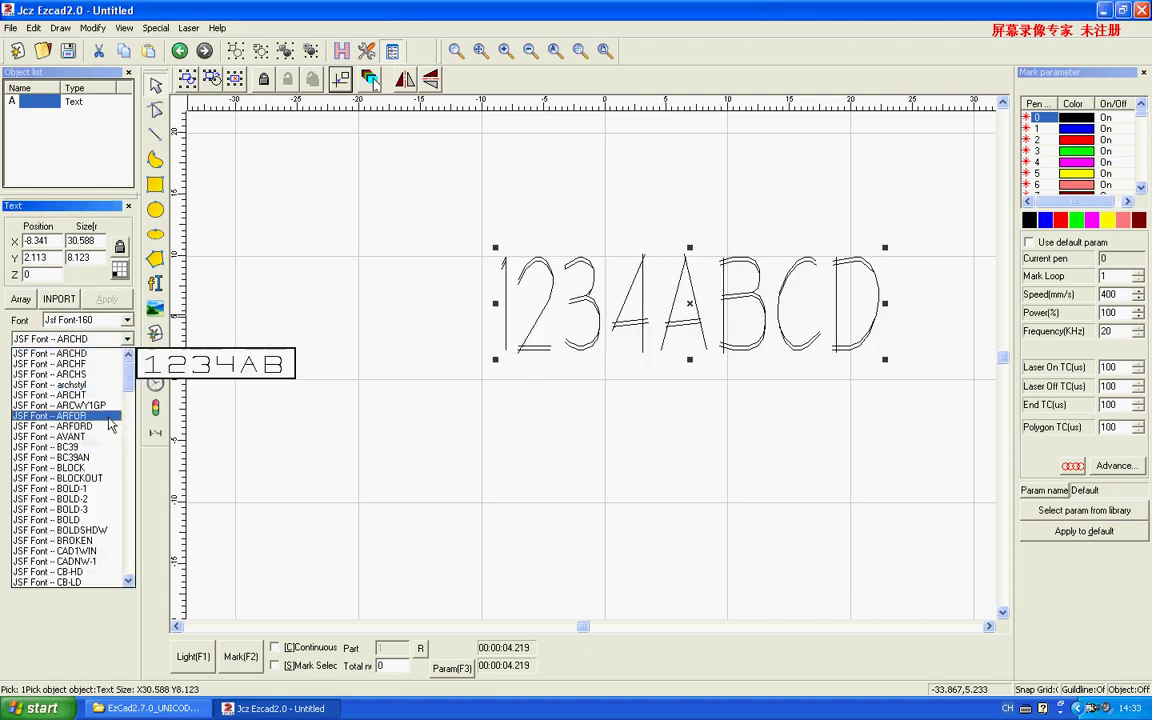
click(96, 426)
click(108, 299)
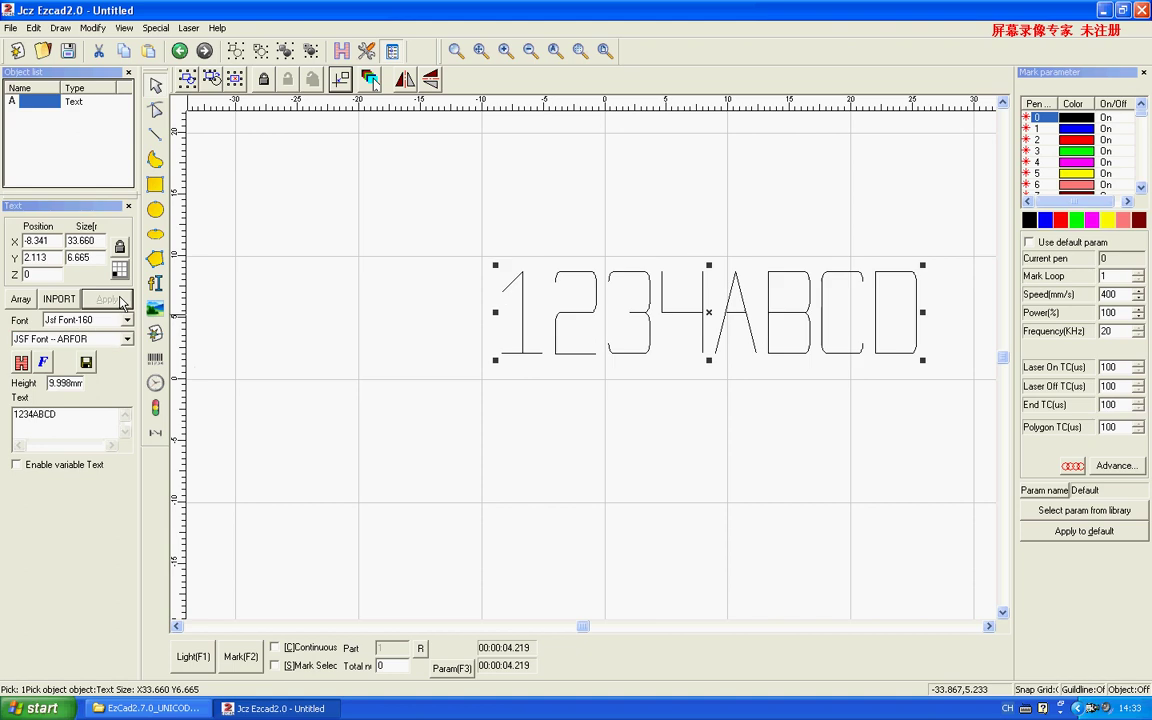
Step: Change the text's typeface to JCZ Single Line Font --Song and apply it
click(127, 339)
drag(128, 372, 128, 418)
scroll(97, 428, down, 15)
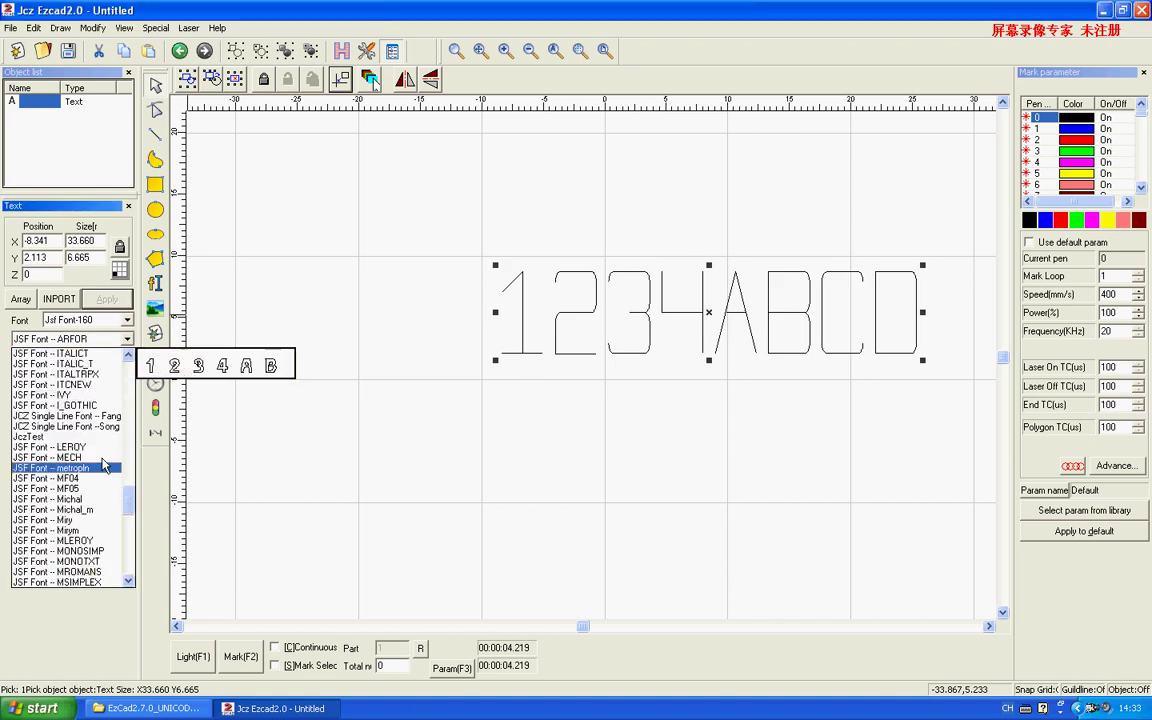
click(97, 427)
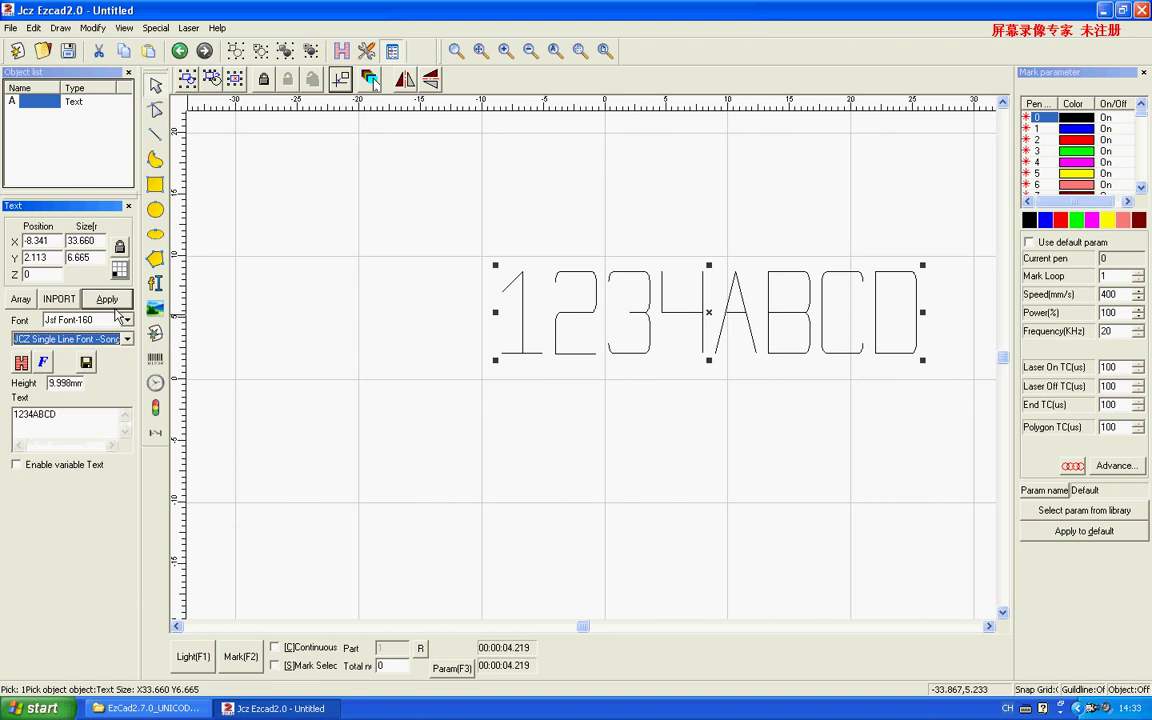
click(108, 300)
Step: Shrink the text to about 10.5 mm wide and 1.4 mm high and centre it on the origin
click(340, 79)
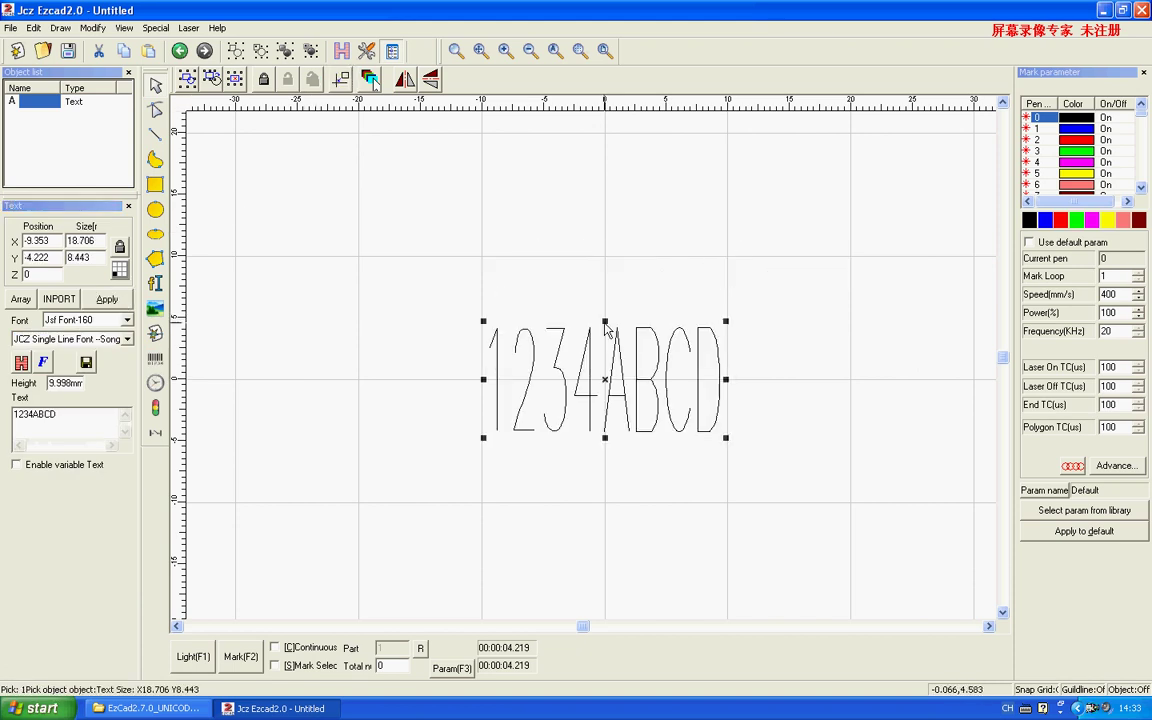
drag(605, 322, 604, 384)
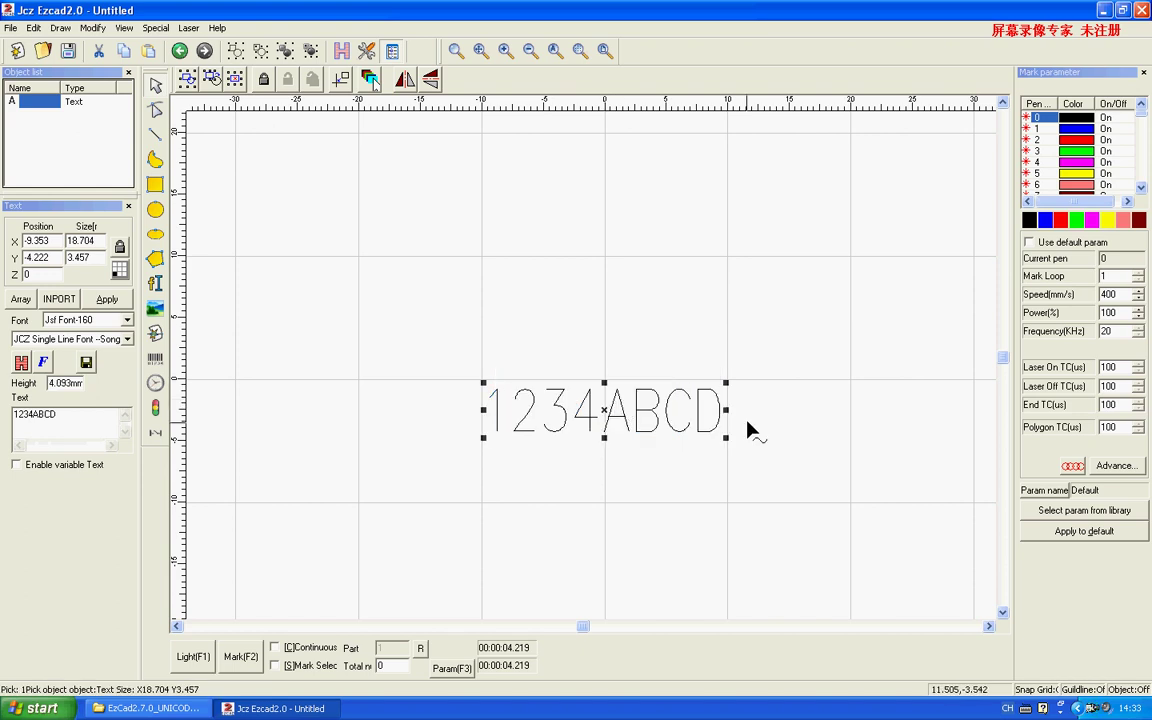
drag(730, 409, 626, 408)
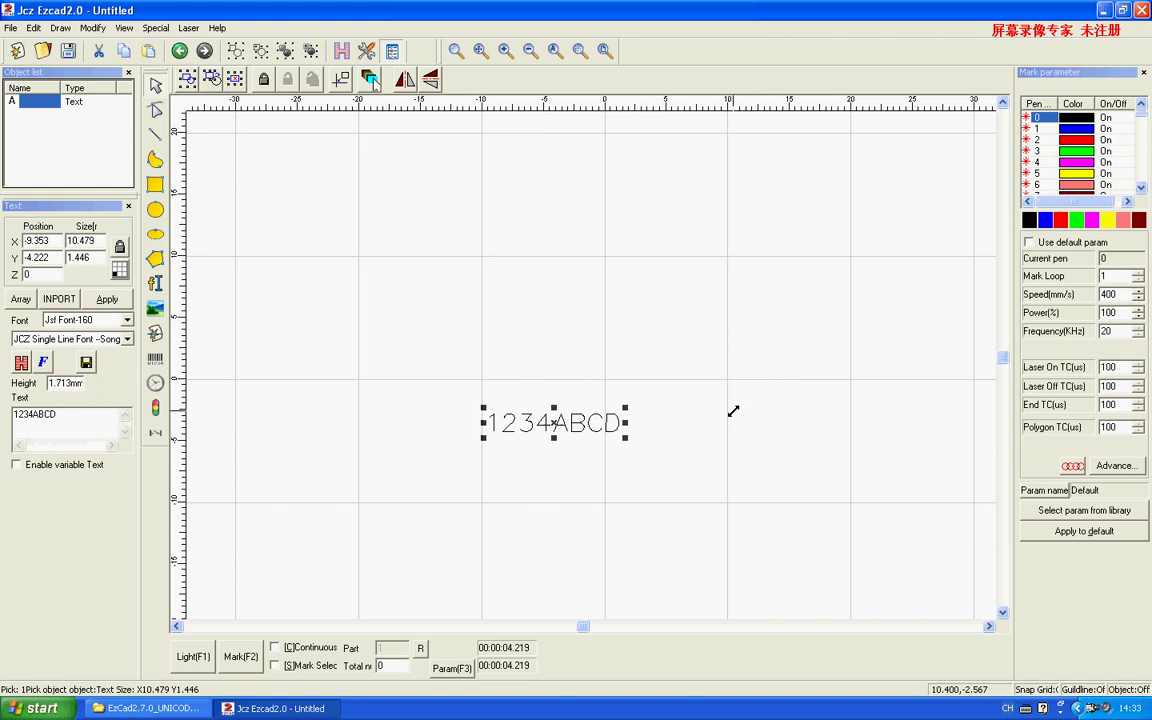
click(370, 80)
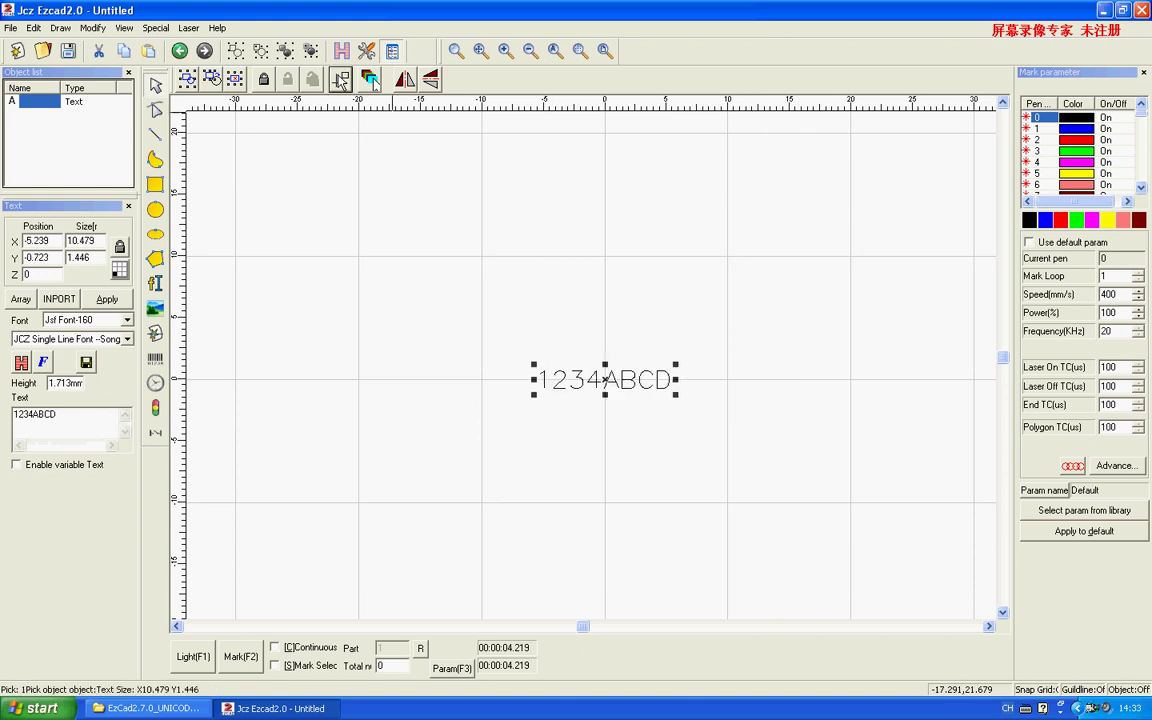
Step: Mirror the text vertically and horizontally, reversing each mirroring to restore its orientation
click(430, 80)
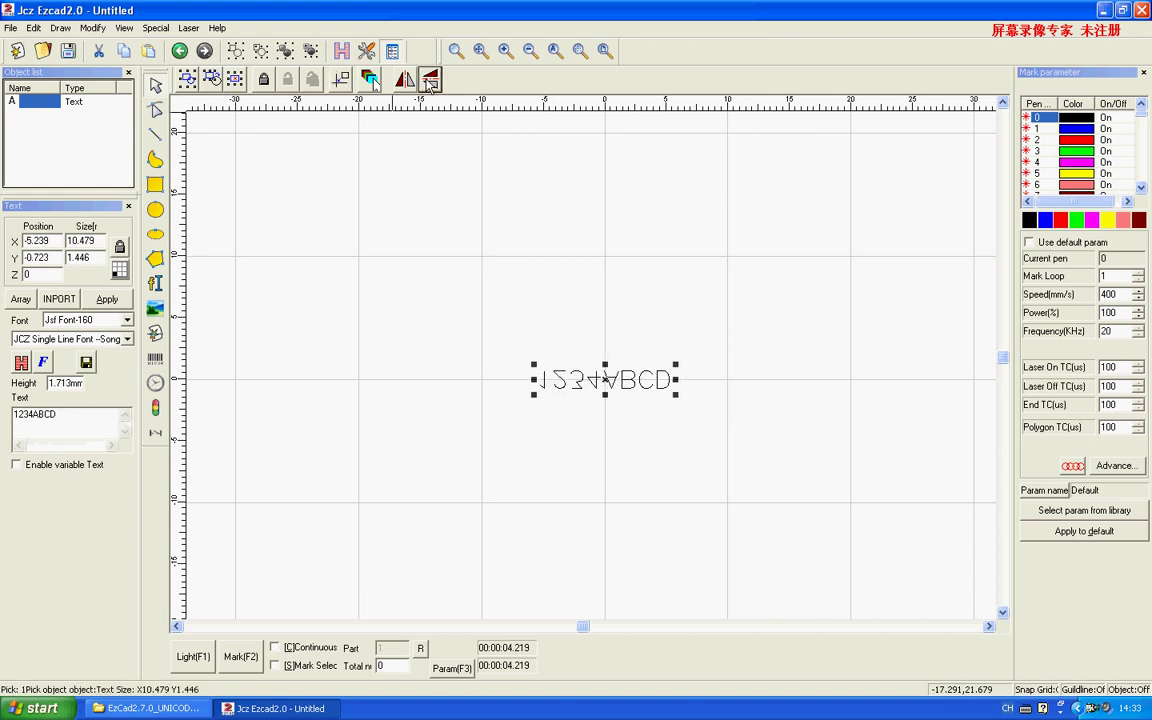
click(428, 81)
click(405, 80)
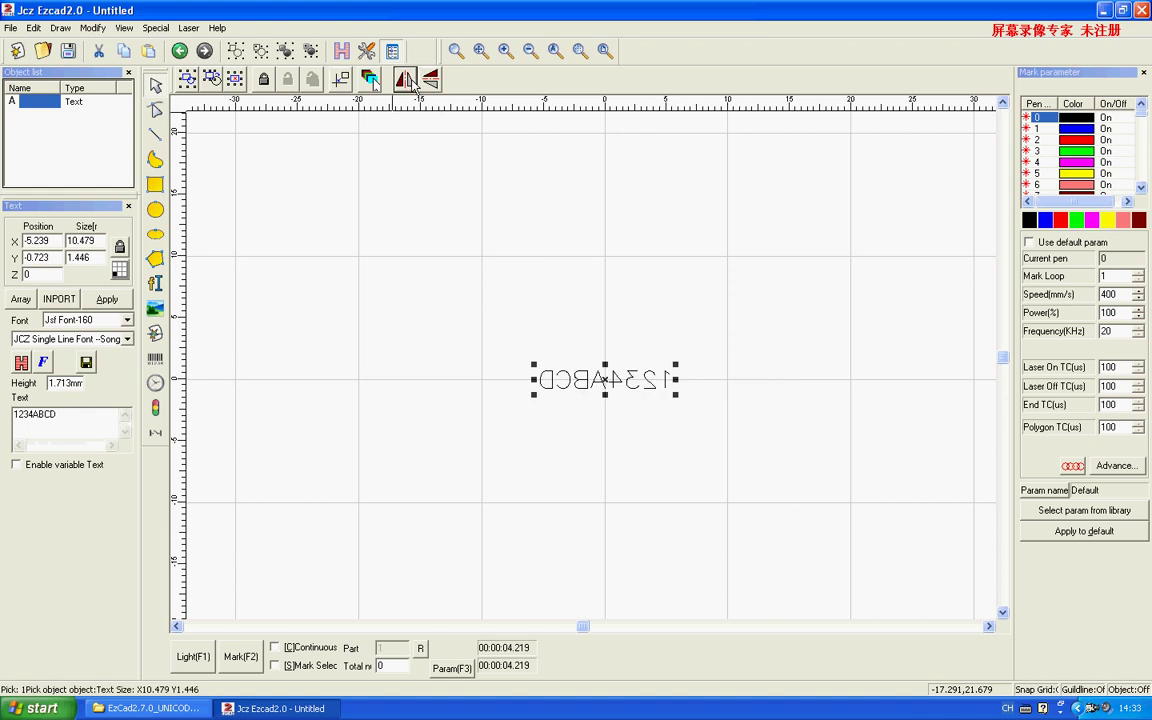
click(405, 80)
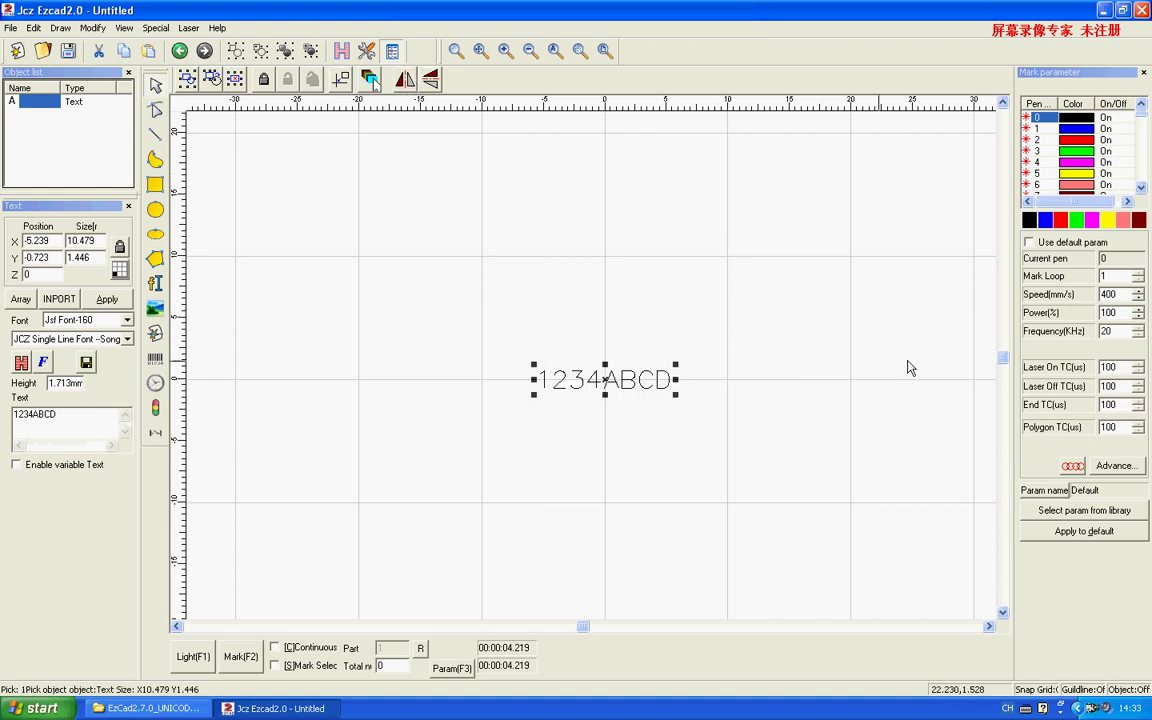
Step: Set pen 0's marking speed to 450 mm/s and mark the text with Mark Selected enabled
click(1138, 290)
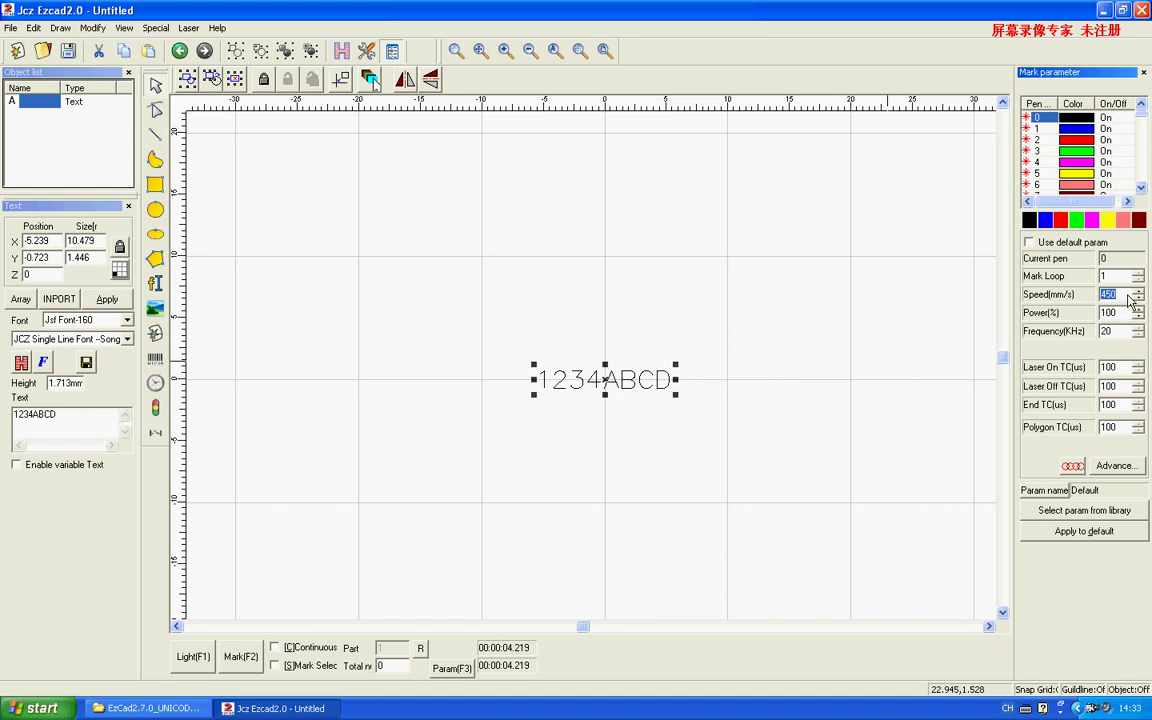
click(274, 666)
click(273, 666)
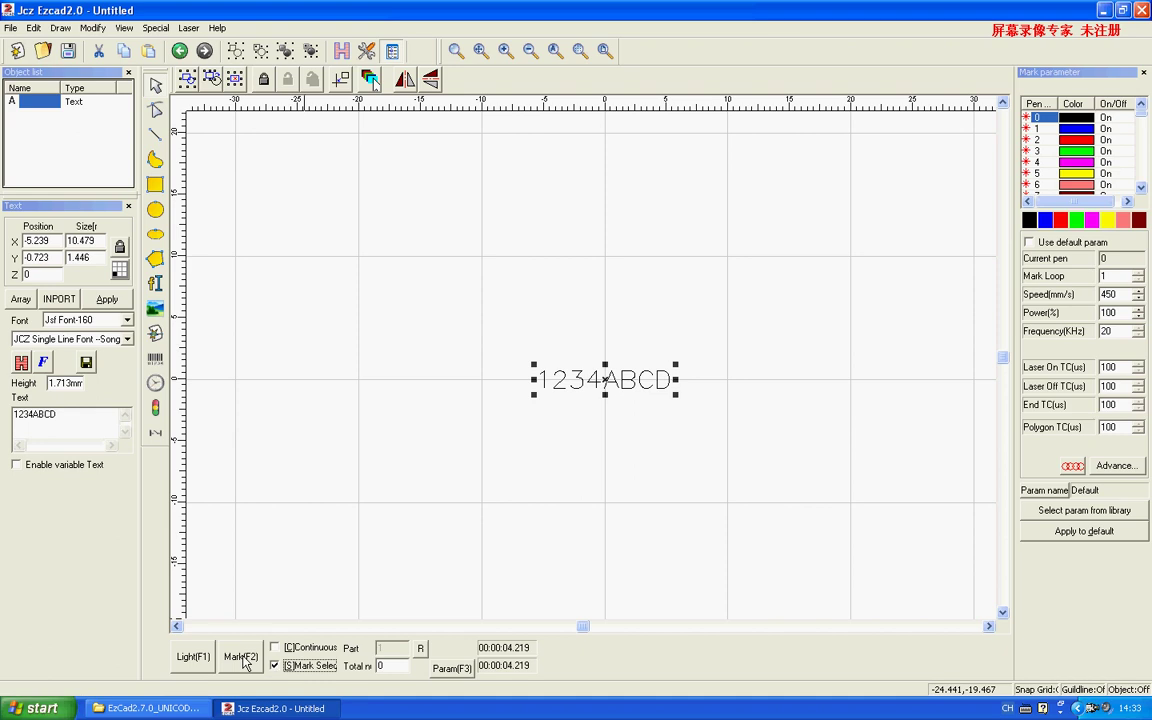
click(241, 657)
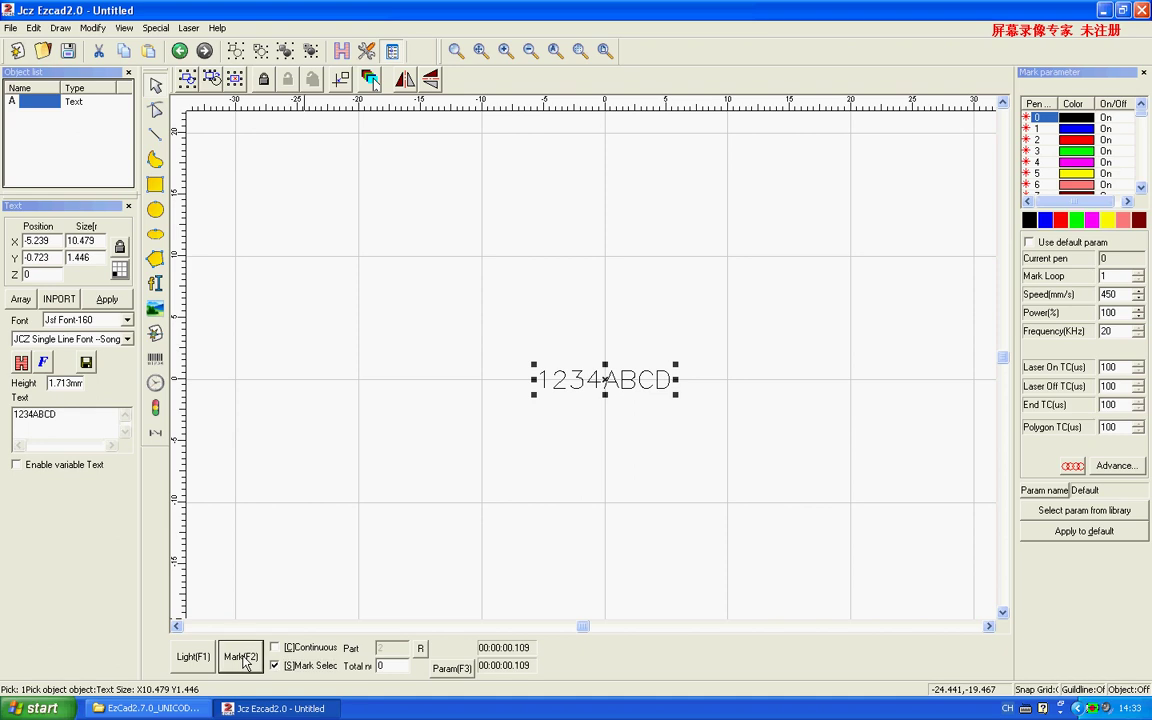
Step: Deselect the text and try to mark with Mark Selected still enabled
click(491, 432)
click(255, 657)
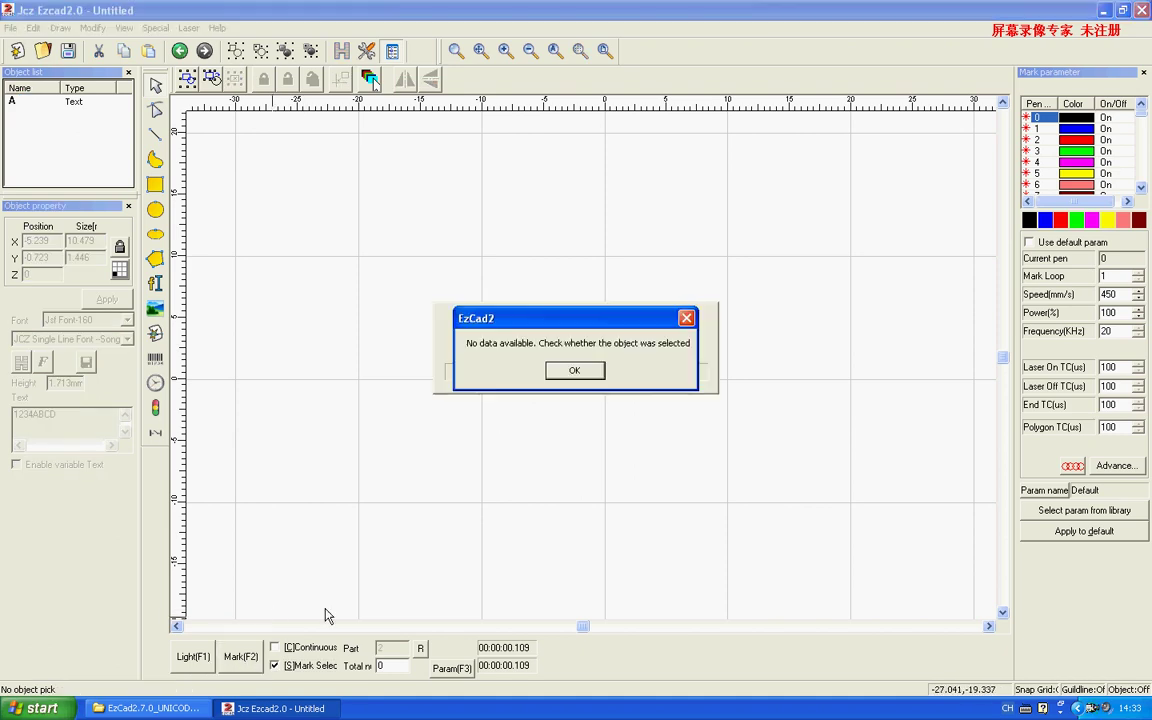
click(600, 372)
Step: Turn off Mark Selected and mark the 1234ABCD text again
click(276, 665)
click(541, 362)
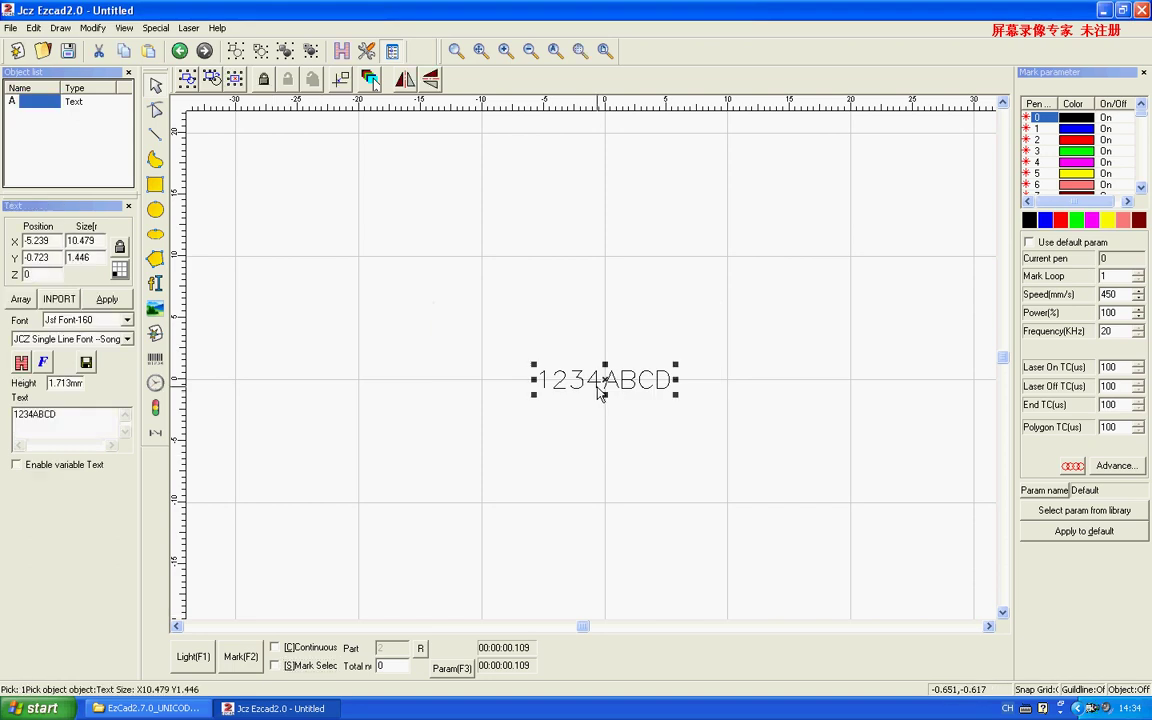
click(241, 660)
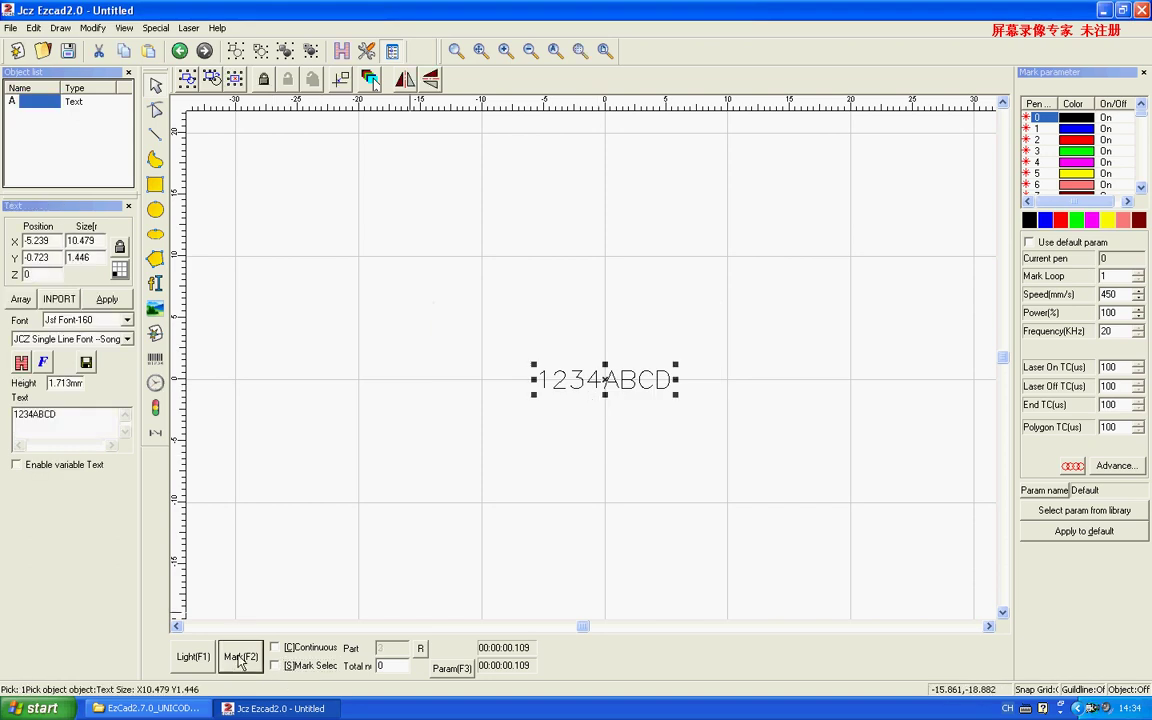
Step: Preview the marking position of the text with the guide light and stop the preview
click(200, 657)
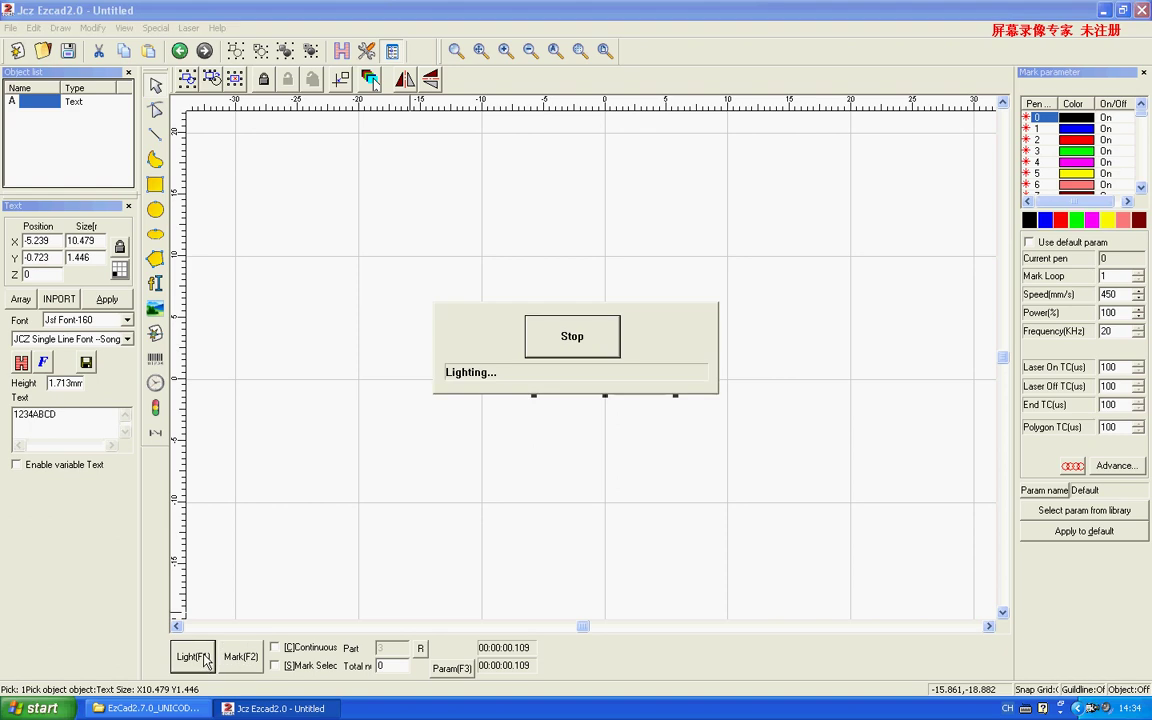
click(550, 342)
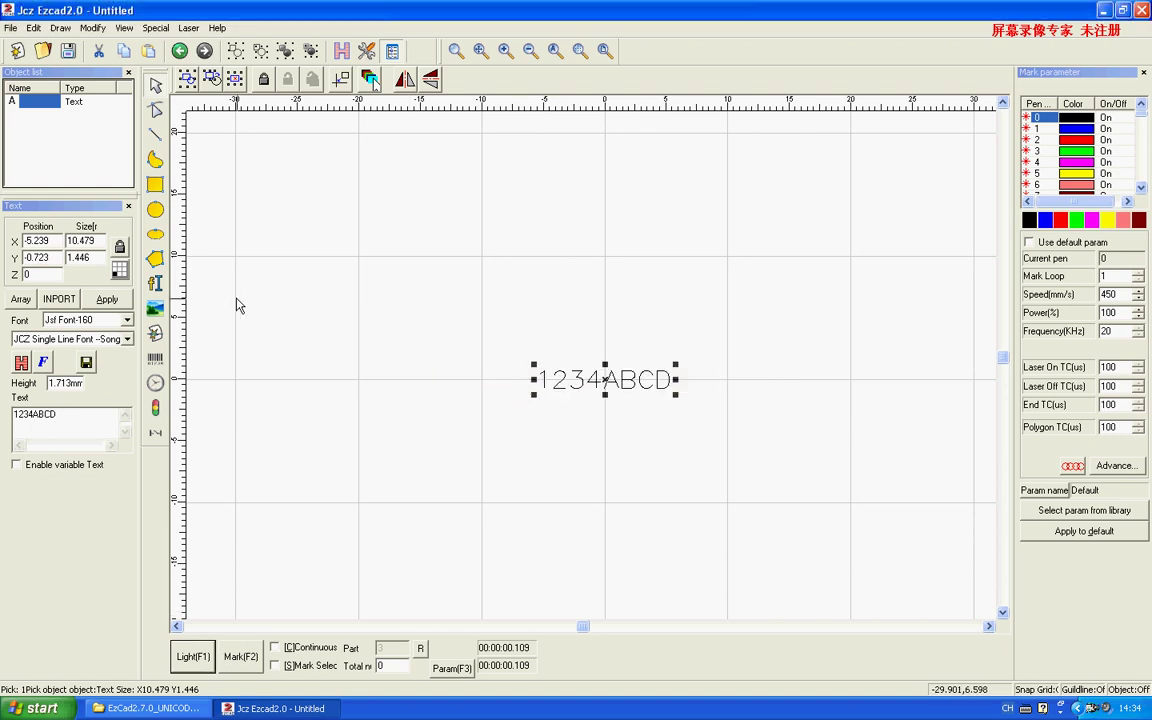
Step: Set the text's size to 20 mm in X and 5 mm in Y, applying each value
double_click(97, 241)
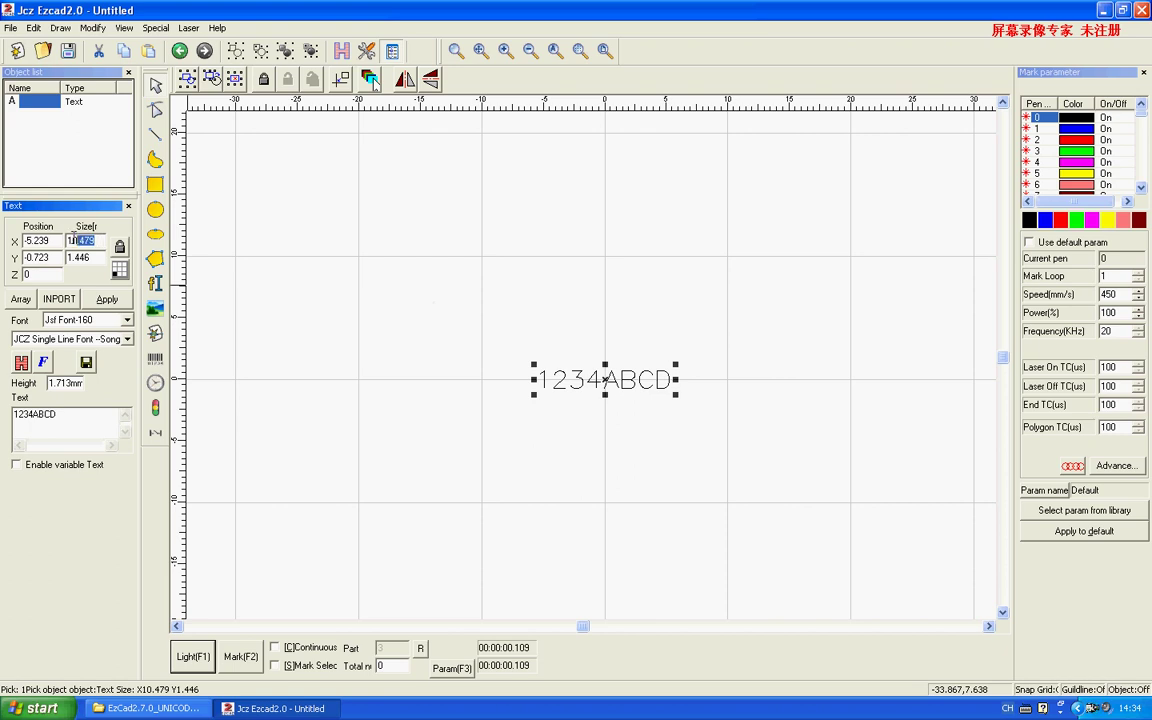
text(20)
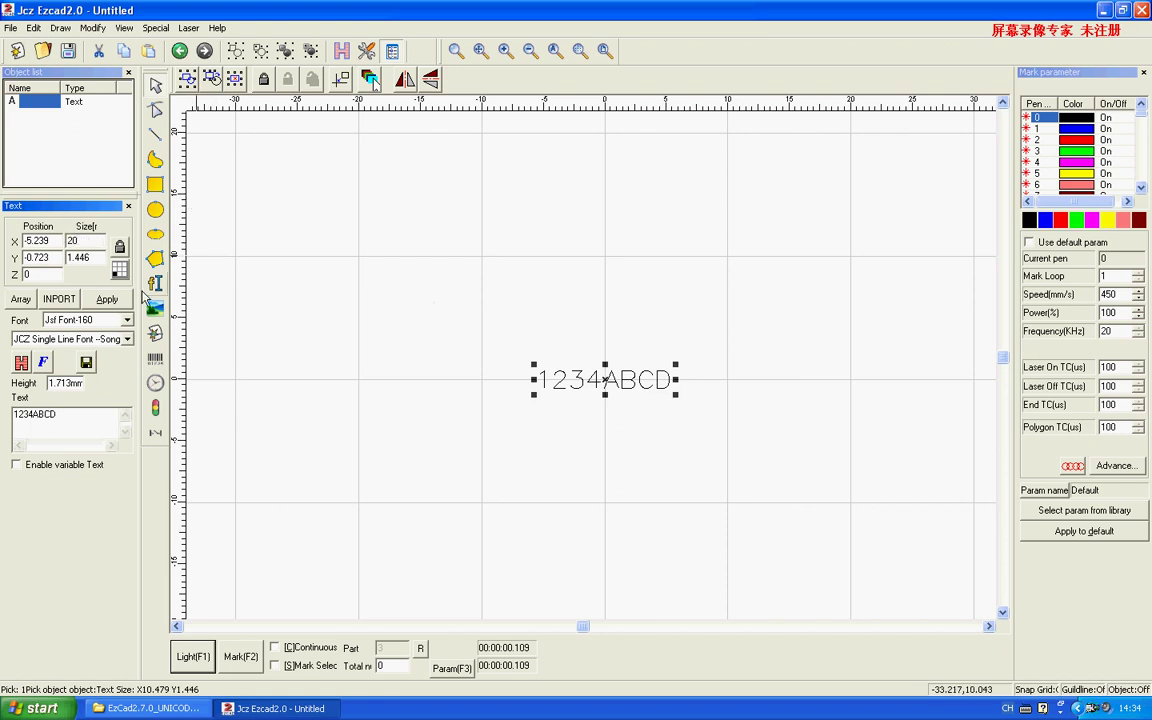
click(110, 299)
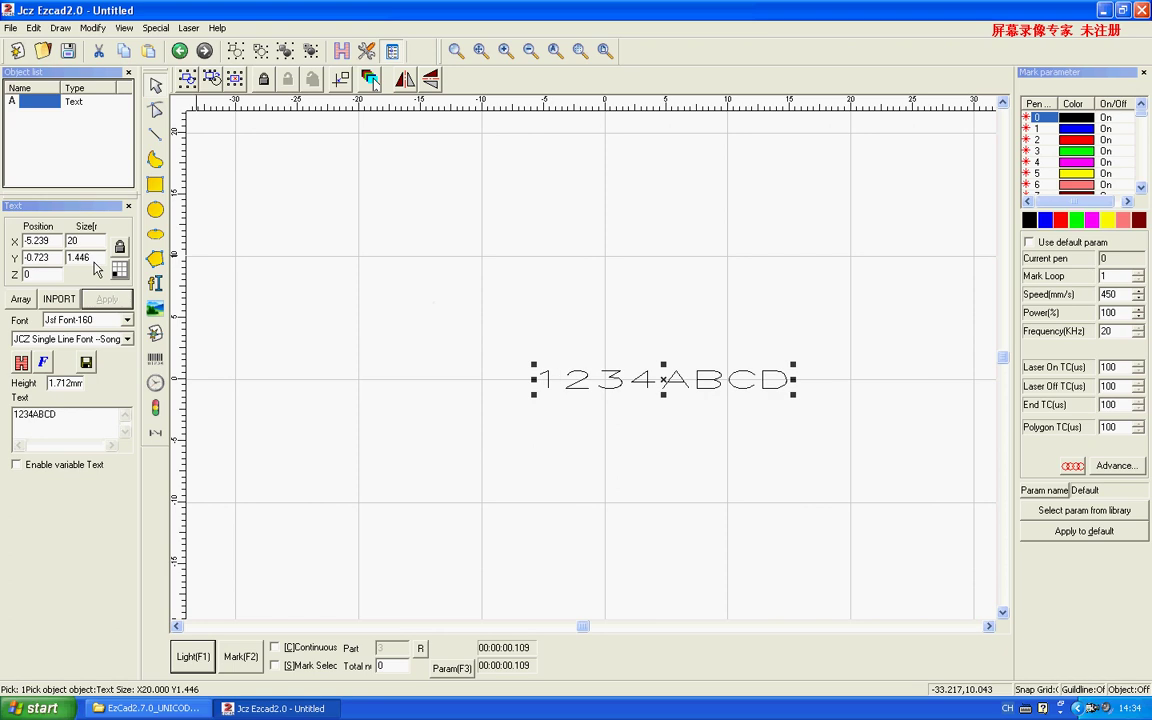
double_click(67, 257)
text(5)
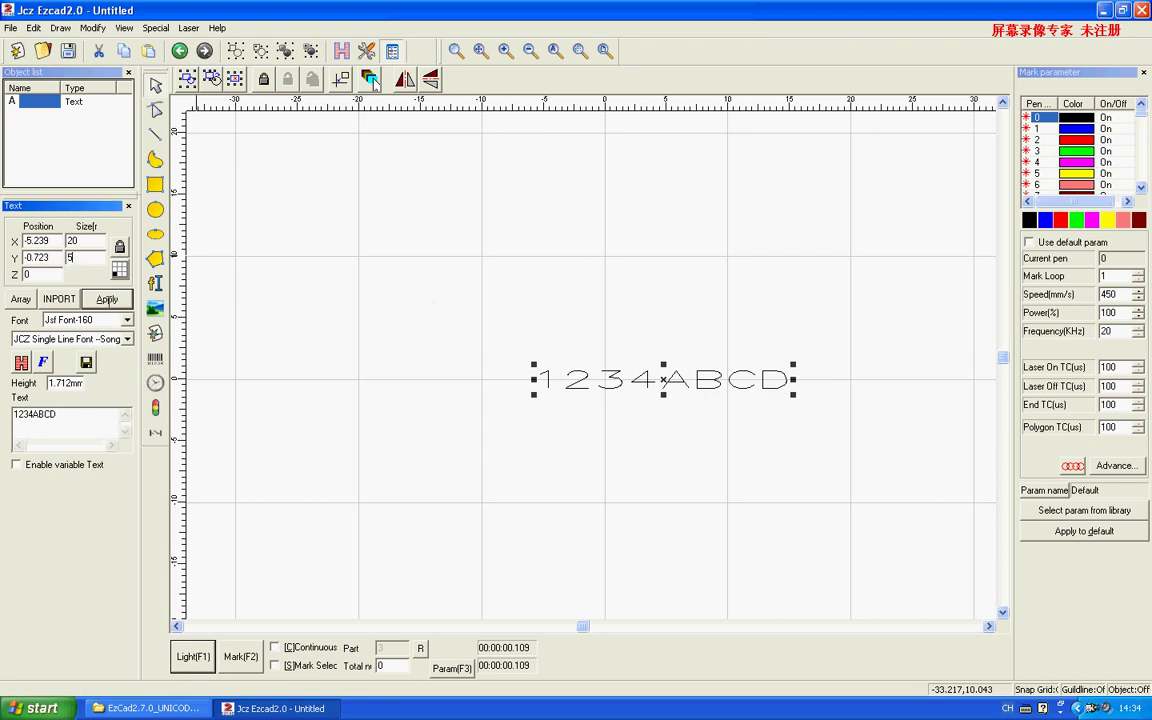
click(107, 299)
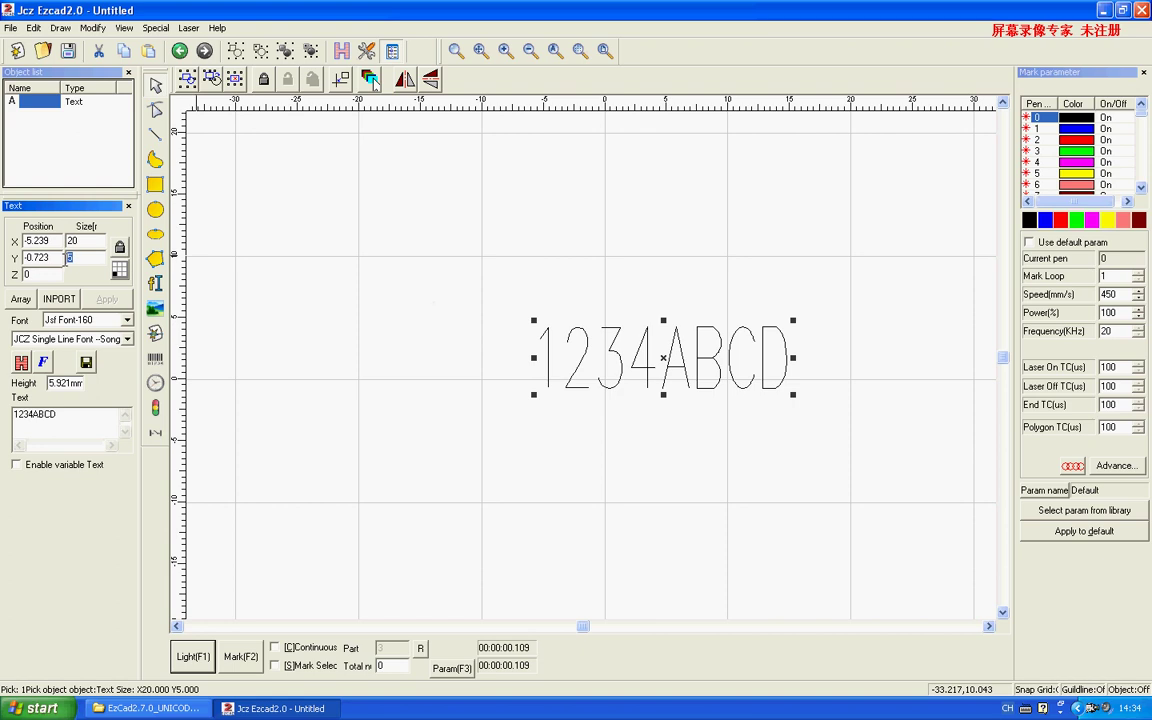
Step: Scale the text proportionally to a Y size of 4 mm and centre it on the origin
text(4)
click(107, 299)
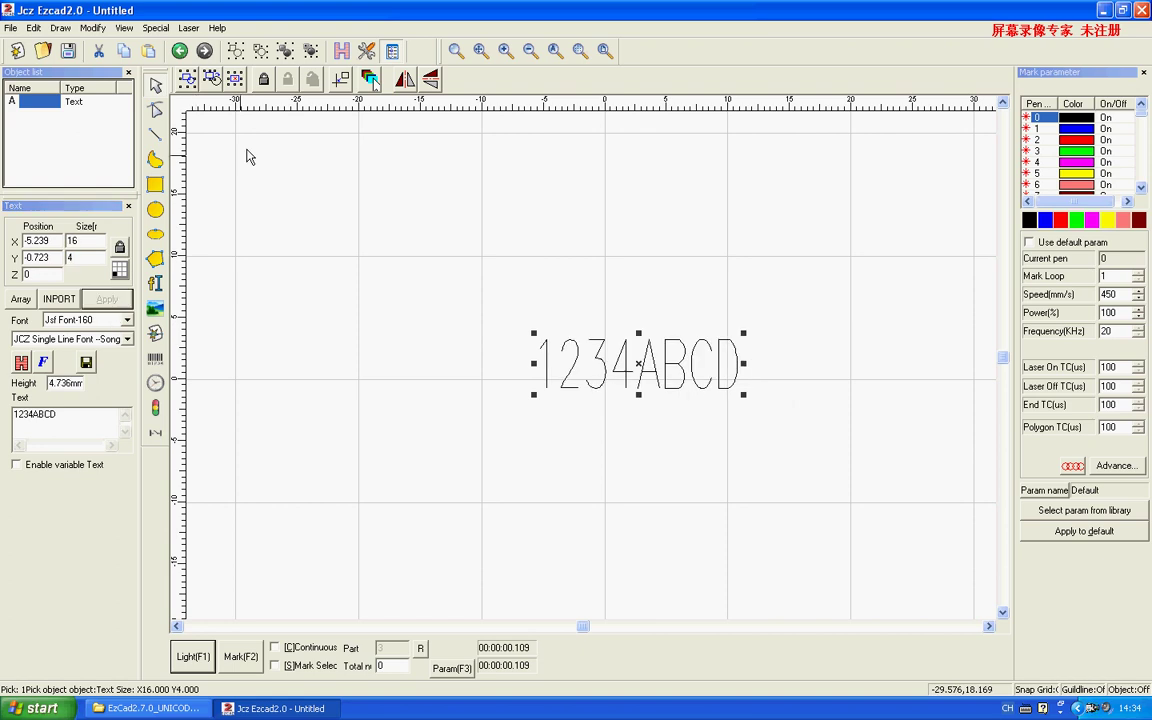
click(339, 84)
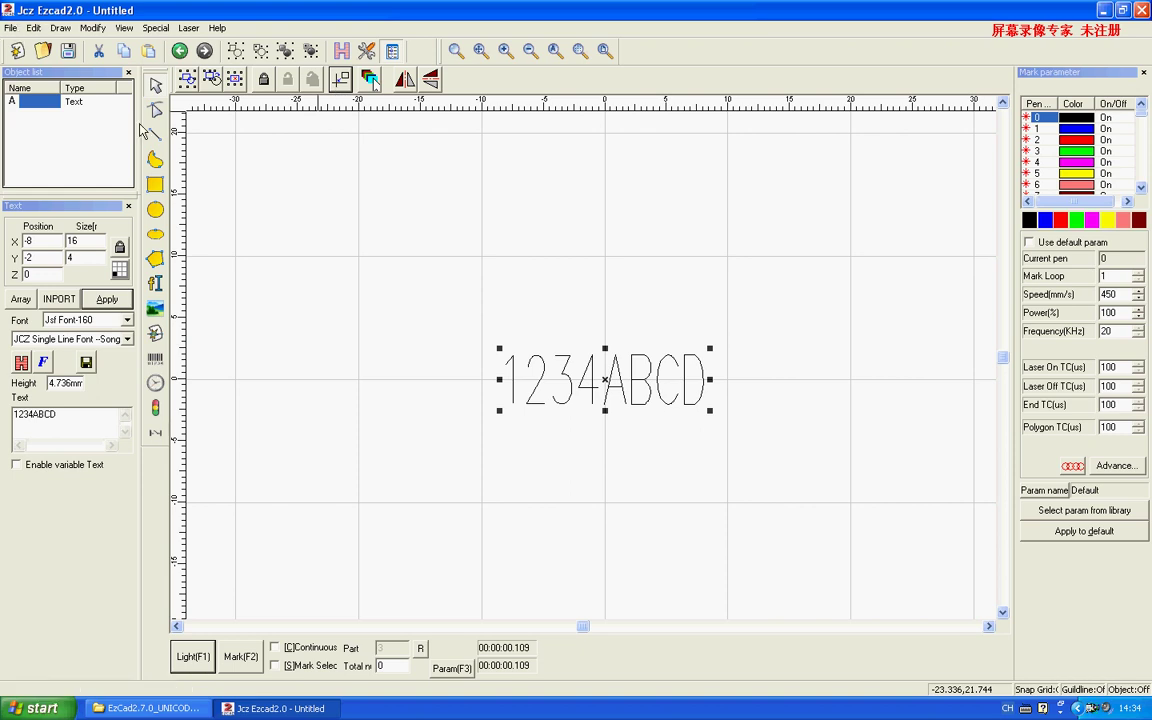
Step: Set the text's character spacing to 2 mm in its font settings
click(43, 362)
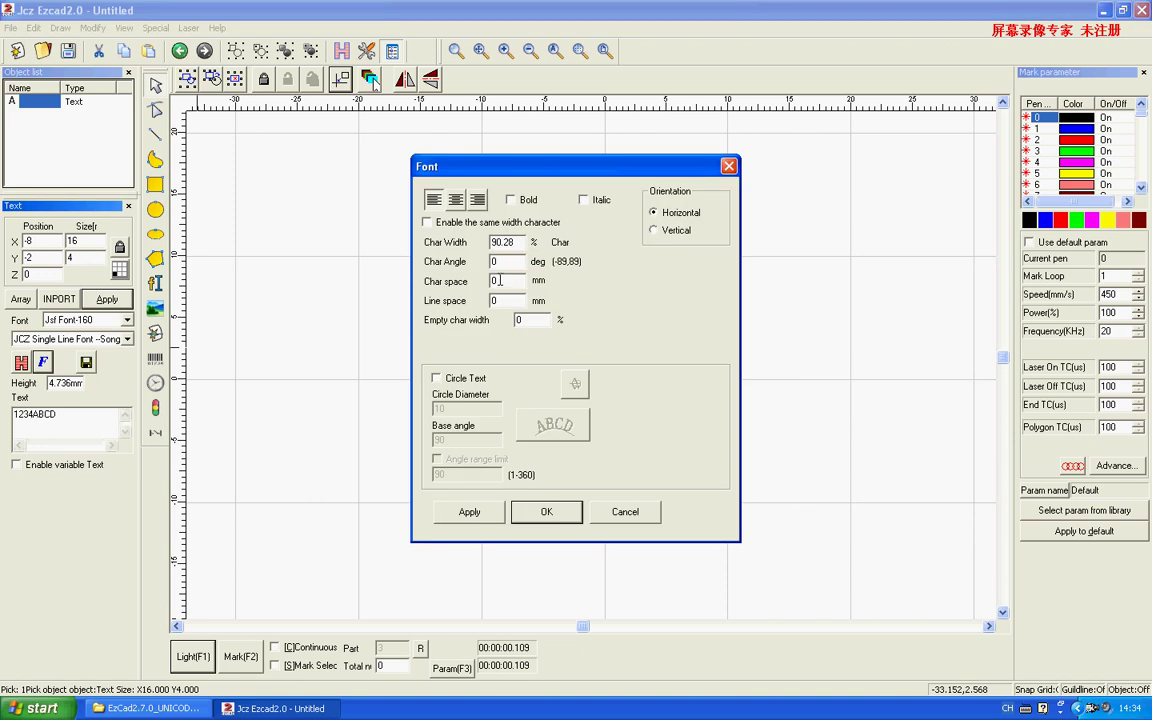
drag(501, 281, 487, 281)
click(547, 512)
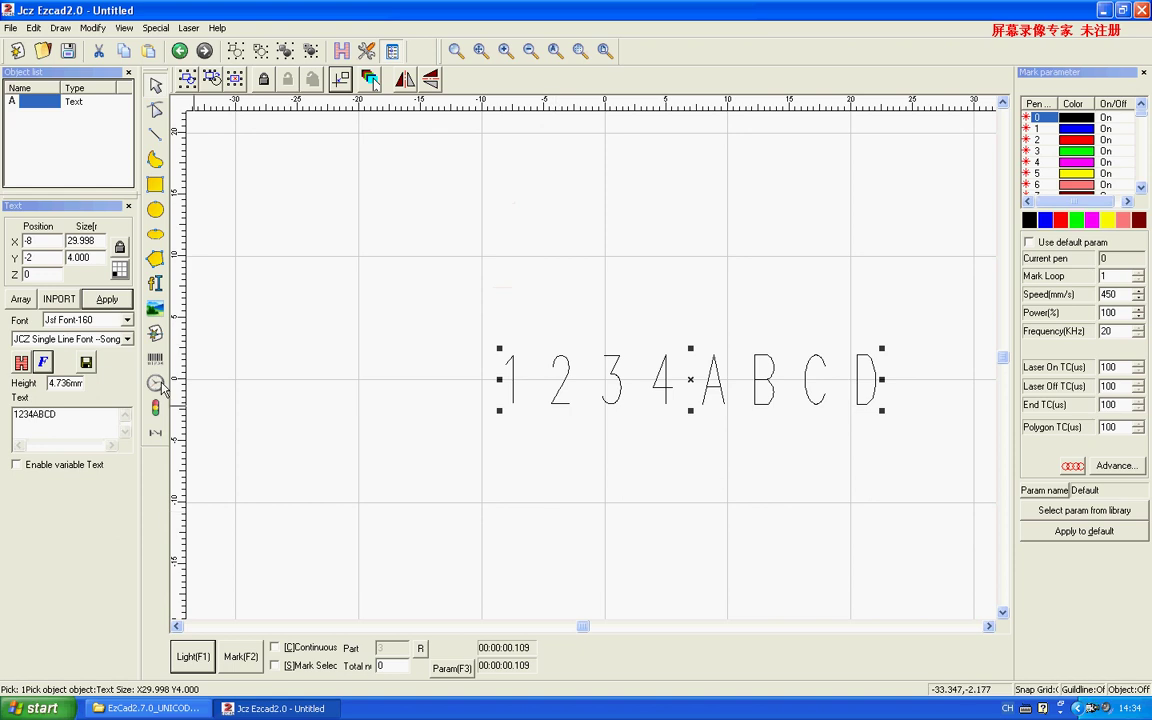
Step: Set the character spacing of the 1234ABCD text to -2 mm in its font settings
click(43, 362)
drag(505, 285, 455, 287)
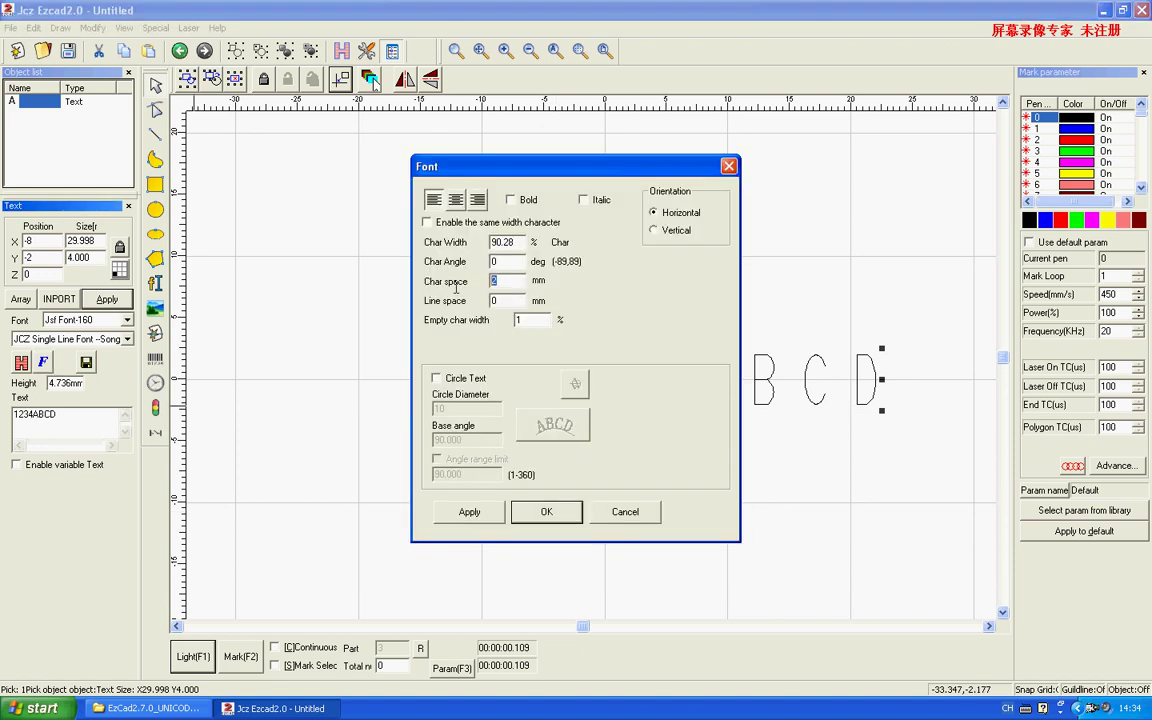
text(-2)
click(534, 514)
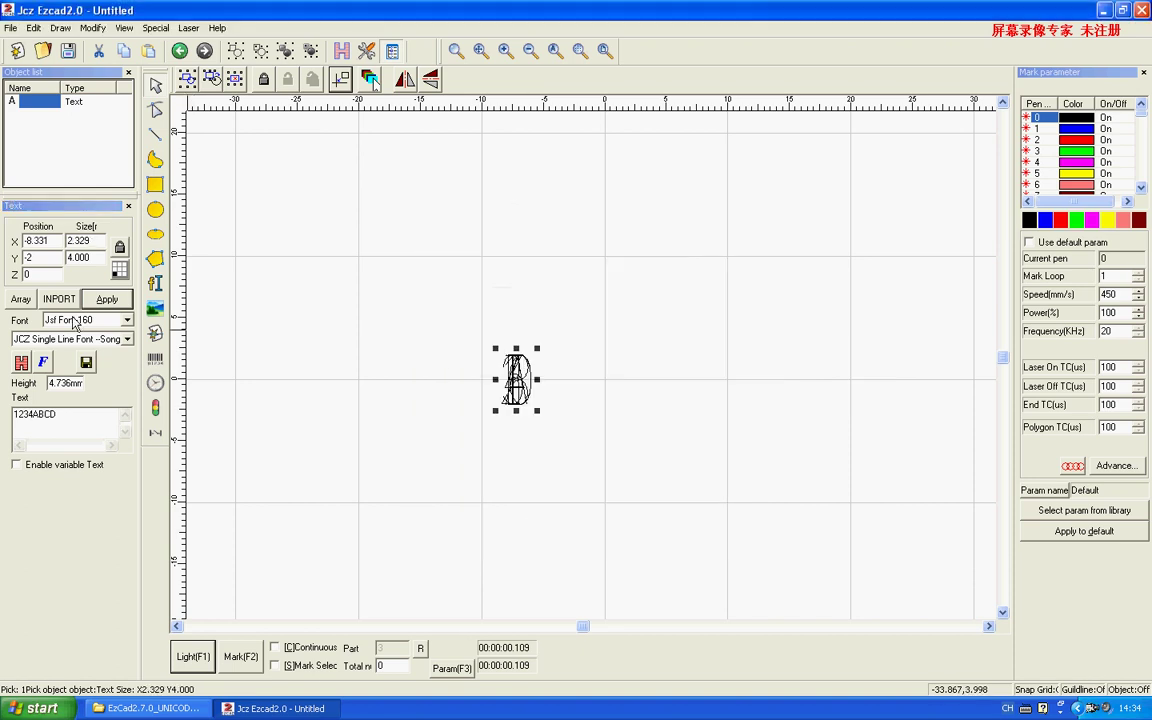
Step: Set the character spacing of the 1234ABCD text to 0 mm in its font settings
click(45, 362)
drag(508, 285, 478, 283)
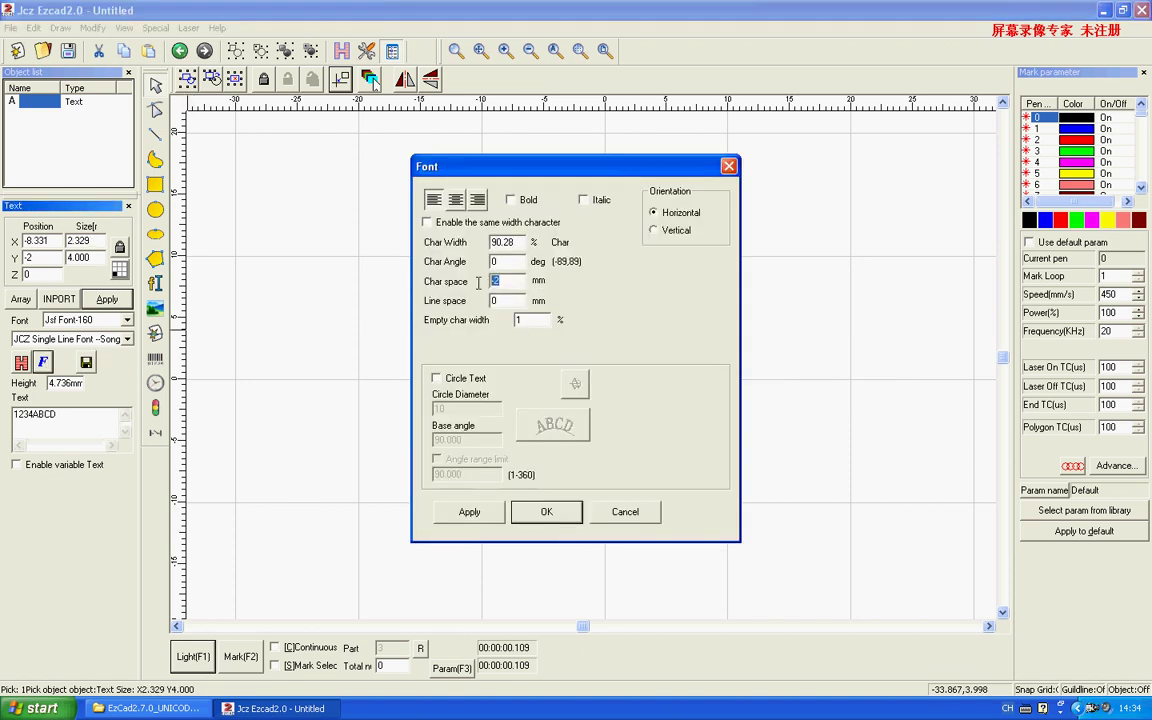
text(0)
click(546, 511)
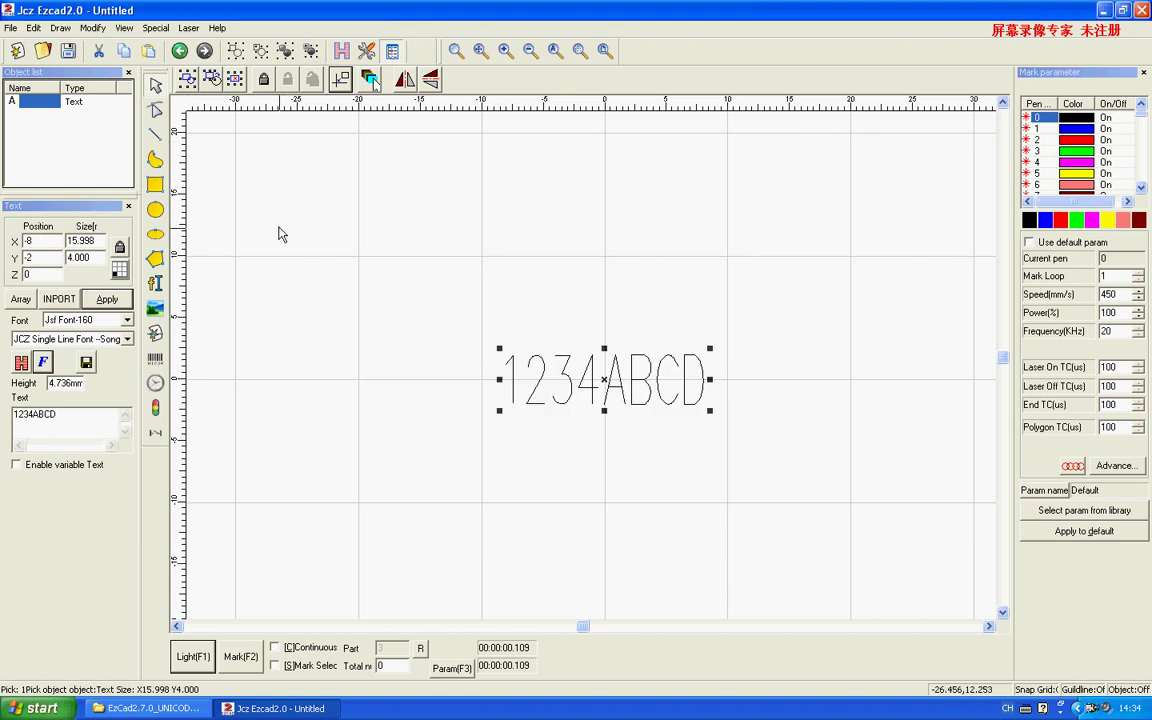
Step: Add a second text object reading TEXT, reduce its height to about 2.5 mm and place it below 1234ABCD
key(t)
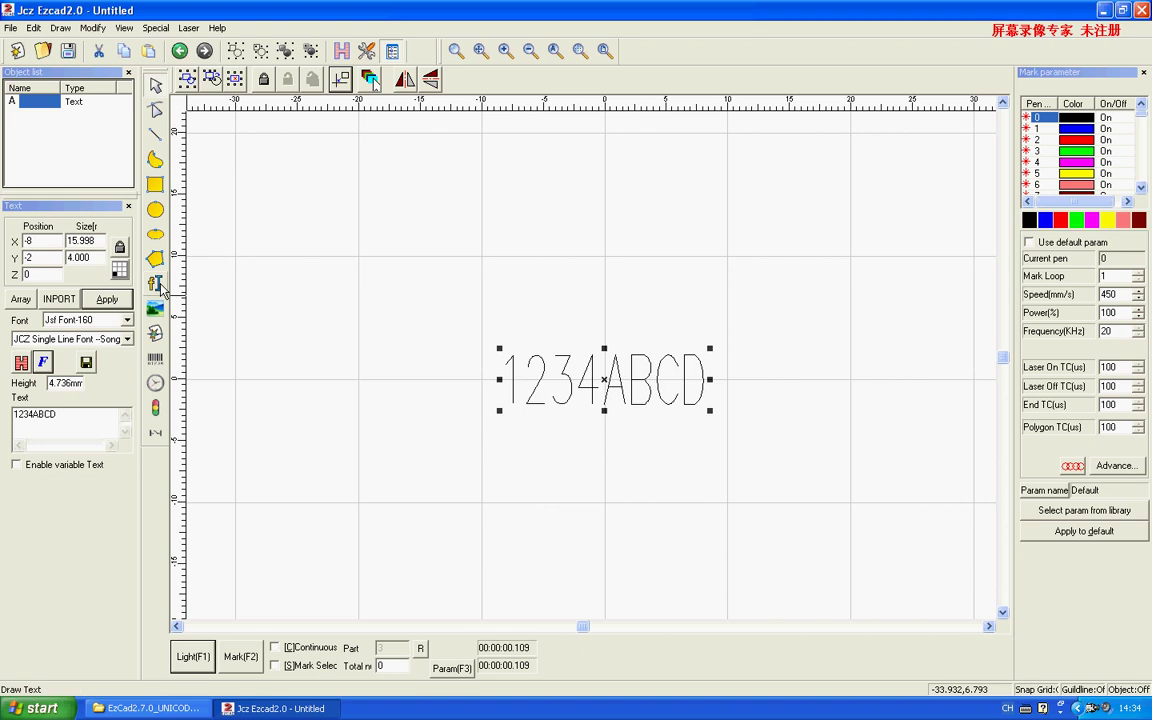
click(515, 440)
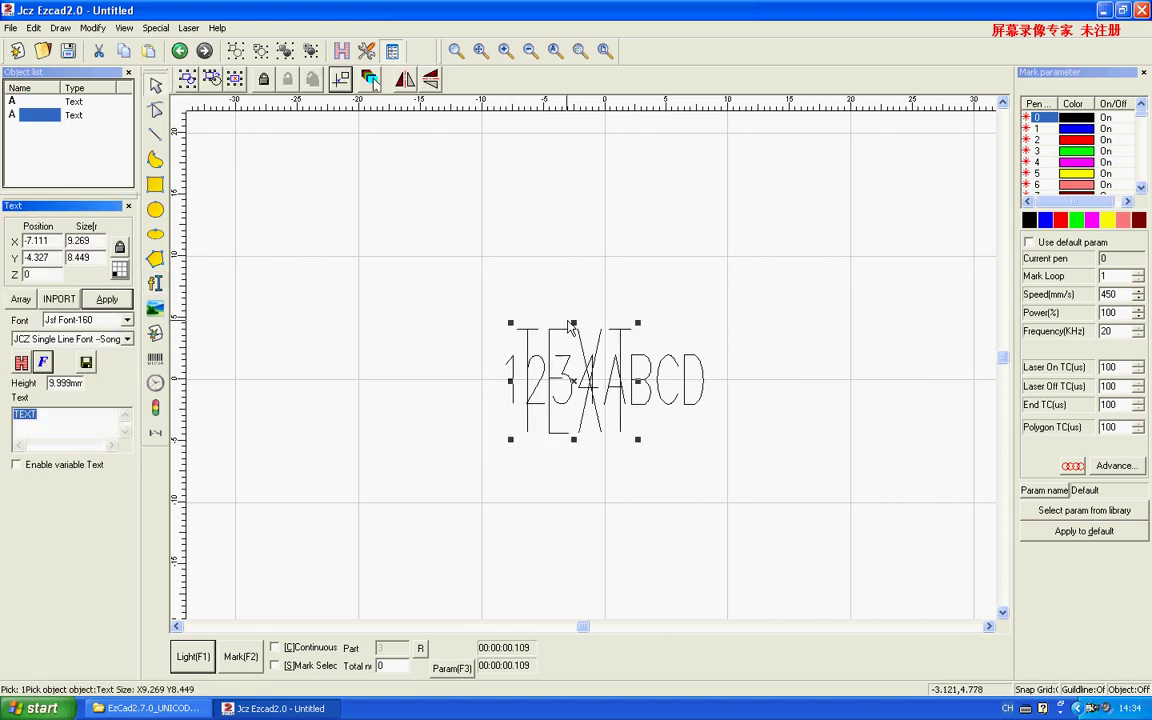
drag(575, 324, 549, 477)
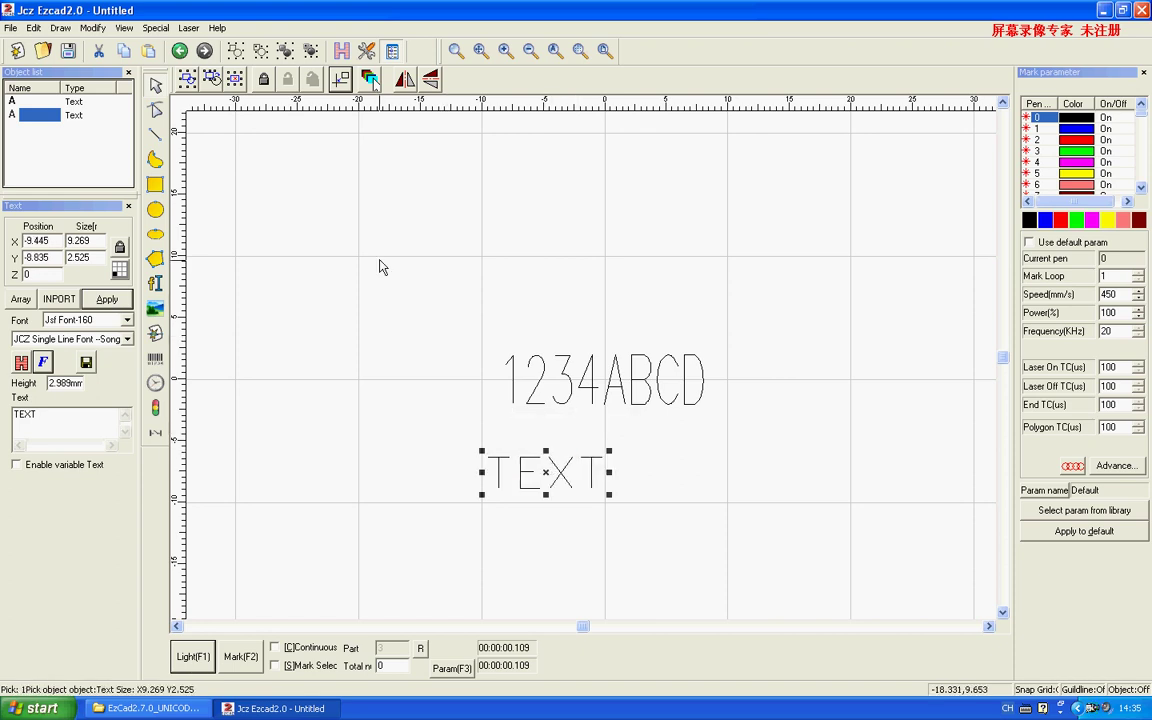
Step: Align both text objects with Ver center and centre the pair on the origin
drag(379, 260, 745, 558)
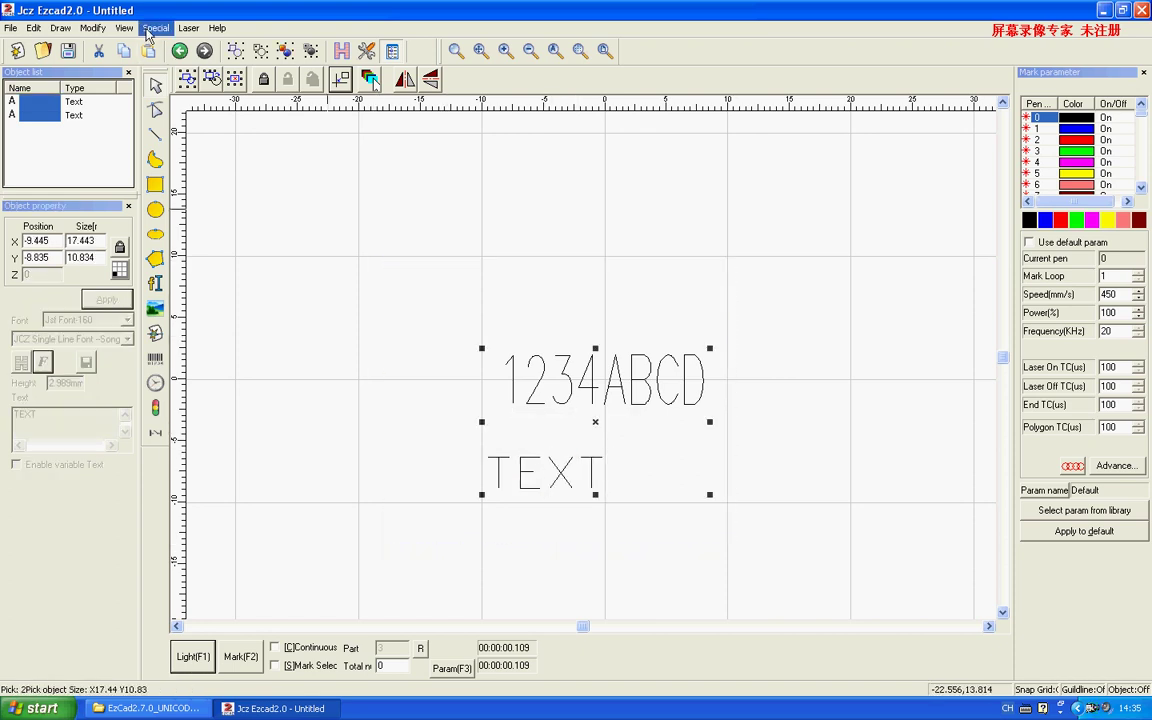
click(92, 28)
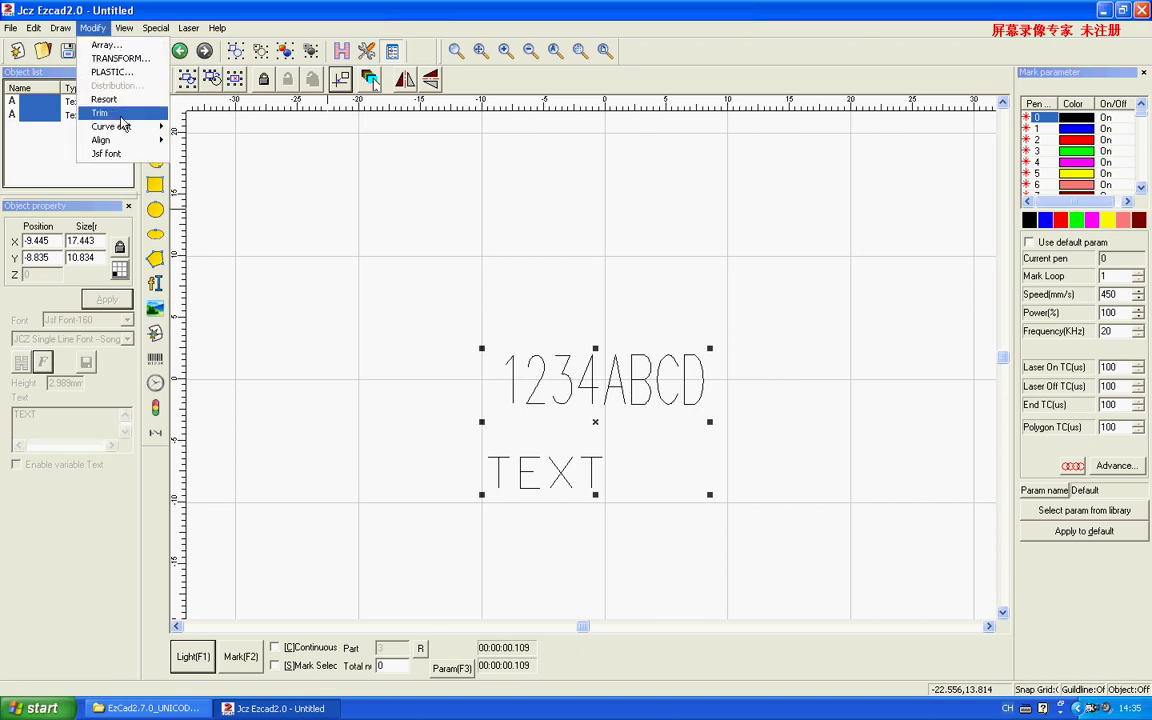
mouse_move(124, 132)
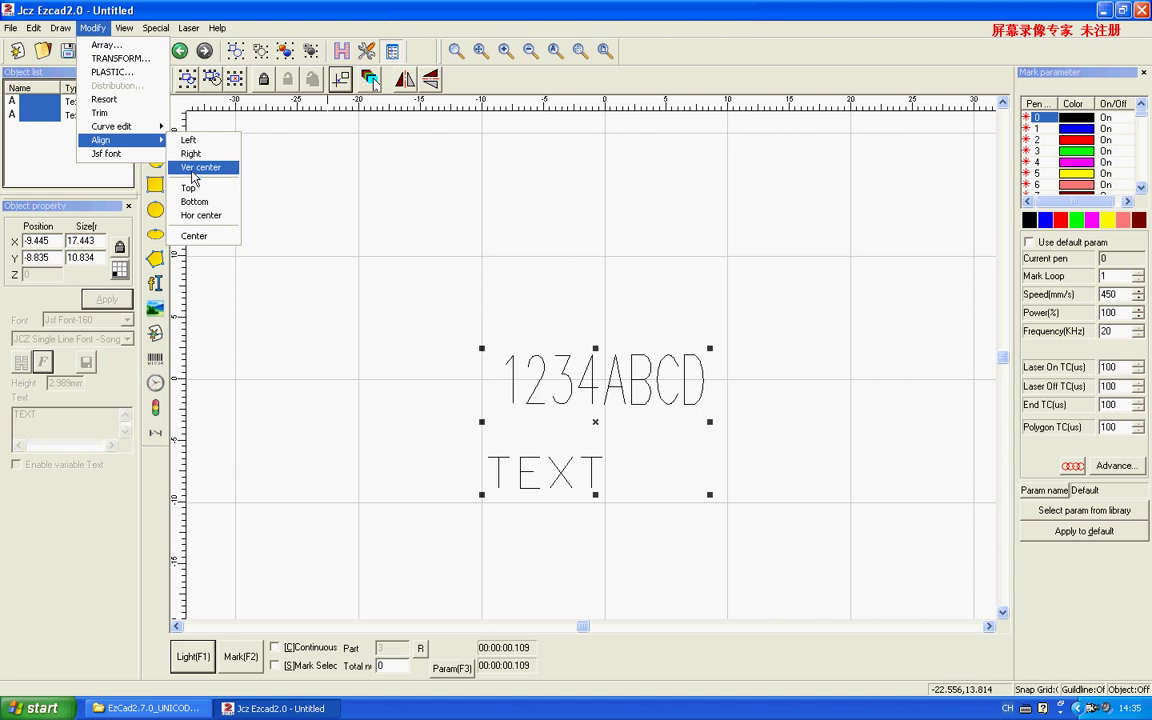
click(196, 167)
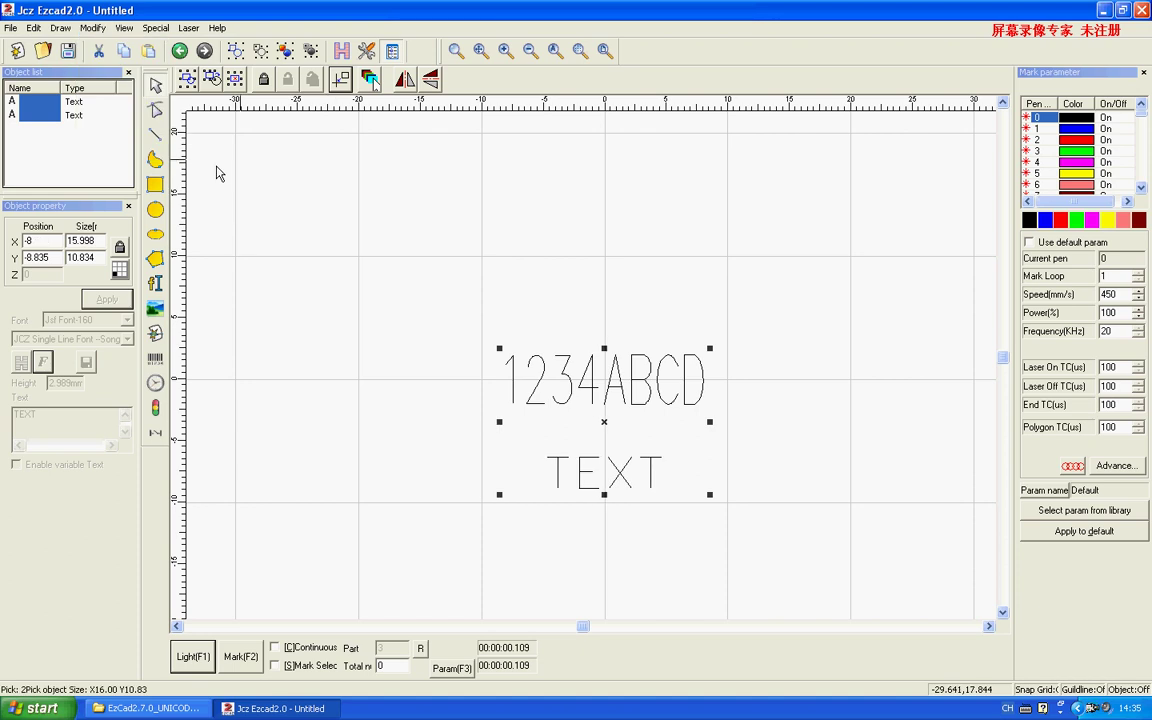
click(340, 79)
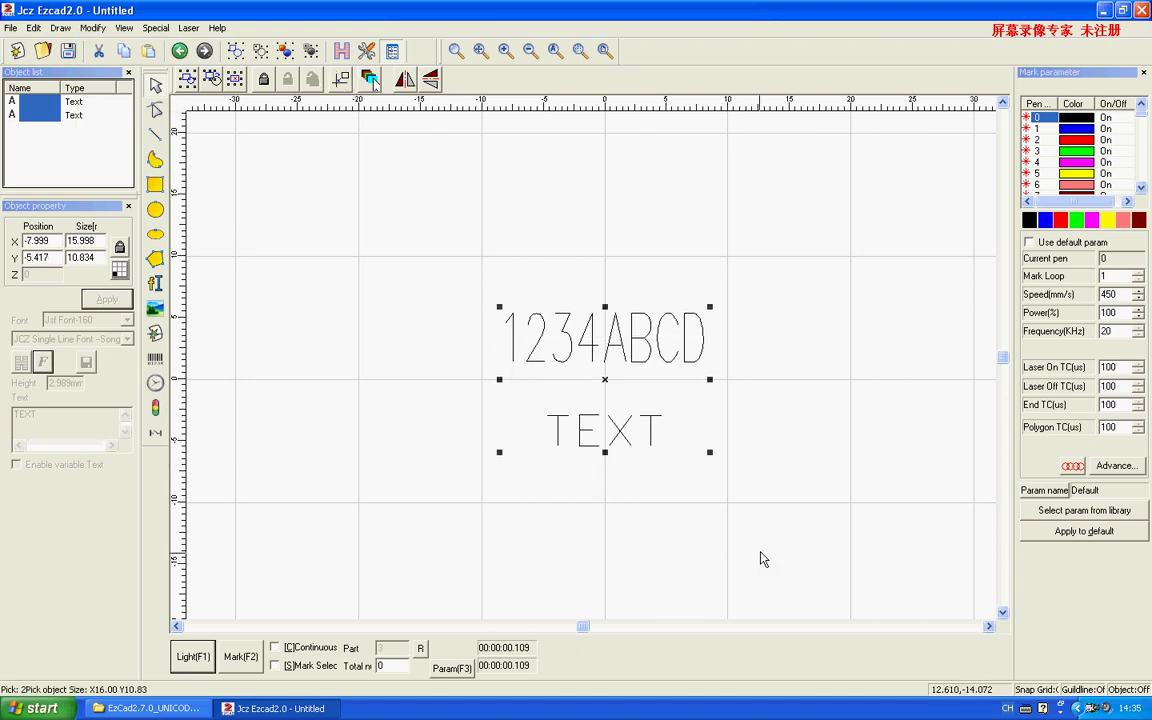
Step: Select both text objects and align their left edges
click(626, 345)
drag(478, 278, 878, 611)
click(133, 35)
mouse_move(92, 28)
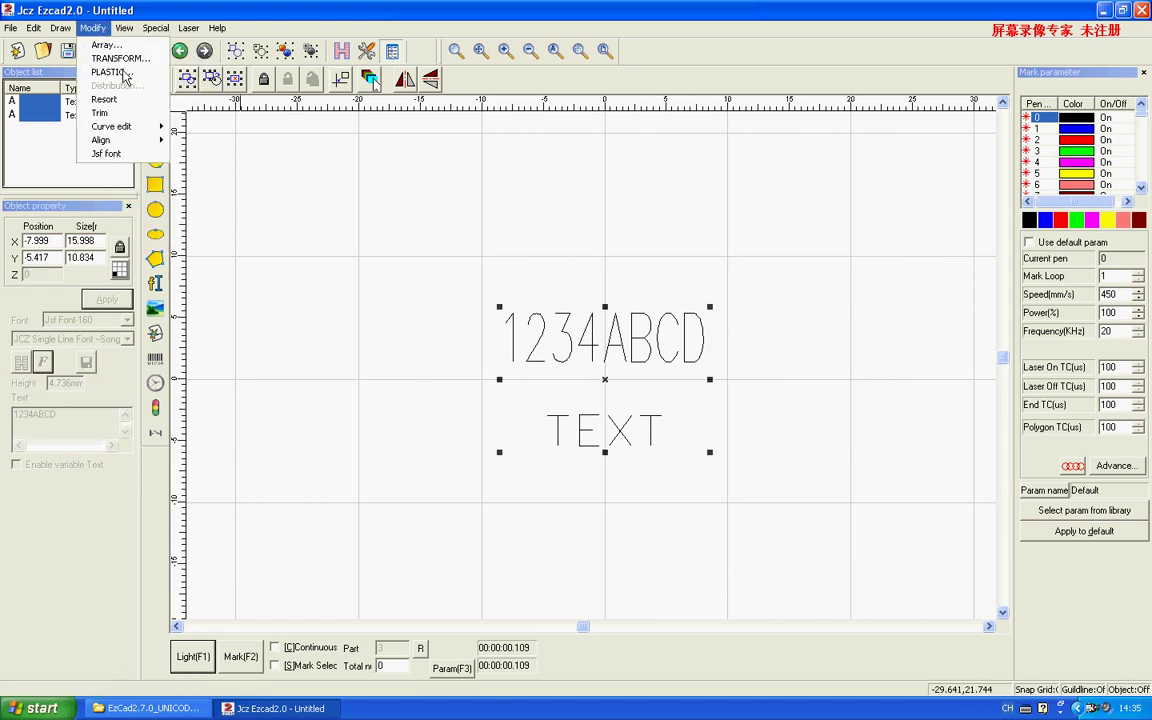
mouse_move(144, 143)
click(188, 140)
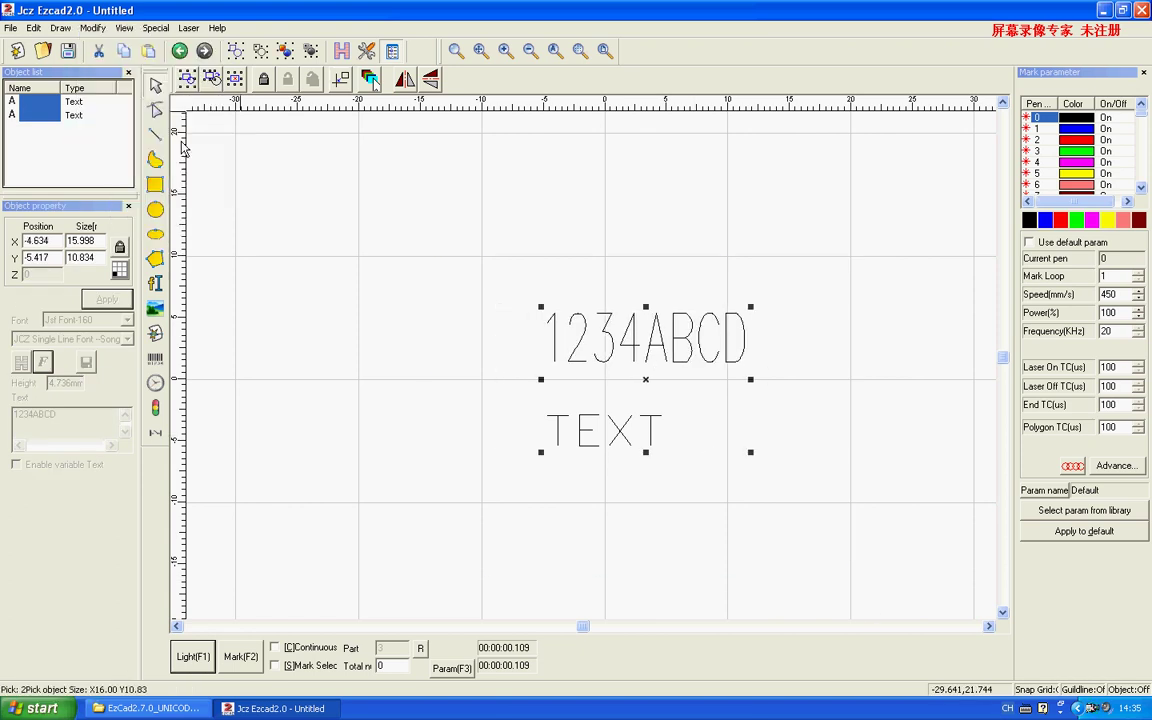
Step: Align the right edges of the two selected text objects
click(92, 28)
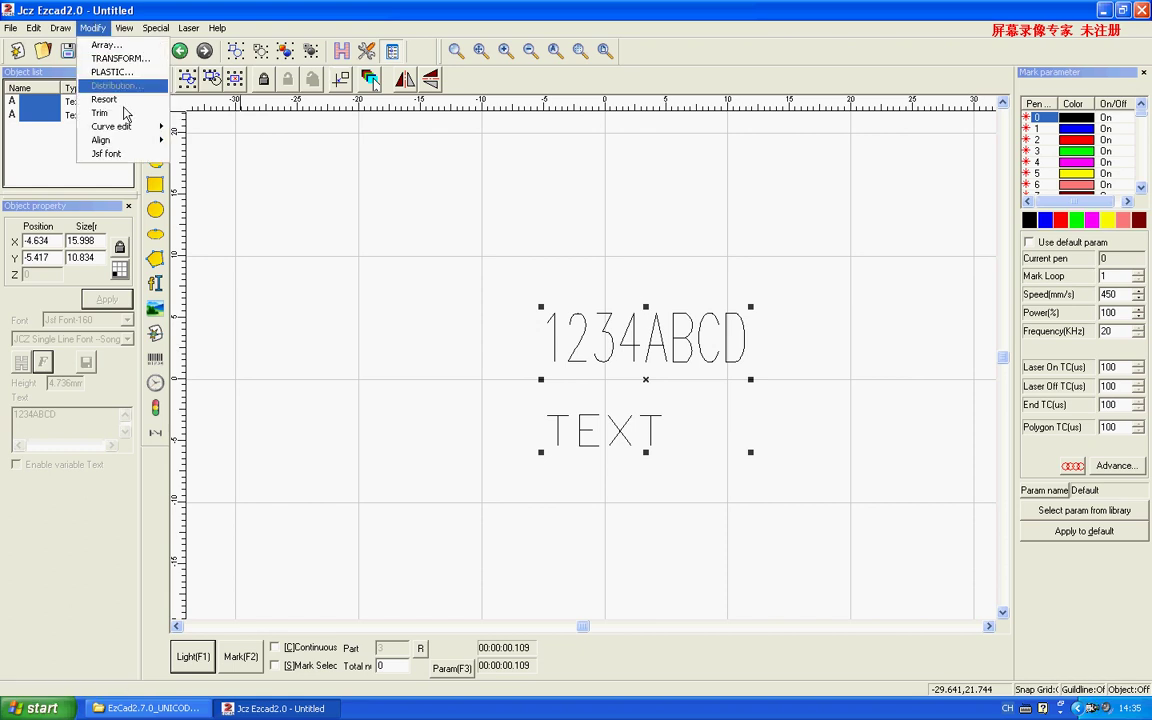
mouse_move(110, 140)
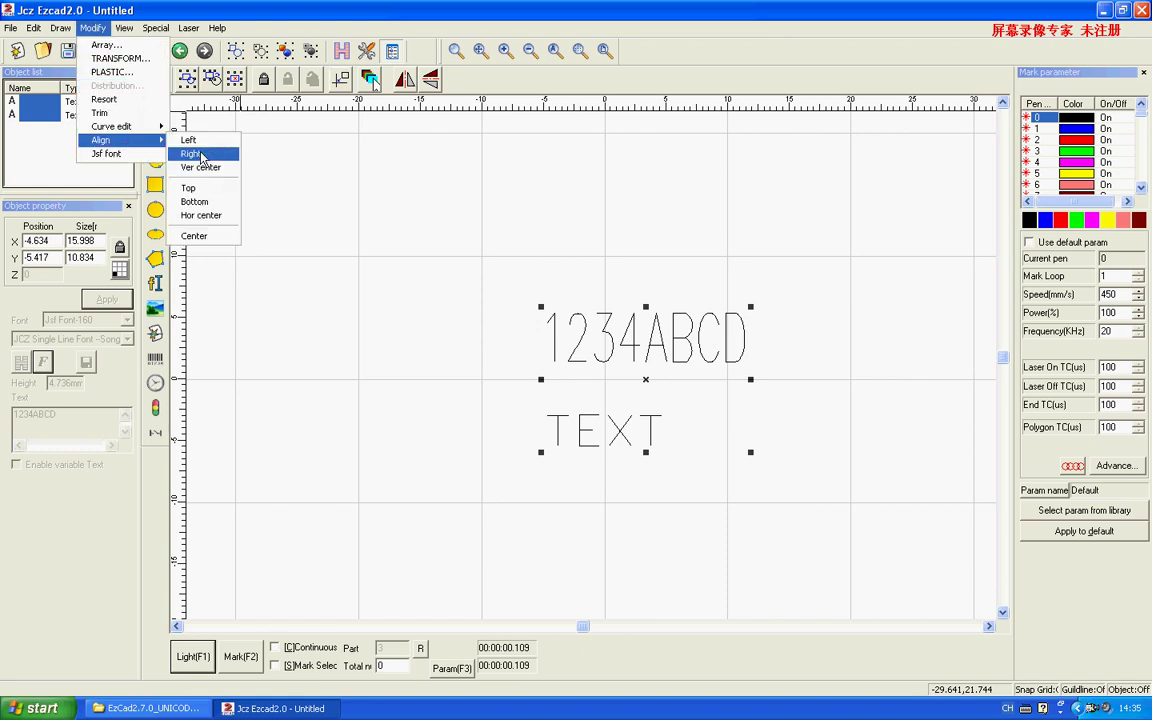
click(200, 156)
Step: Move the TEXT object to the upper right of 1234ABCD, at about X 11.5 mm and Y 5.7 mm
click(628, 452)
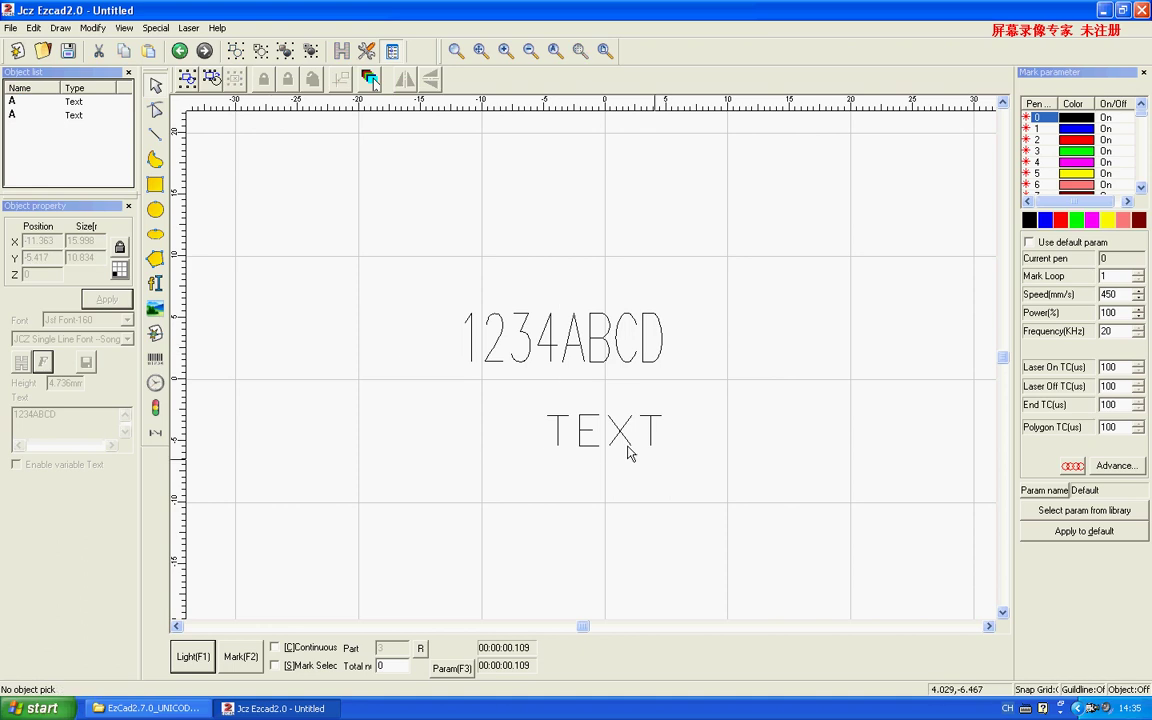
click(605, 432)
drag(605, 432, 803, 293)
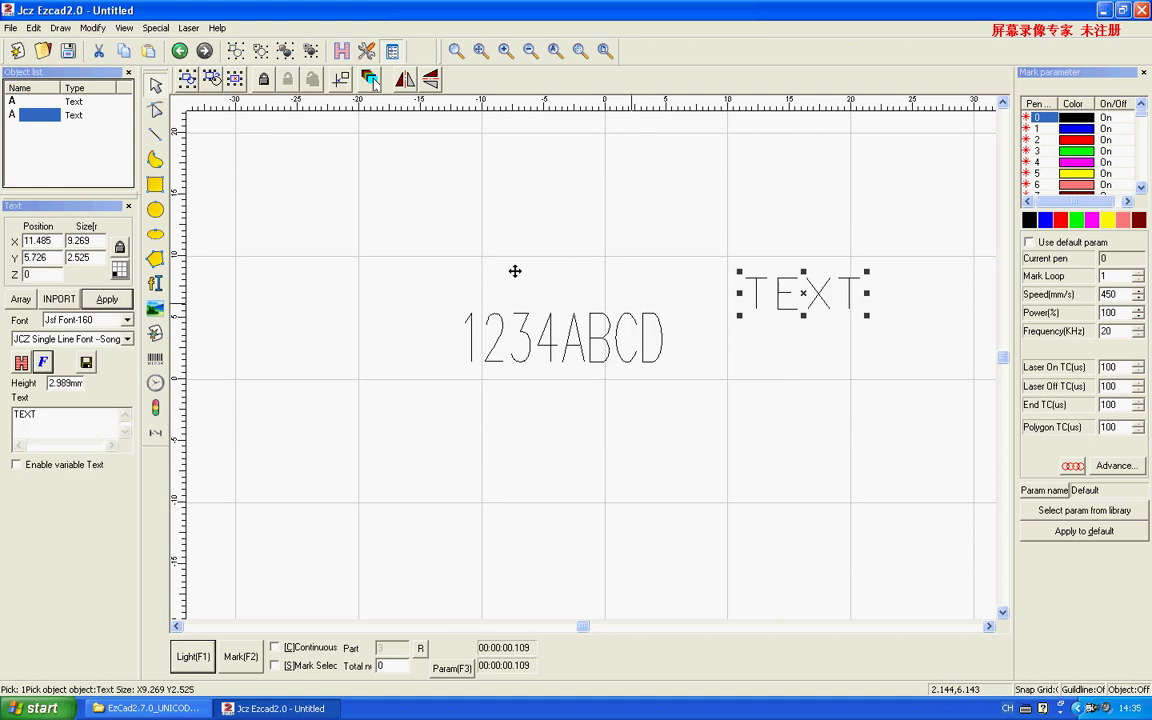
Step: Align both text objects with Hor center and centre the resulting row on the origin
drag(205, 135, 758, 365)
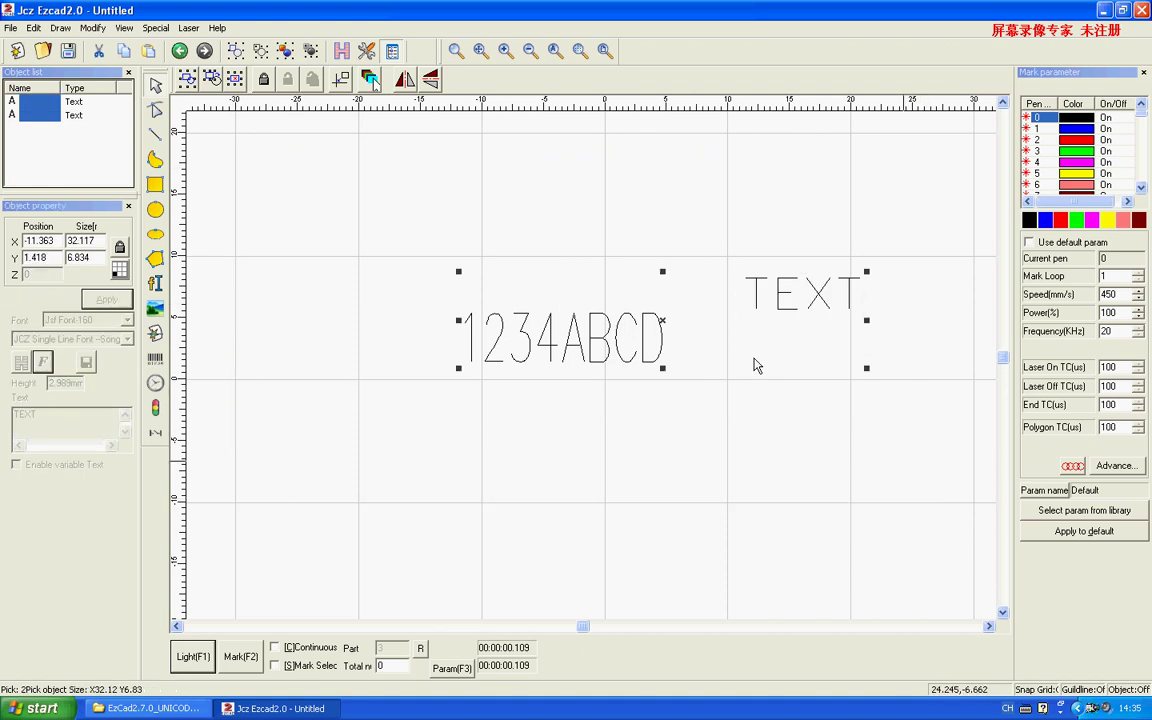
click(91, 28)
mouse_move(110, 140)
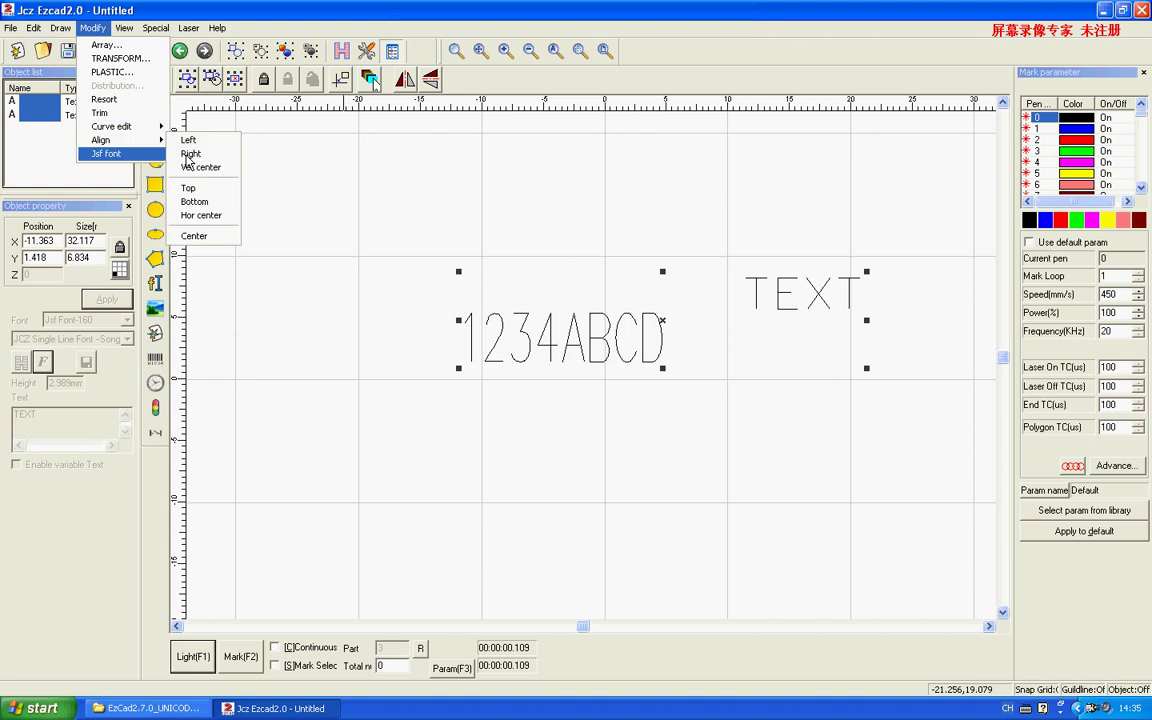
click(205, 215)
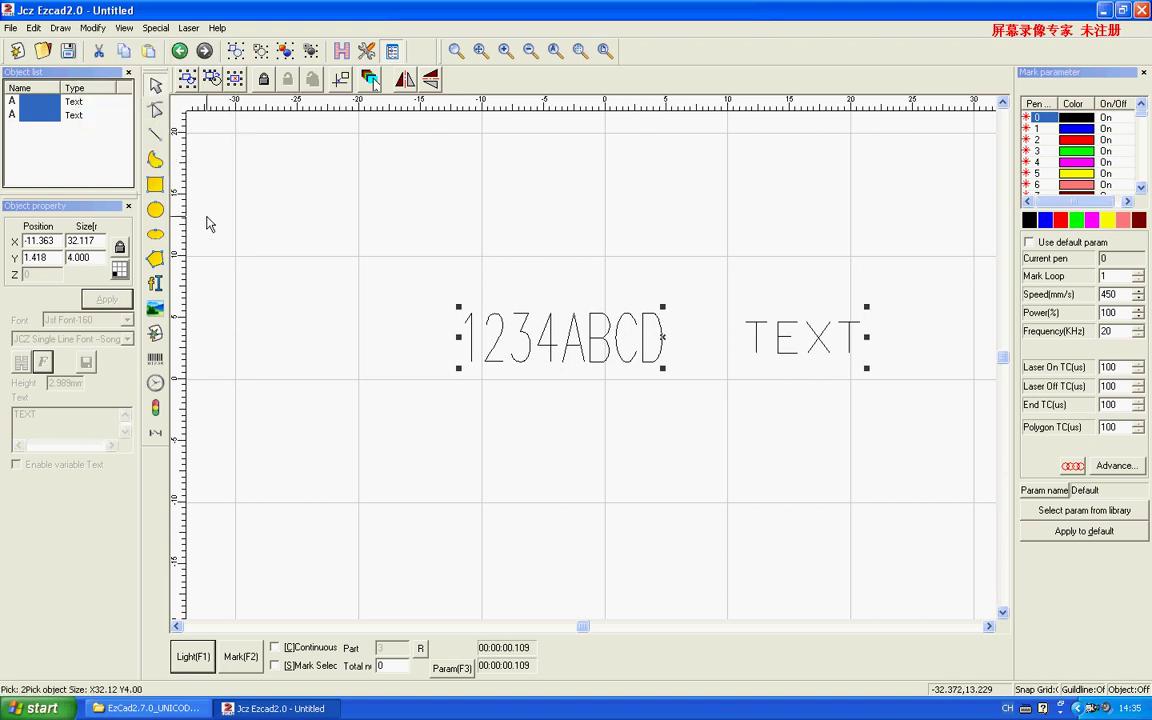
click(340, 80)
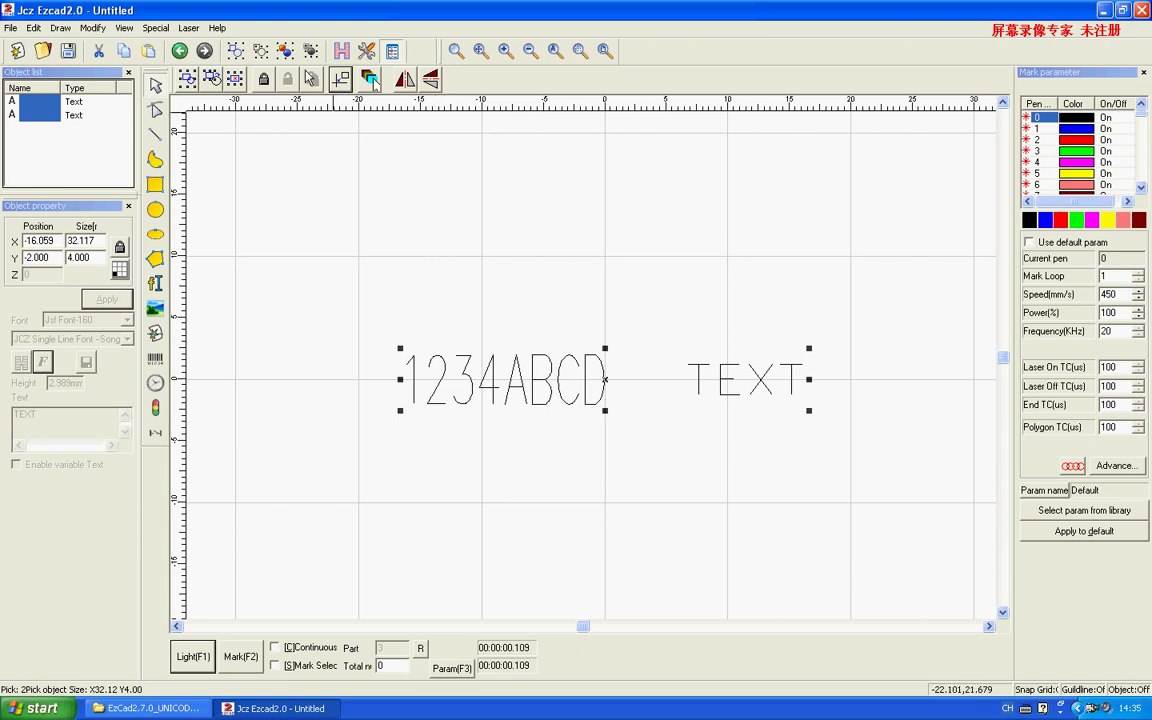
Step: Group the two text objects and move the group down to about X -18.5 mm, Y -6.5 mm
click(287, 55)
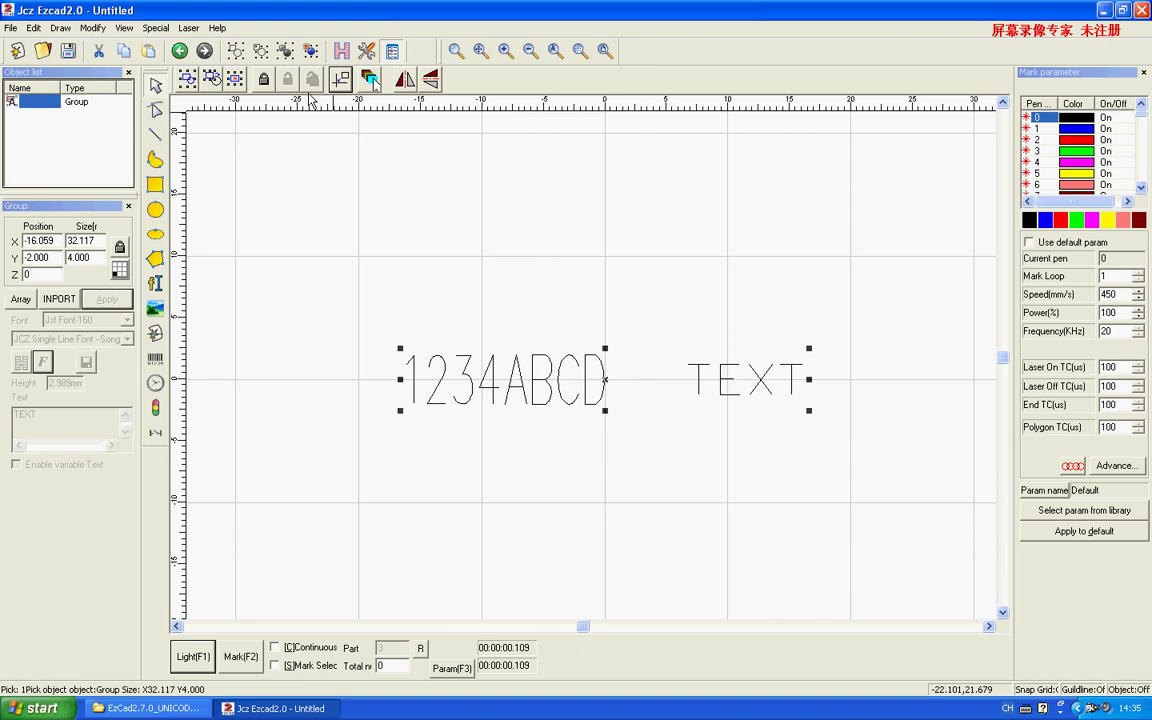
click(525, 420)
click(590, 395)
drag(590, 395, 576, 435)
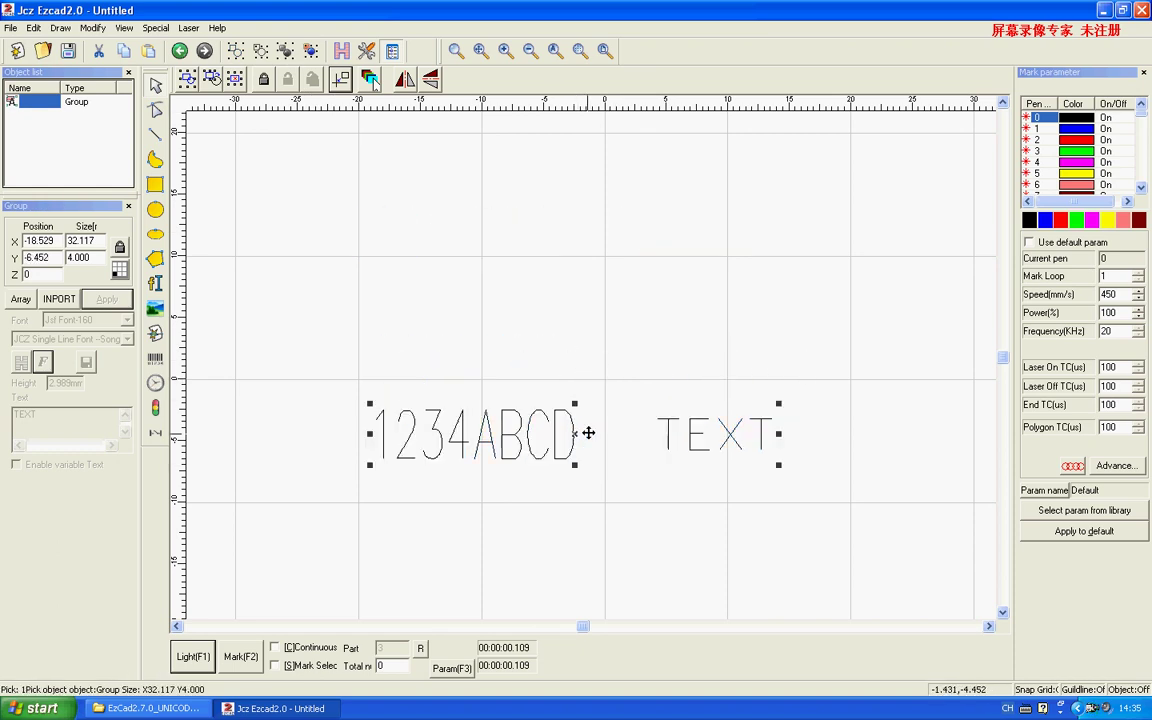
Step: Undo the group's move and ungroup the two text objects
key(ctrl+z)
key(ctrl+z)
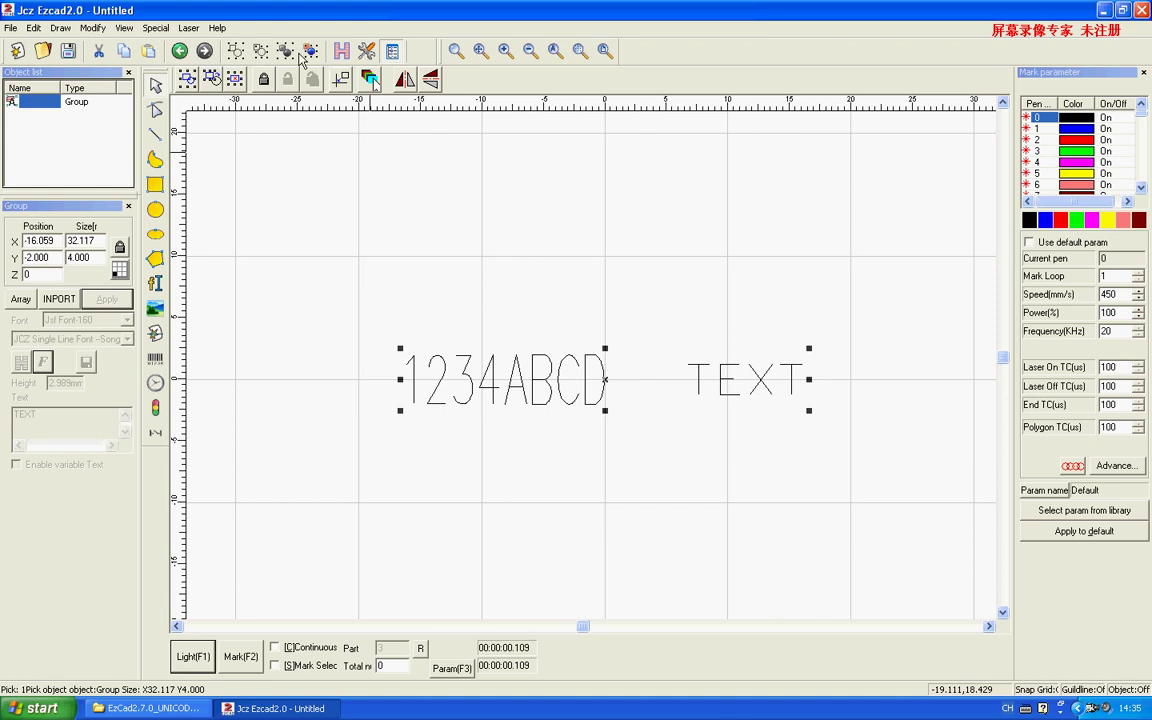
click(310, 50)
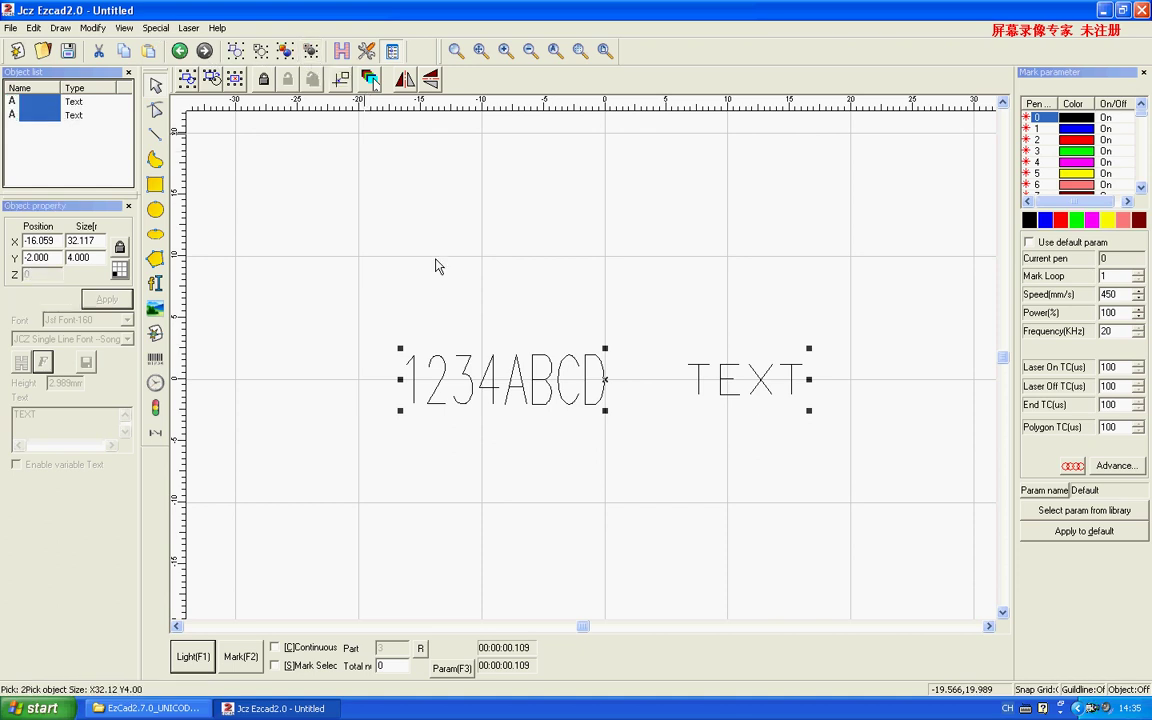
Step: Move the 1234ABCD text alone up and to the left, to about X -18.9 mm, Y 3.9 mm
click(509, 391)
click(509, 386)
drag(509, 386, 485, 310)
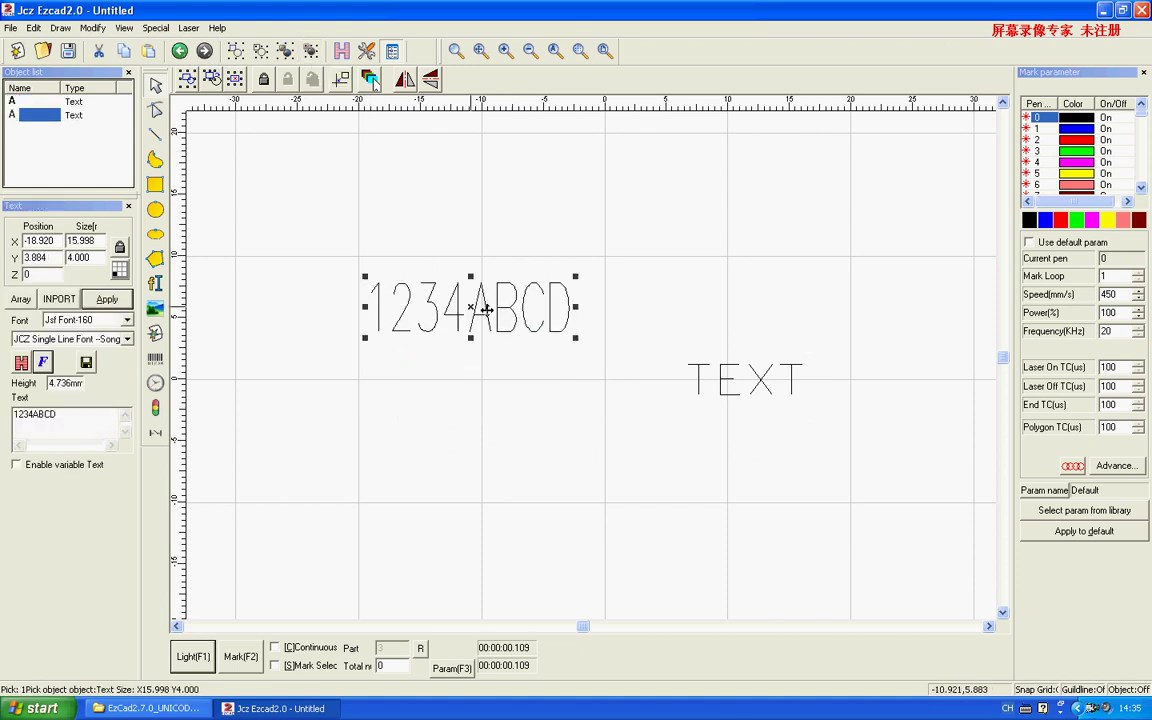
Step: Move the TEXT object underneath 1234ABCD and delete it
click(745, 379)
drag(745, 379, 512, 367)
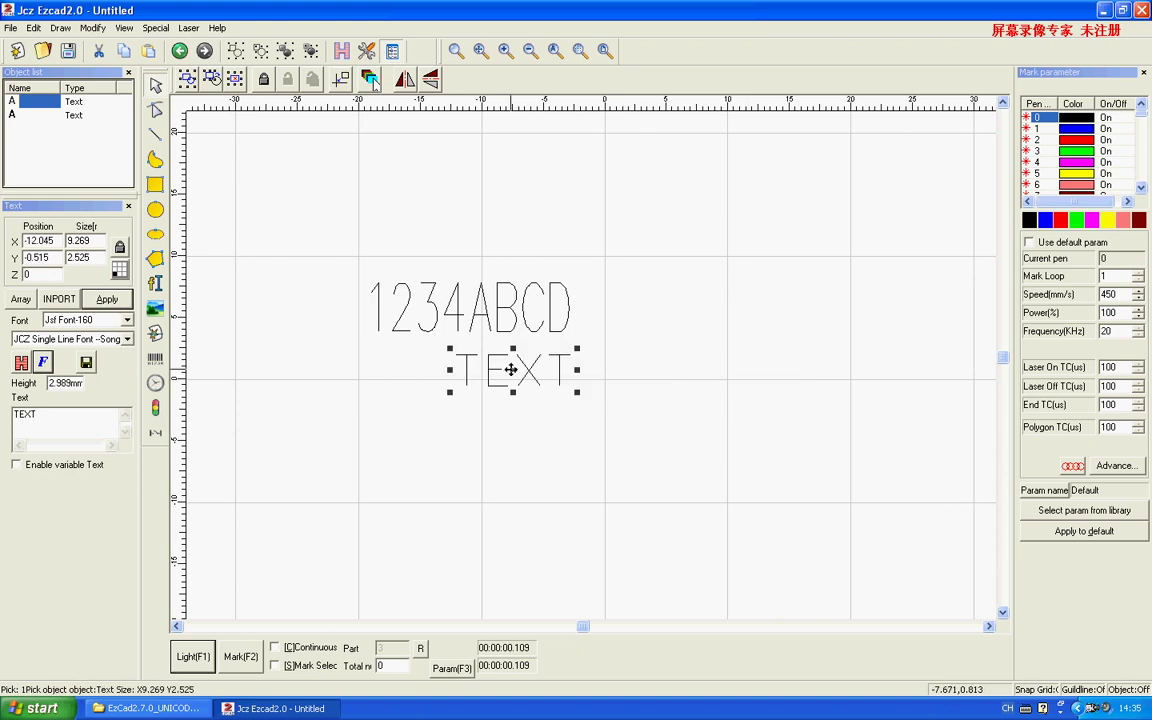
key(Delete)
Step: Enable variable text for the 1234ABCD object and start adding a text element
click(437, 295)
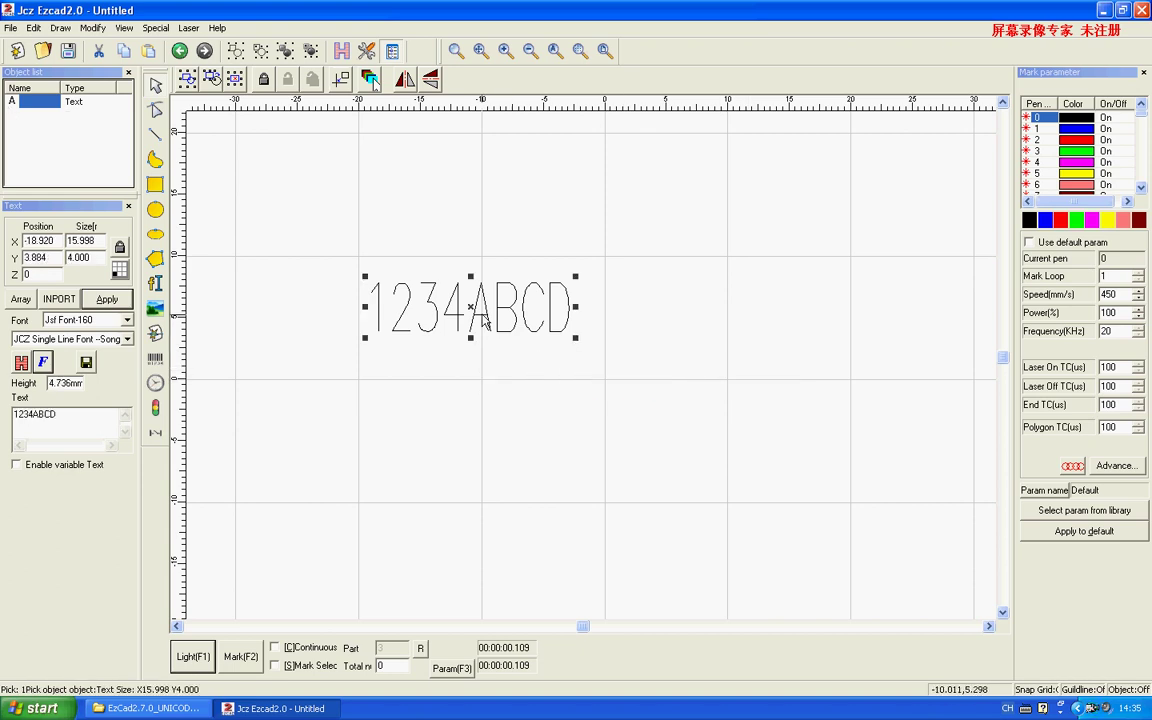
click(17, 465)
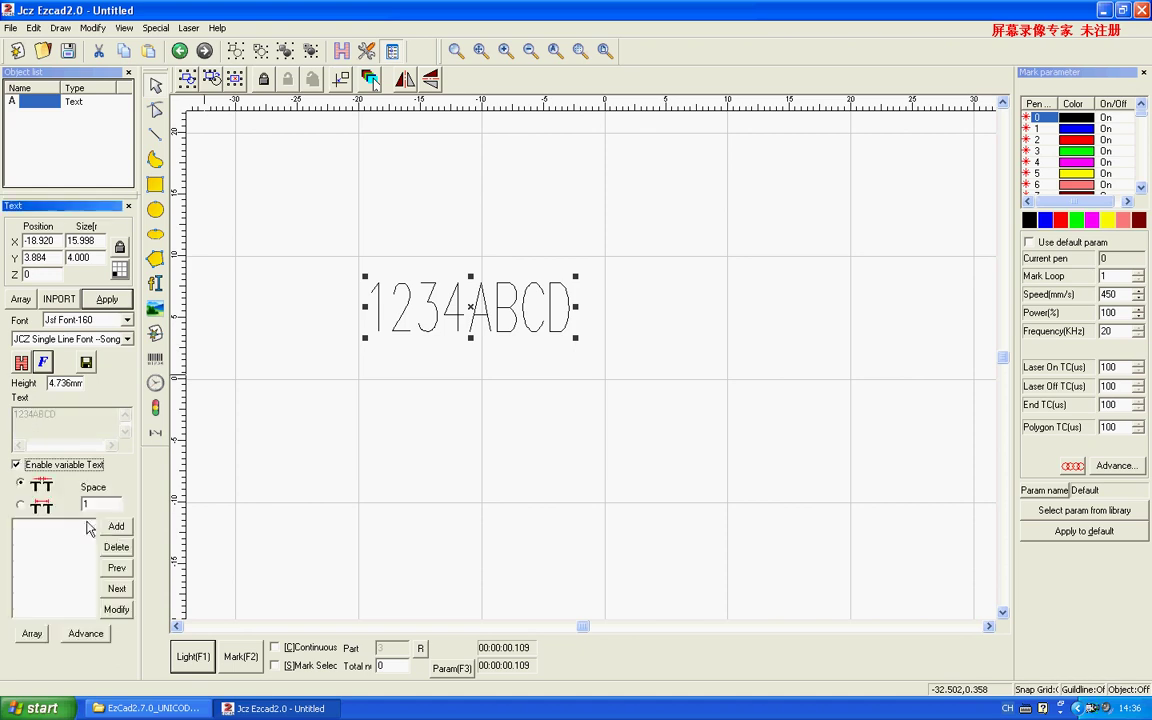
click(117, 530)
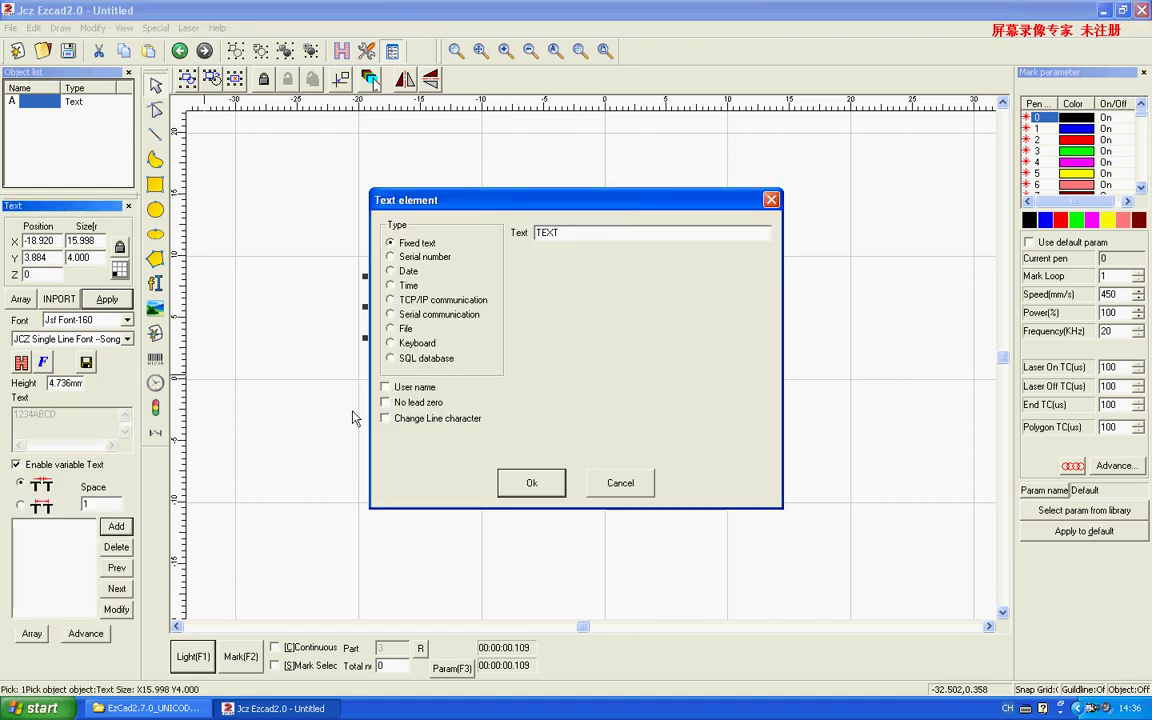
Step: Define the new text element as fixed text reading 1234
click(418, 258)
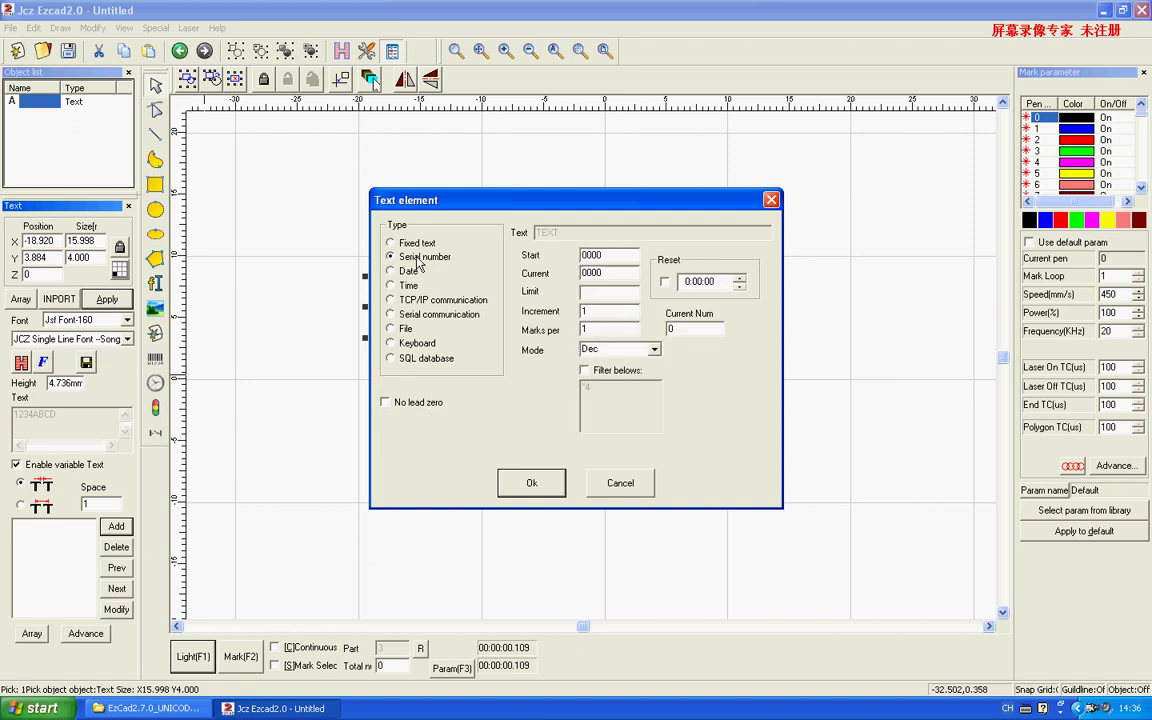
click(390, 242)
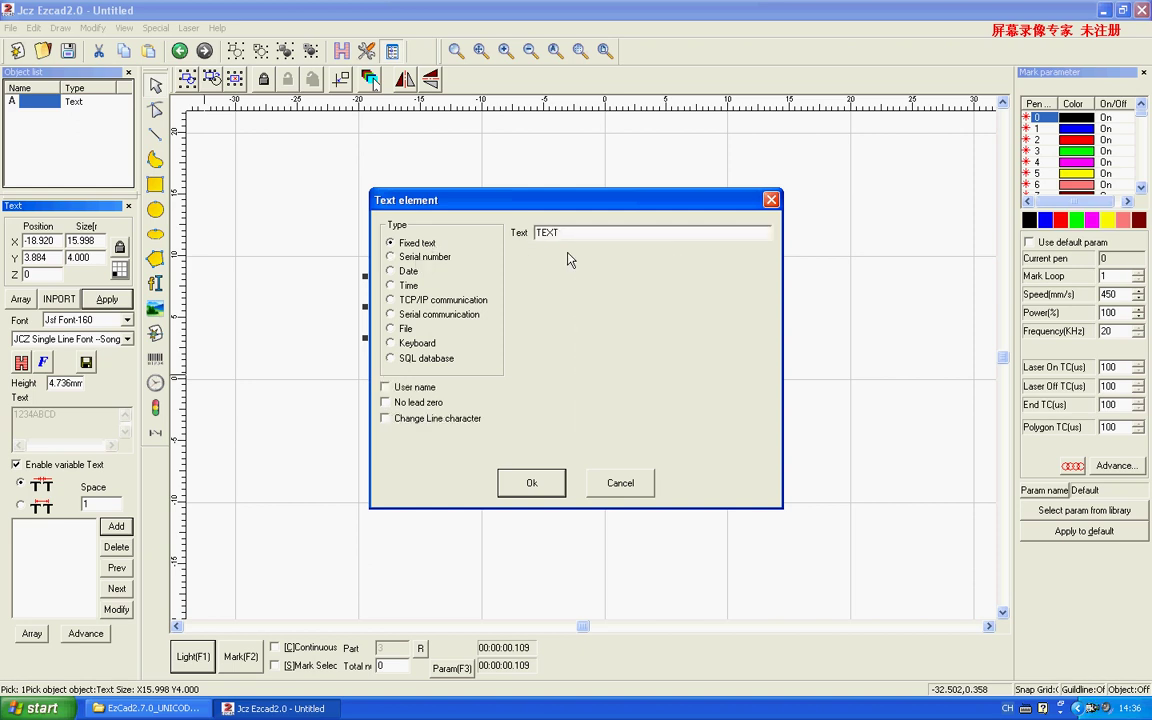
text(1234)
Step: Make the element a serial number with start and current values of 0001 and add it to the text
click(391, 257)
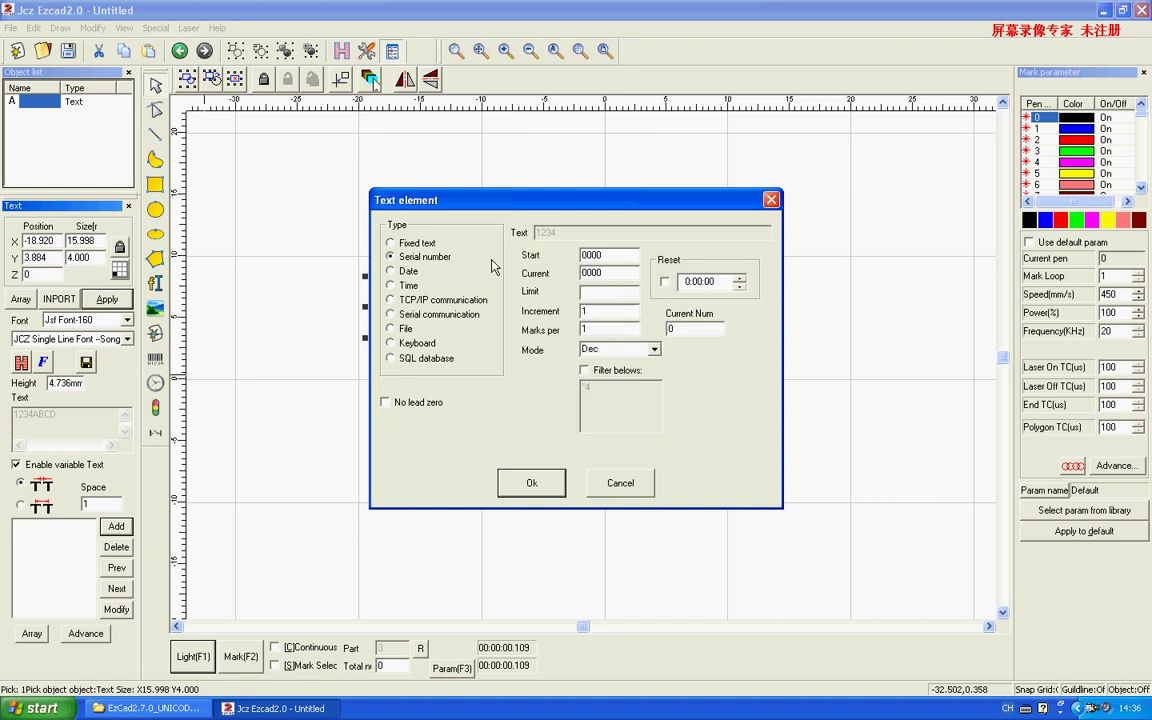
click(608, 256)
text(0001)
click(607, 274)
text(0001)
click(527, 483)
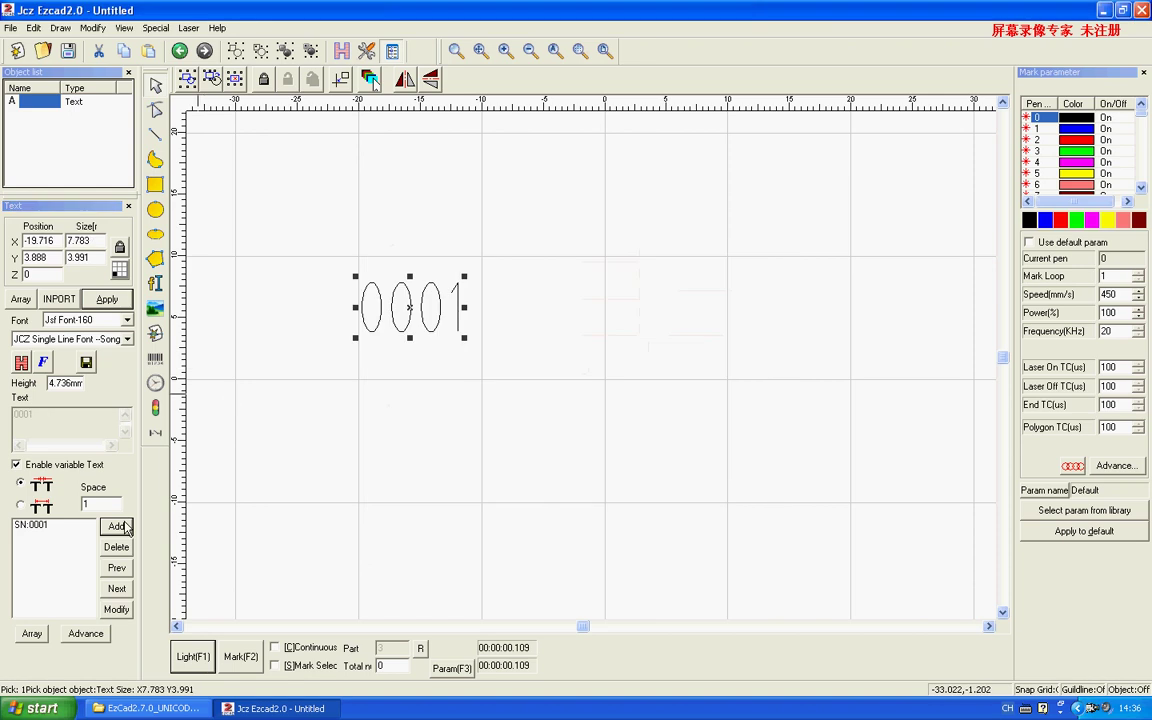
Step: Move the serial number text close to the origin and append a fixed text element reading 1234
drag(410, 307, 589, 359)
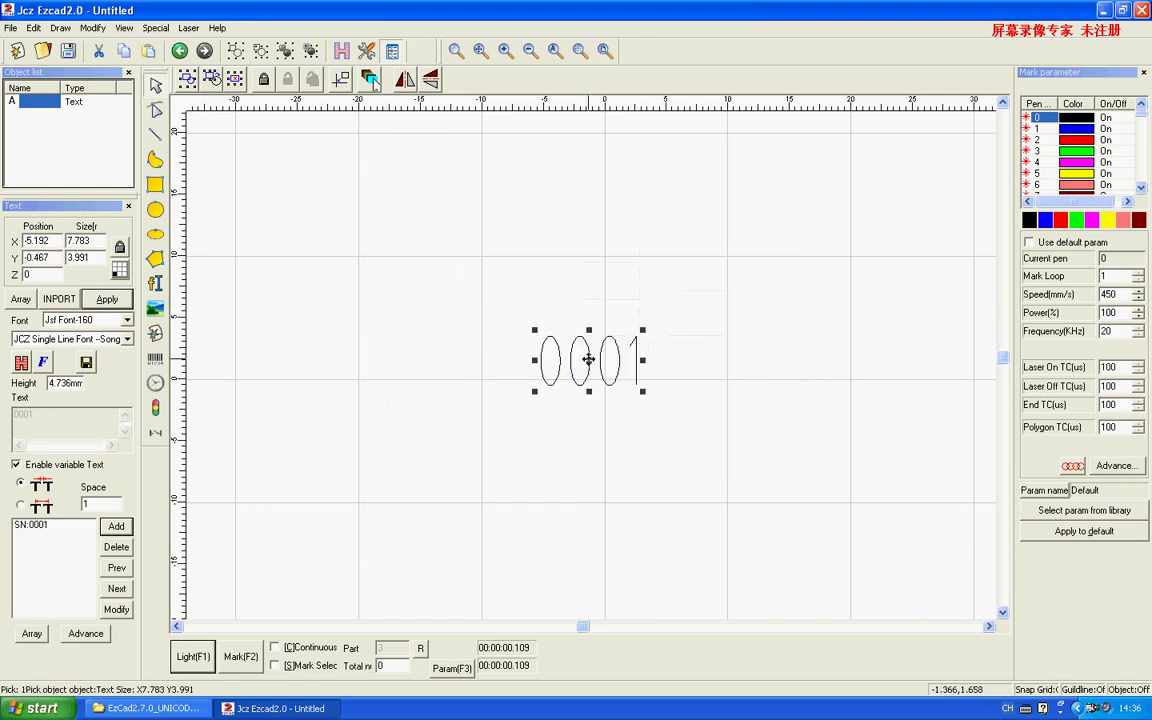
click(116, 527)
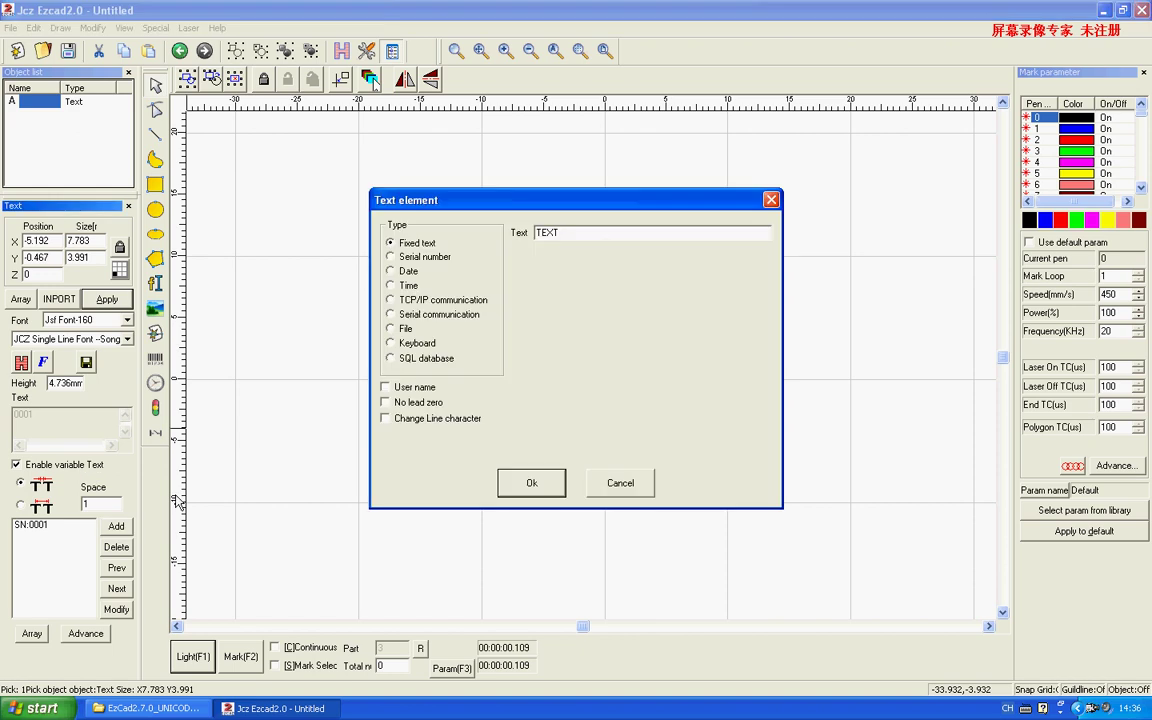
key(Tab)
text(12)
click(513, 480)
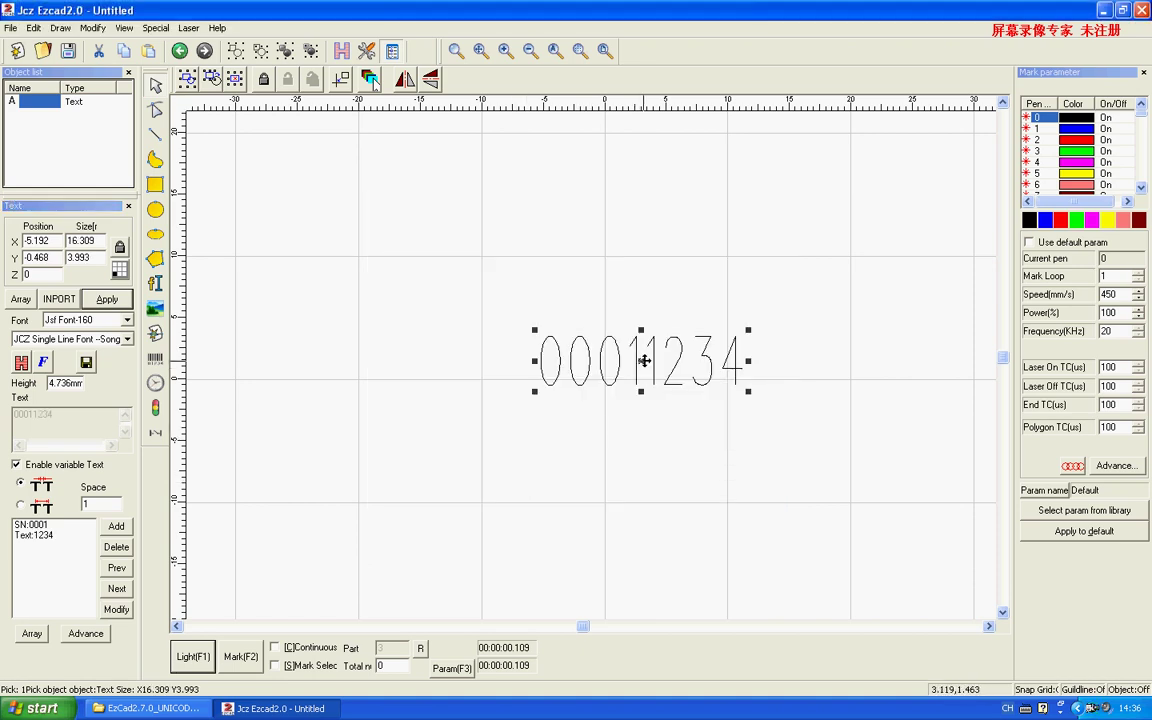
Step: Centre the combined text on the origin and run marking several times to advance its serial number
drag(645, 360, 649, 380)
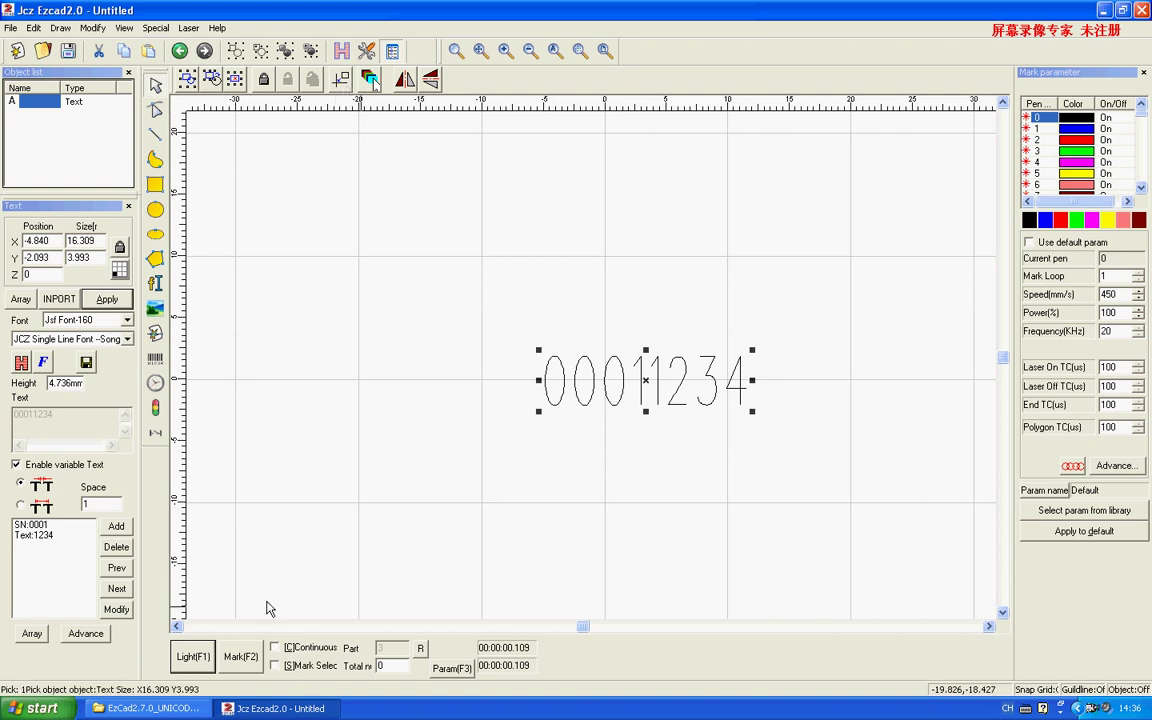
click(344, 81)
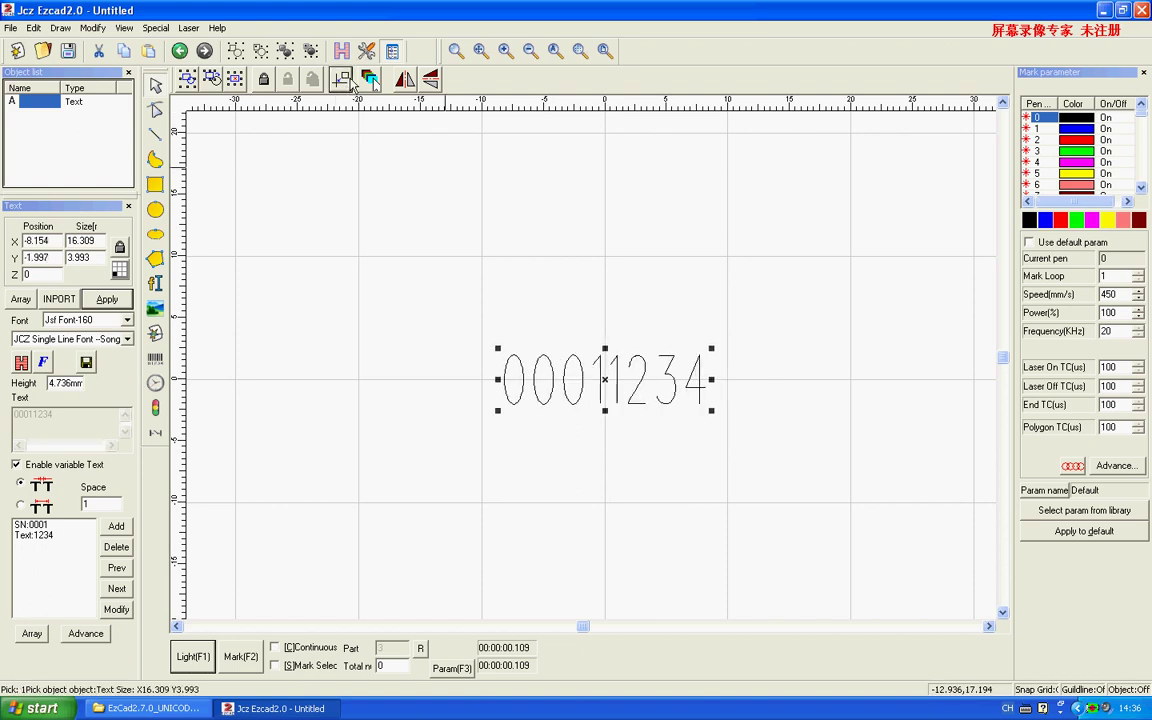
click(246, 662)
click(246, 662)
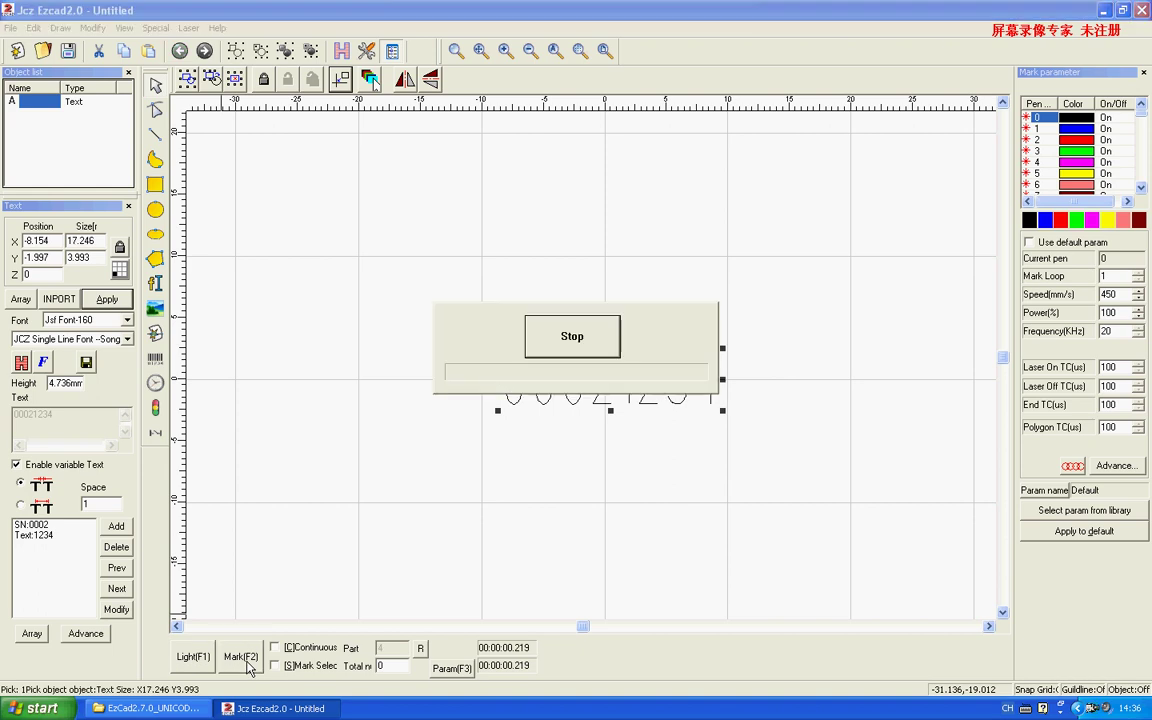
click(247, 662)
click(248, 652)
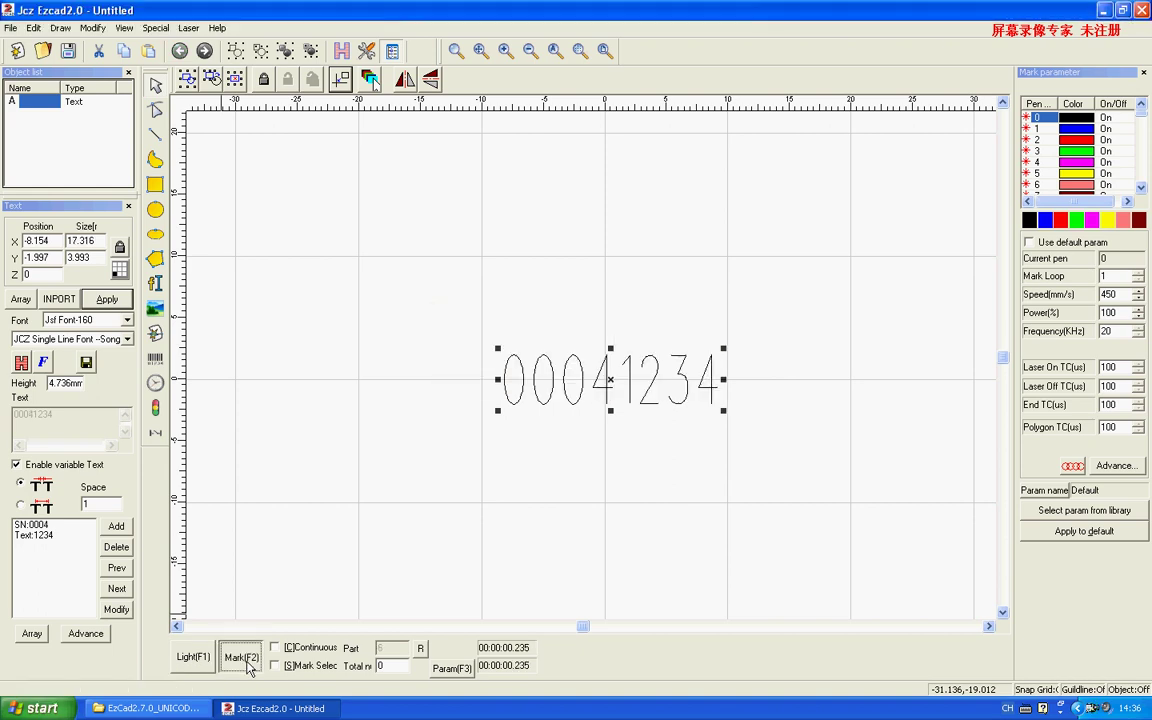
Step: Reorder the text elements so the fixed 1234 element comes before the serial number
click(38, 525)
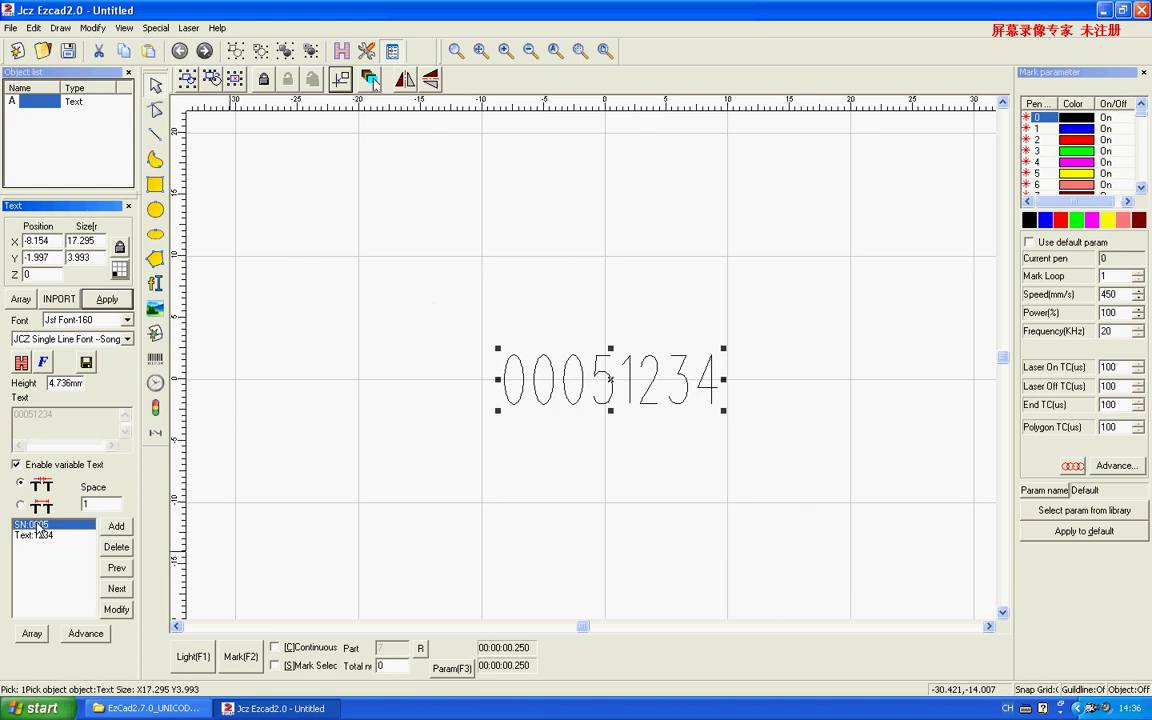
click(38, 535)
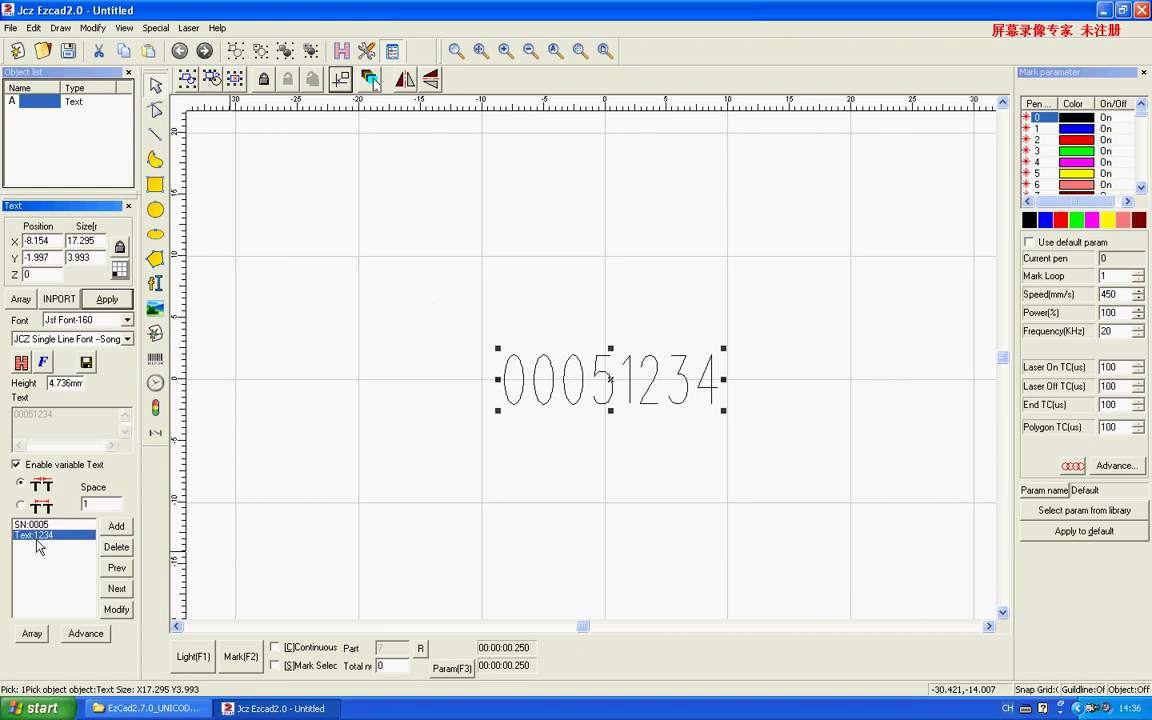
click(120, 569)
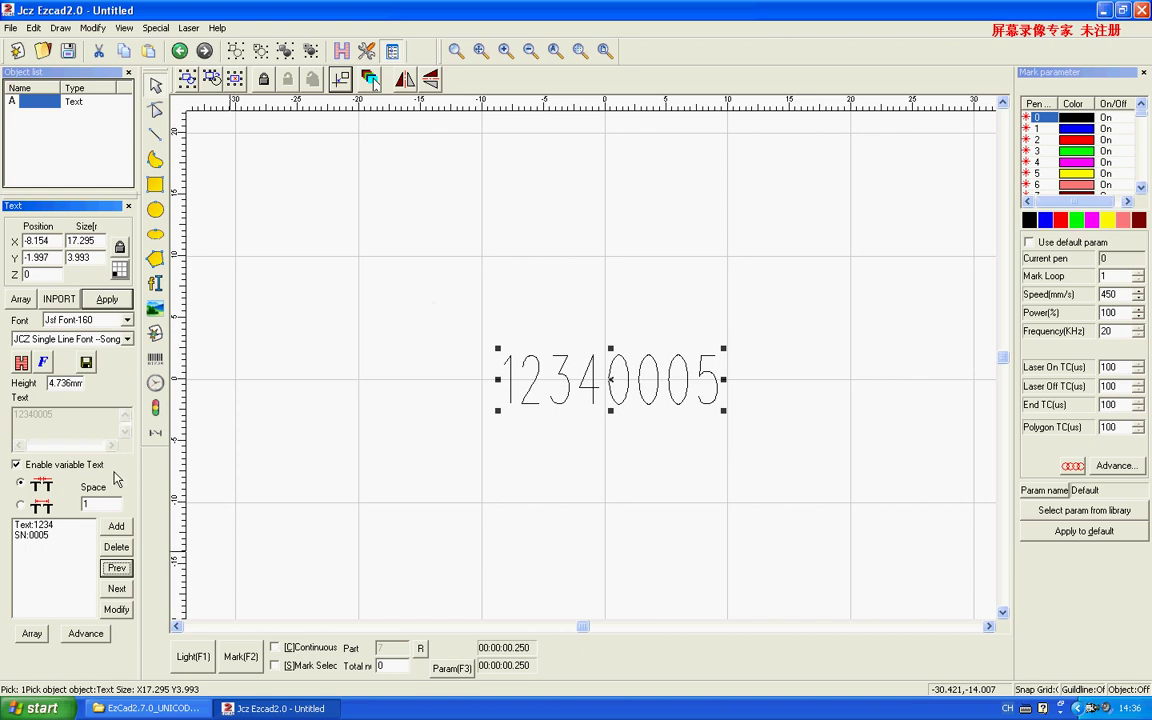
Step: Mark the reordered text five times to advance its serial number, and delete the text object
click(243, 658)
click(243, 658)
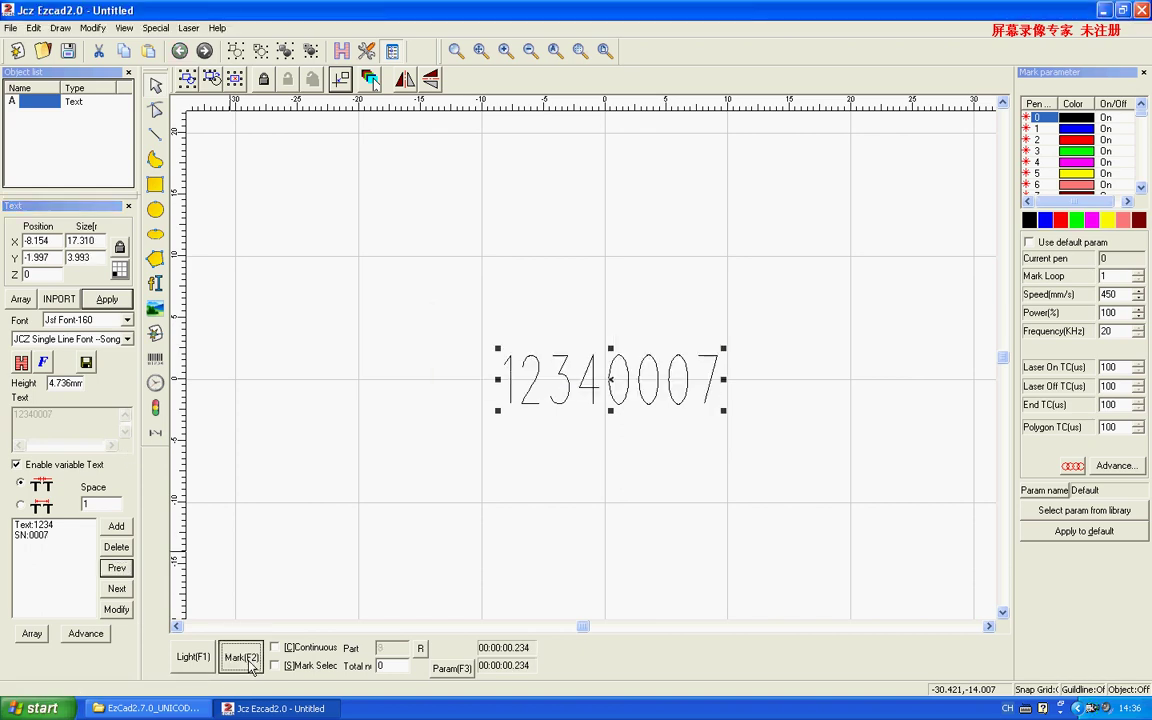
click(249, 662)
click(249, 662)
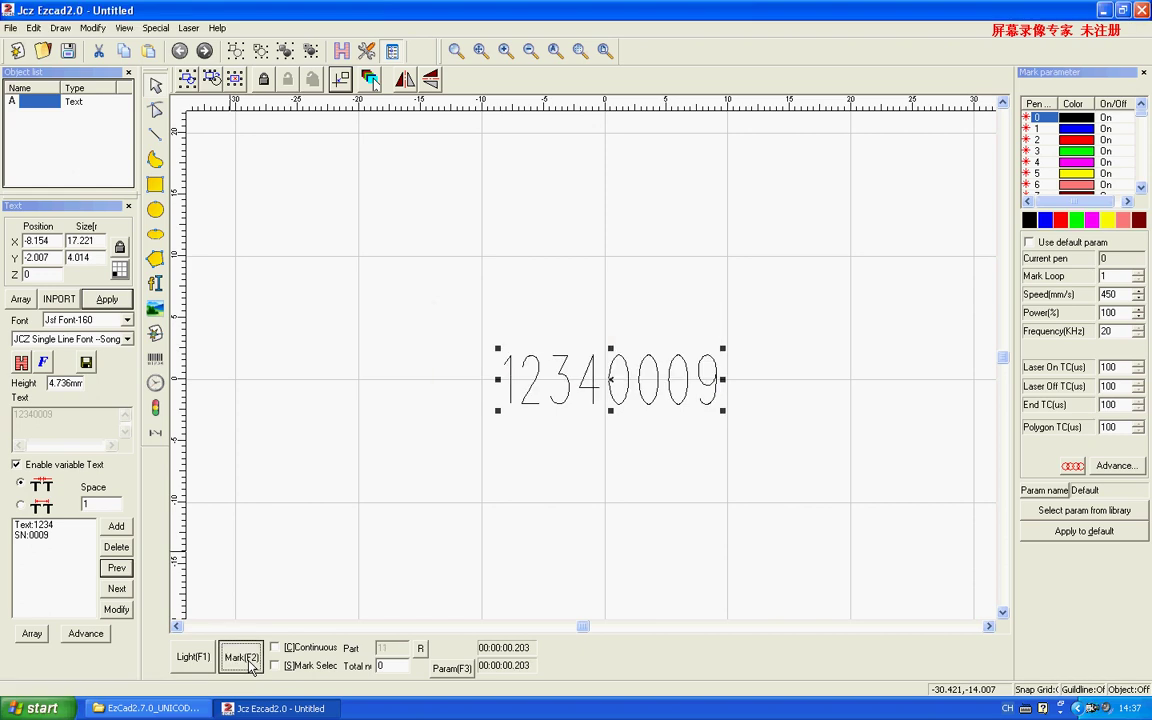
click(243, 658)
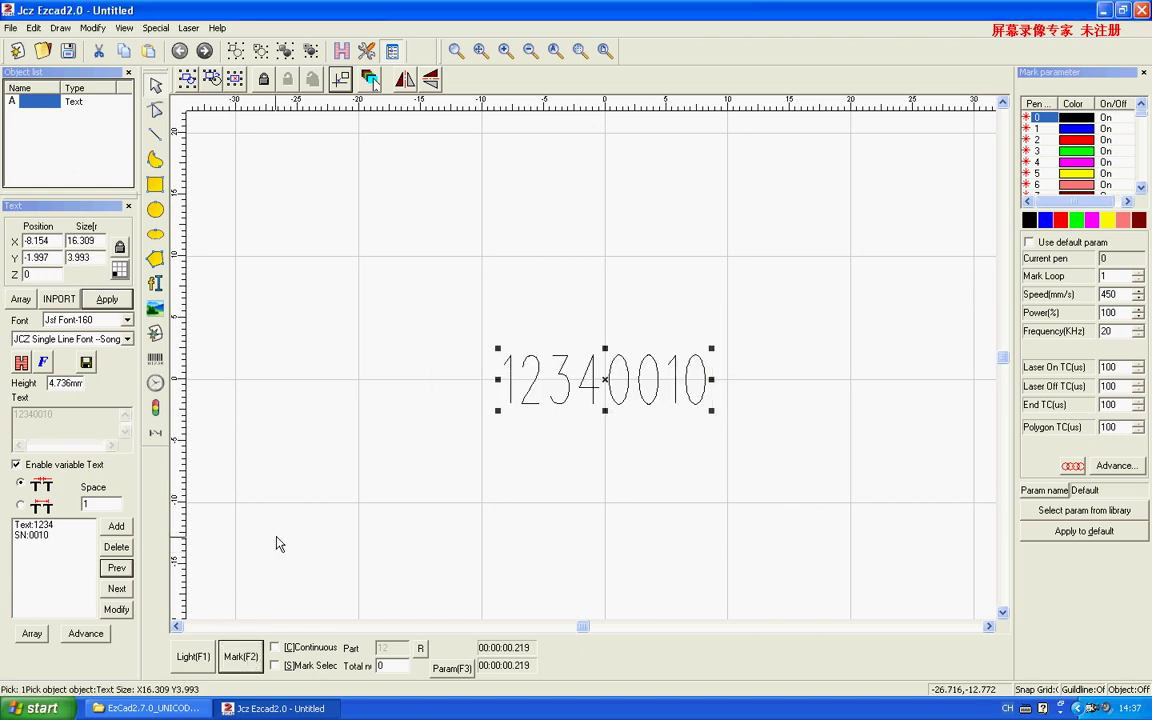
key(Delete)
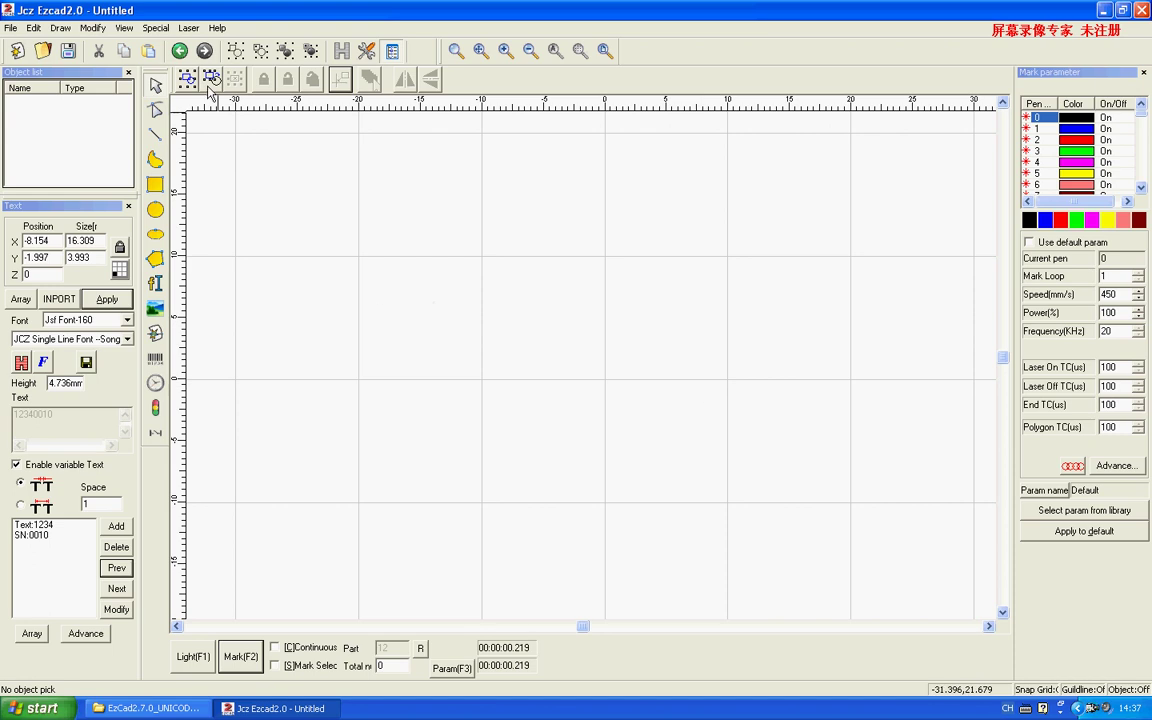
Step: Draw a rectangle about 19.6 by 14.3 mm above and left of the origin, and delete it
click(155, 185)
drag(266, 190, 508, 365)
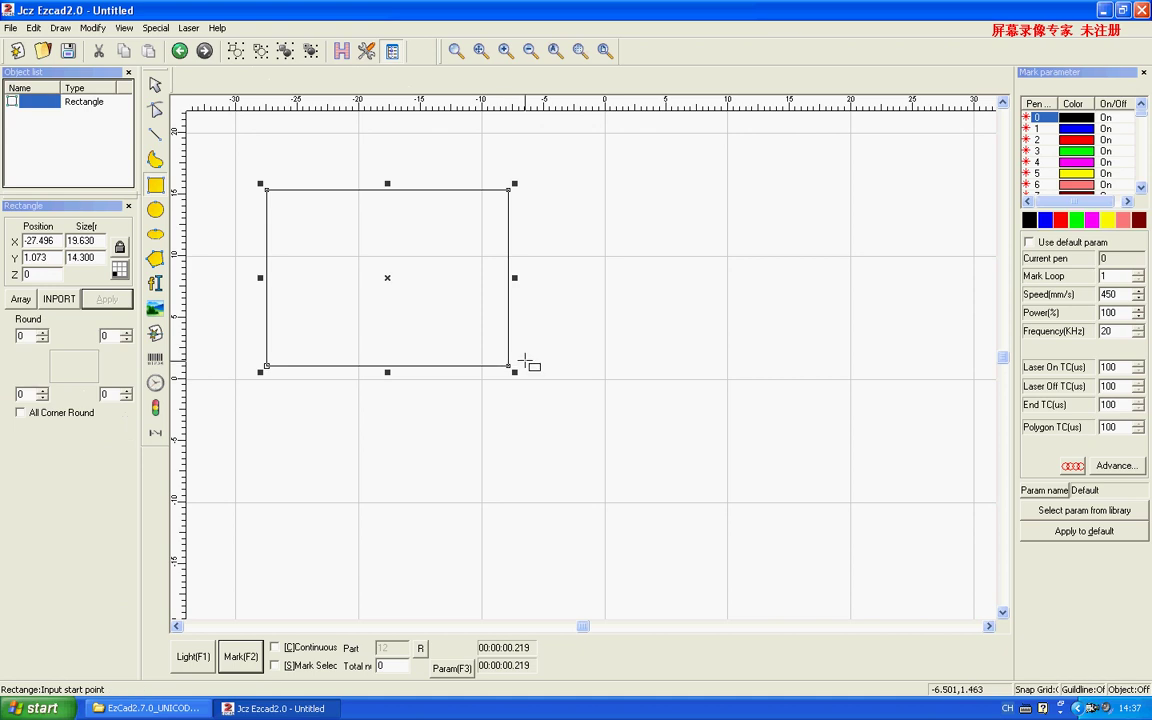
key(Delete)
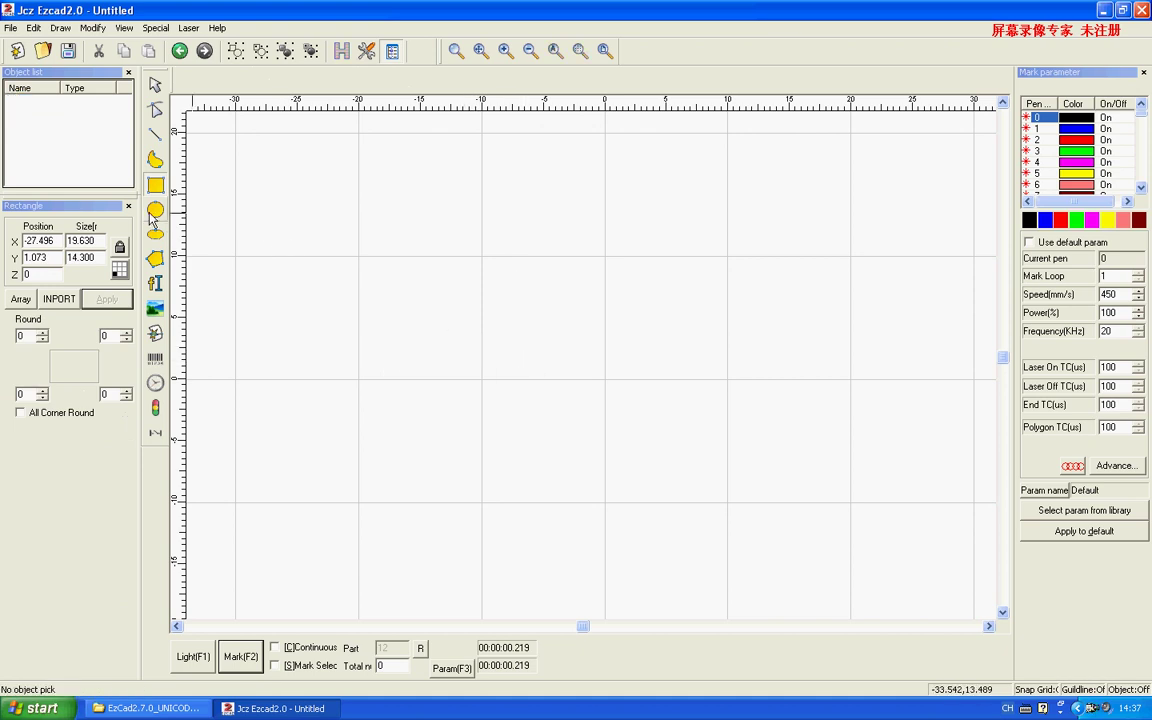
Step: Draw a circle about 23.9 mm in diameter, centre it on the origin and delete it
click(155, 210)
drag(314, 227, 452, 296)
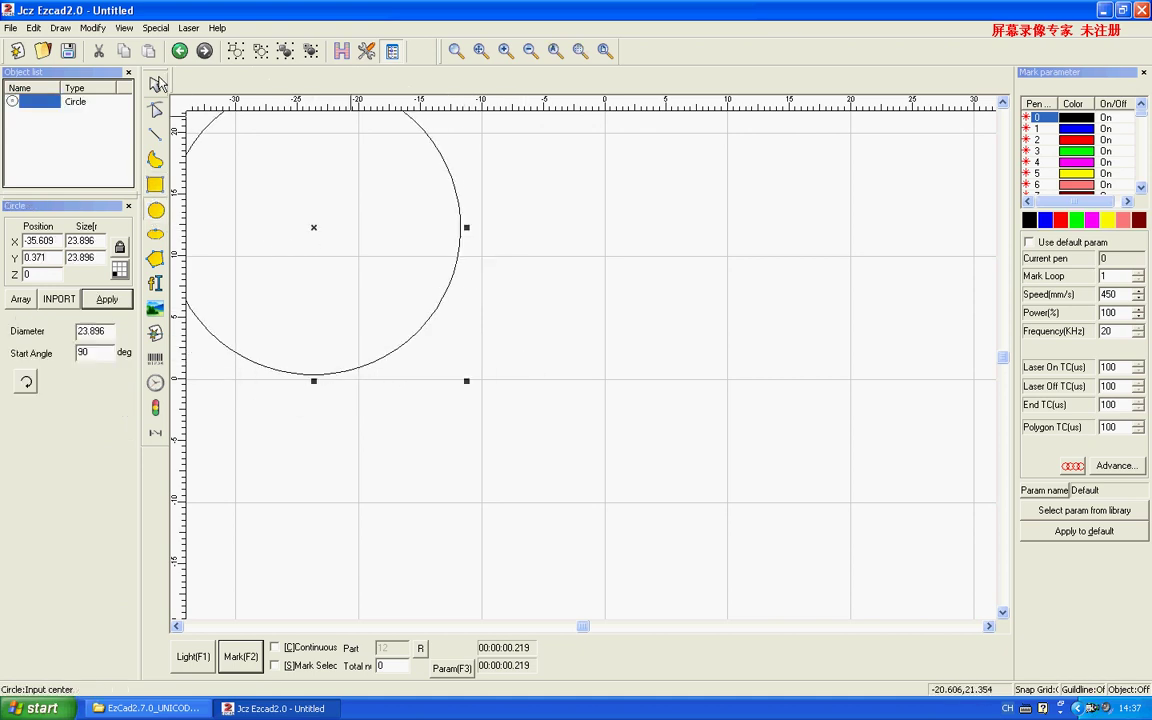
click(157, 84)
click(340, 79)
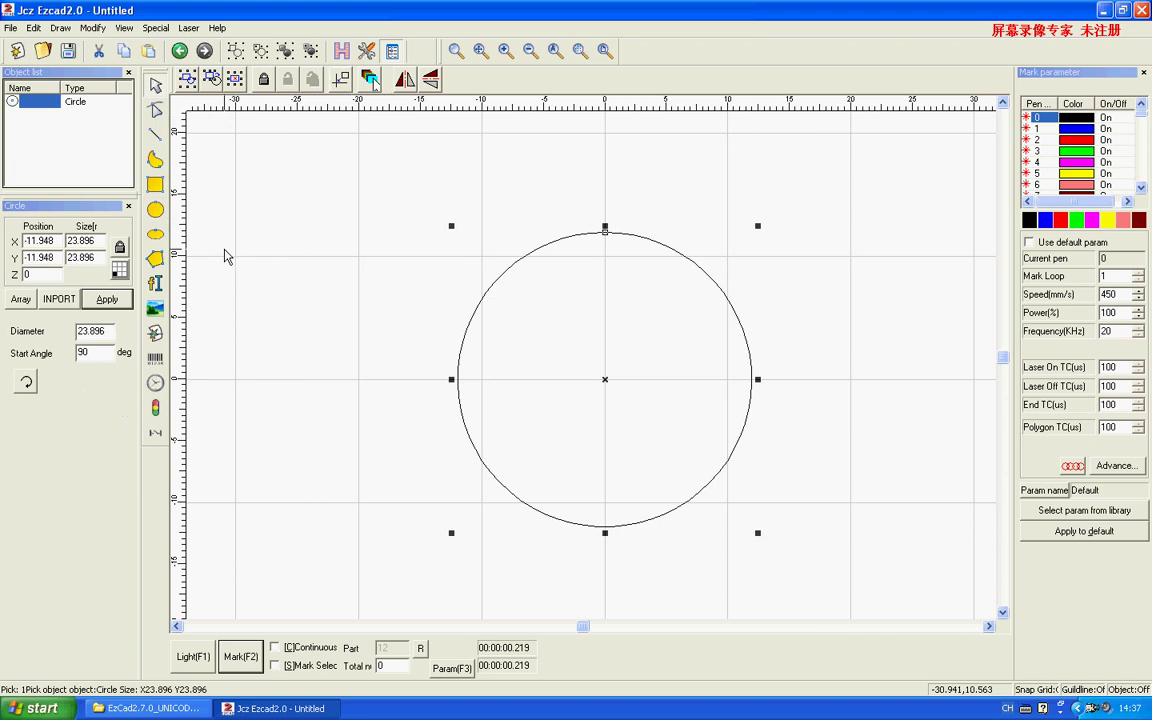
key(Delete)
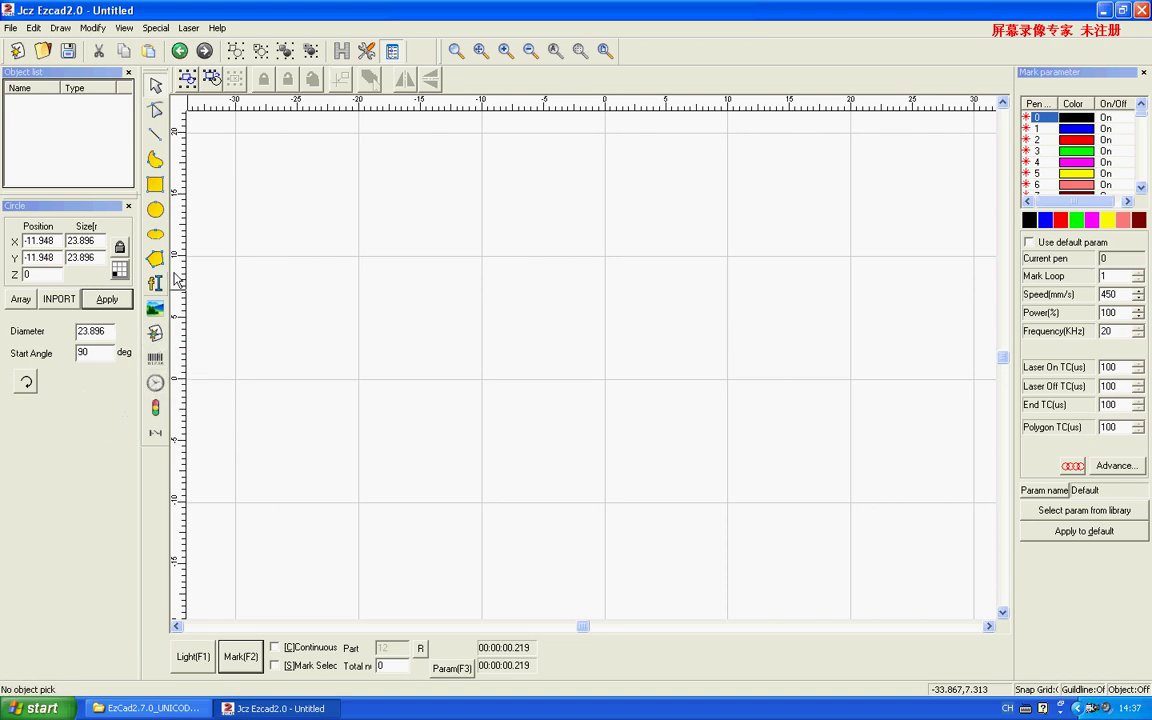
Step: Place a new TEXT object in the workspace and centre it on the origin
click(14, 29)
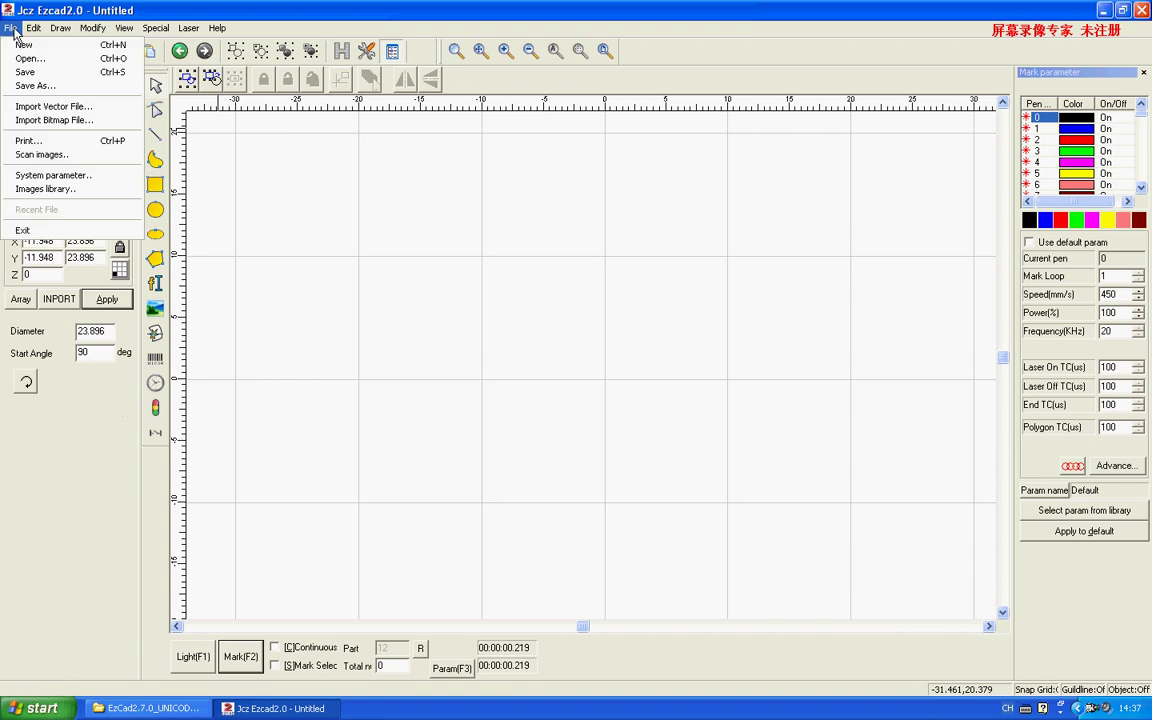
click(310, 277)
click(155, 283)
click(329, 337)
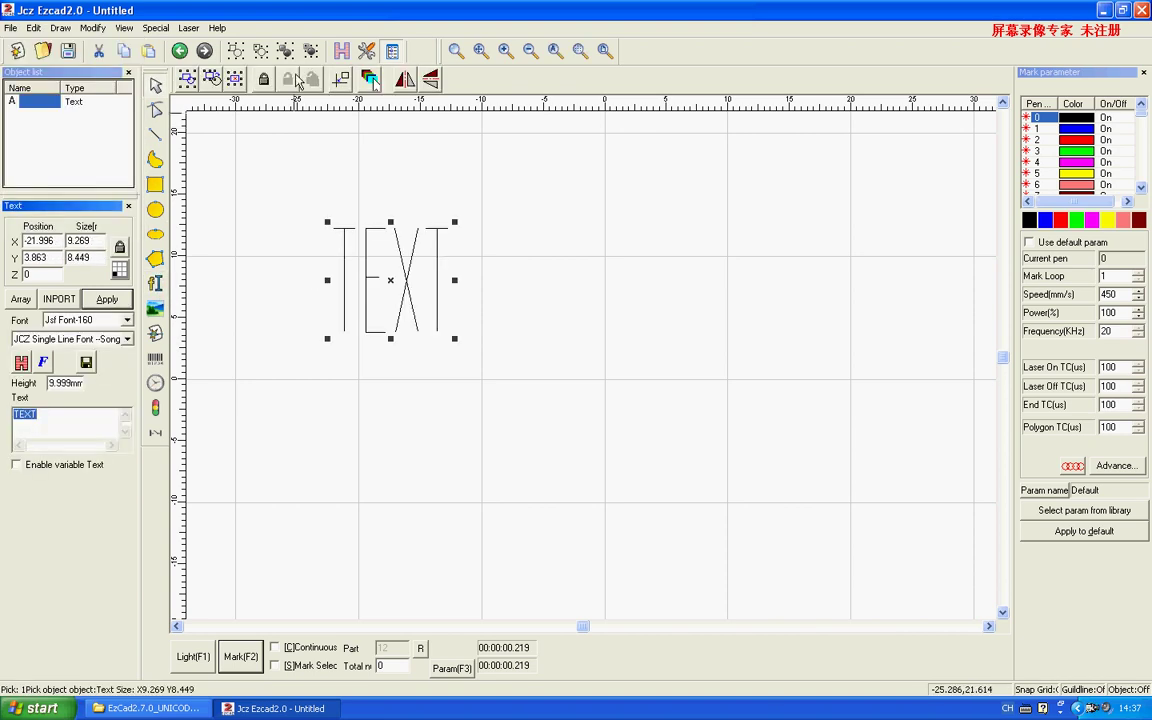
click(340, 79)
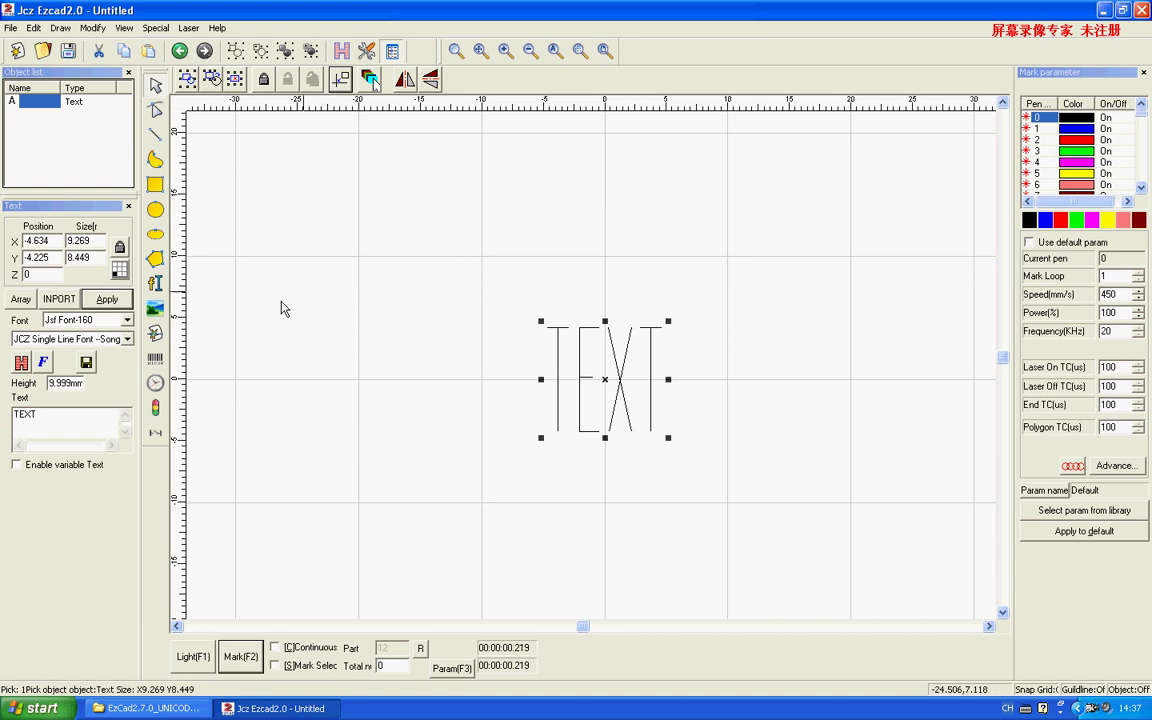
Step: Change the text content to 123456 and recentre the object on the origin
drag(36, 414, 9, 418)
text(1)
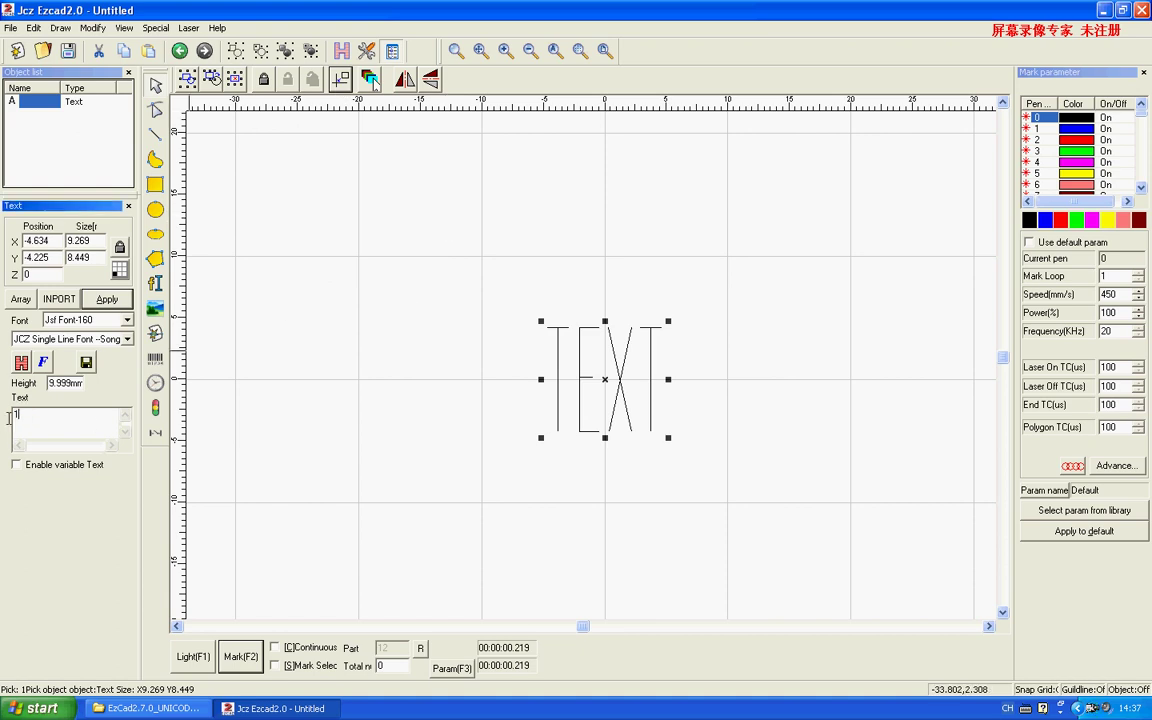
text(23456)
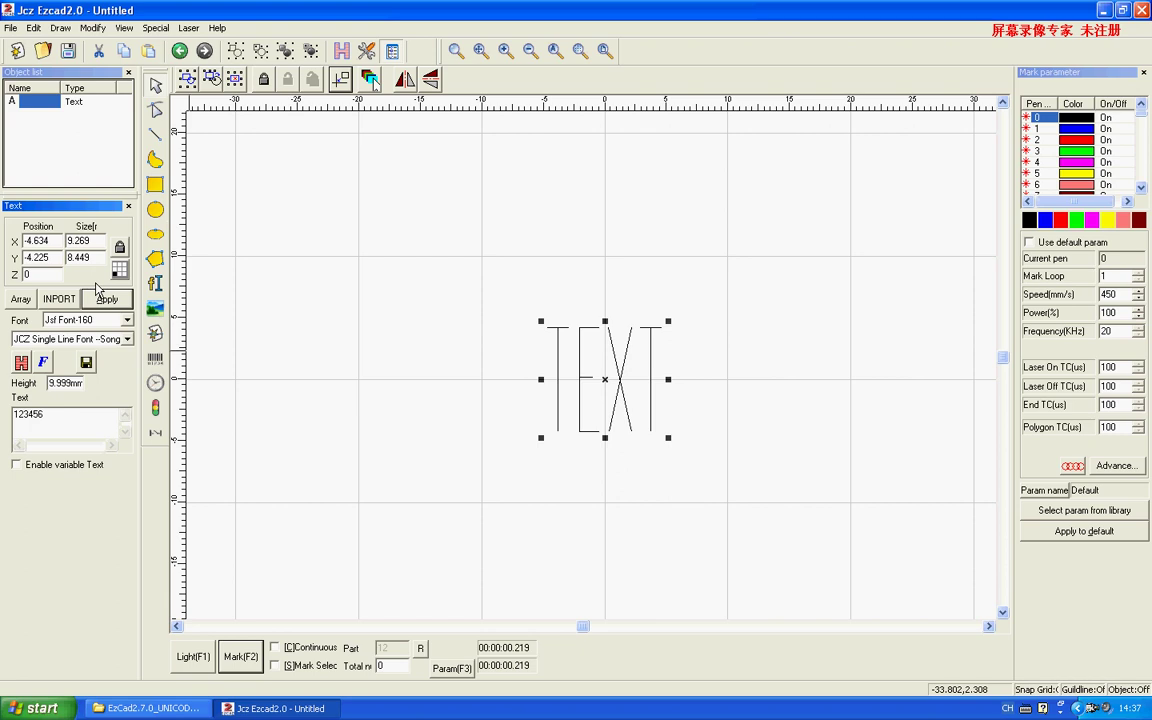
click(106, 299)
click(340, 79)
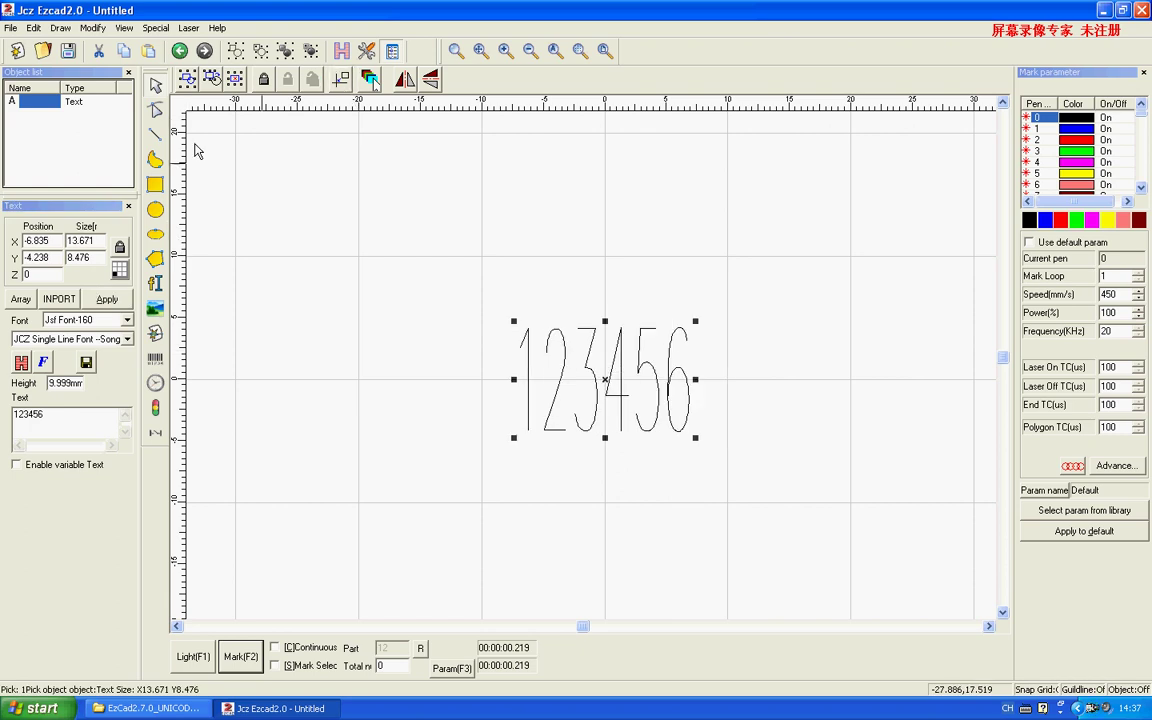
Step: Save the drawing to the Desktop as an EzCad file named Untitled, and close the program
click(33, 28)
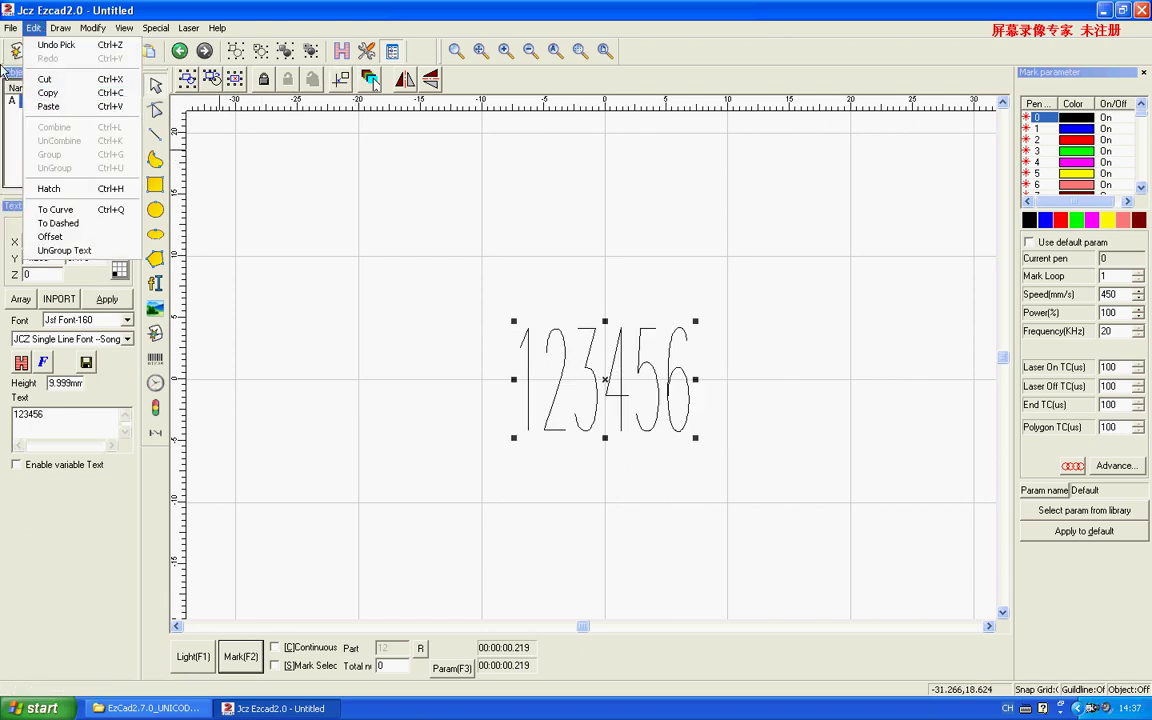
click(27, 86)
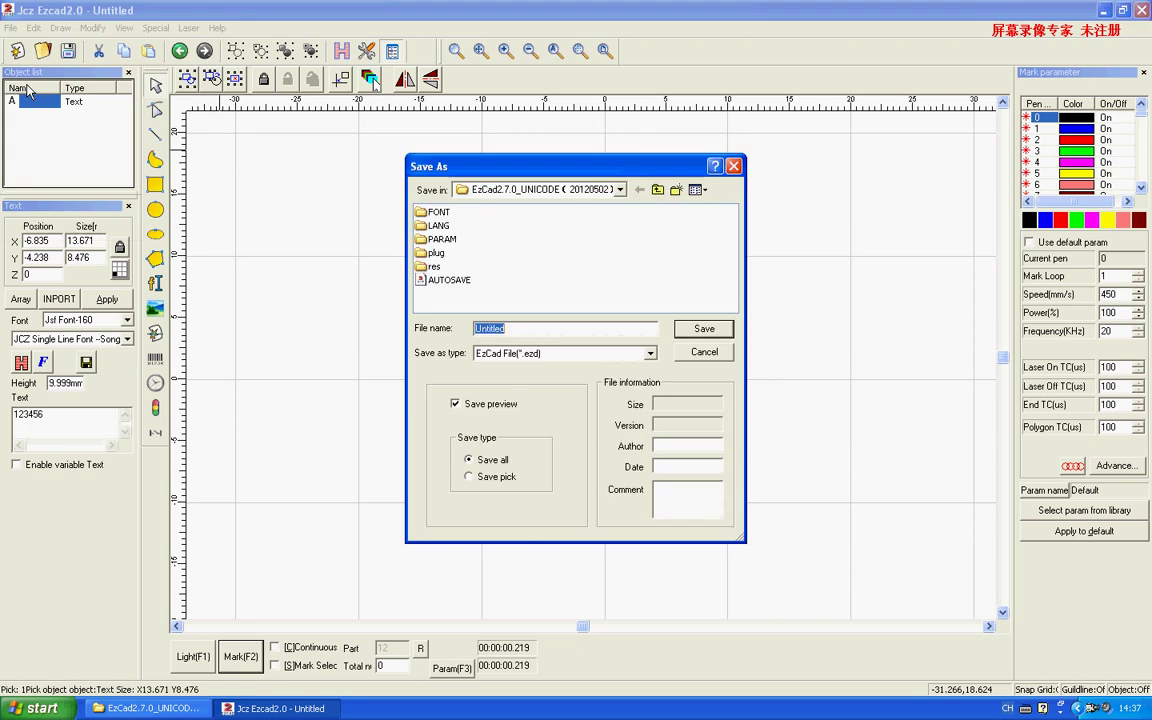
click(620, 190)
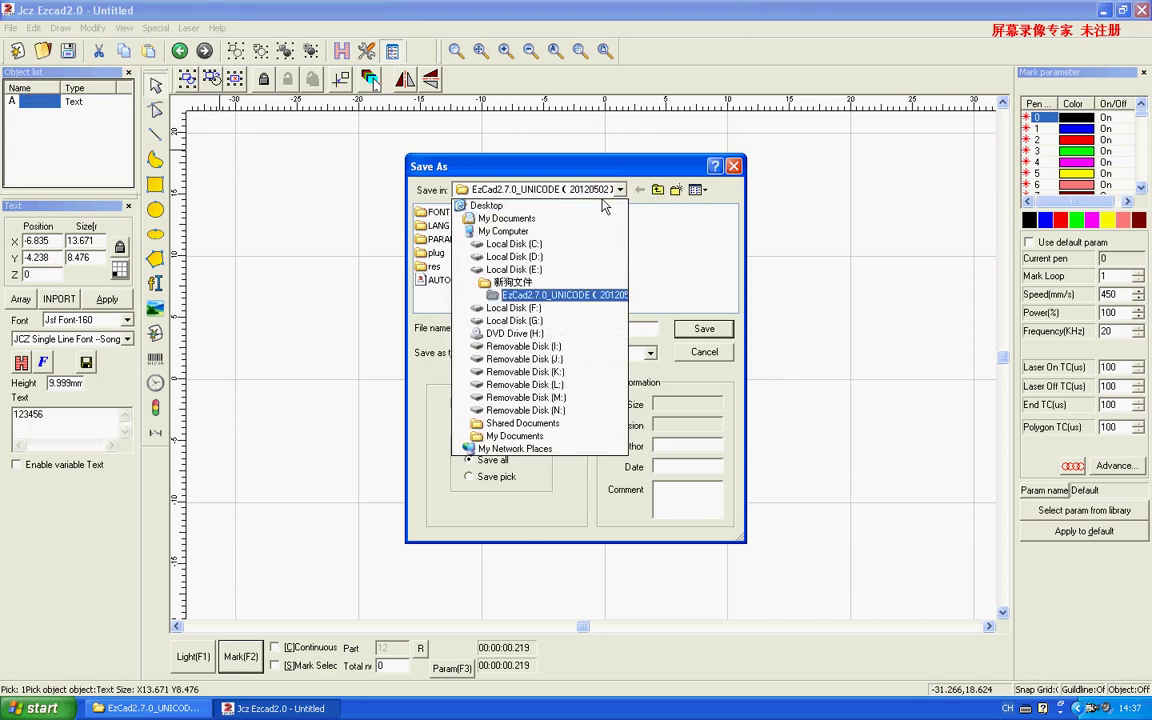
click(485, 199)
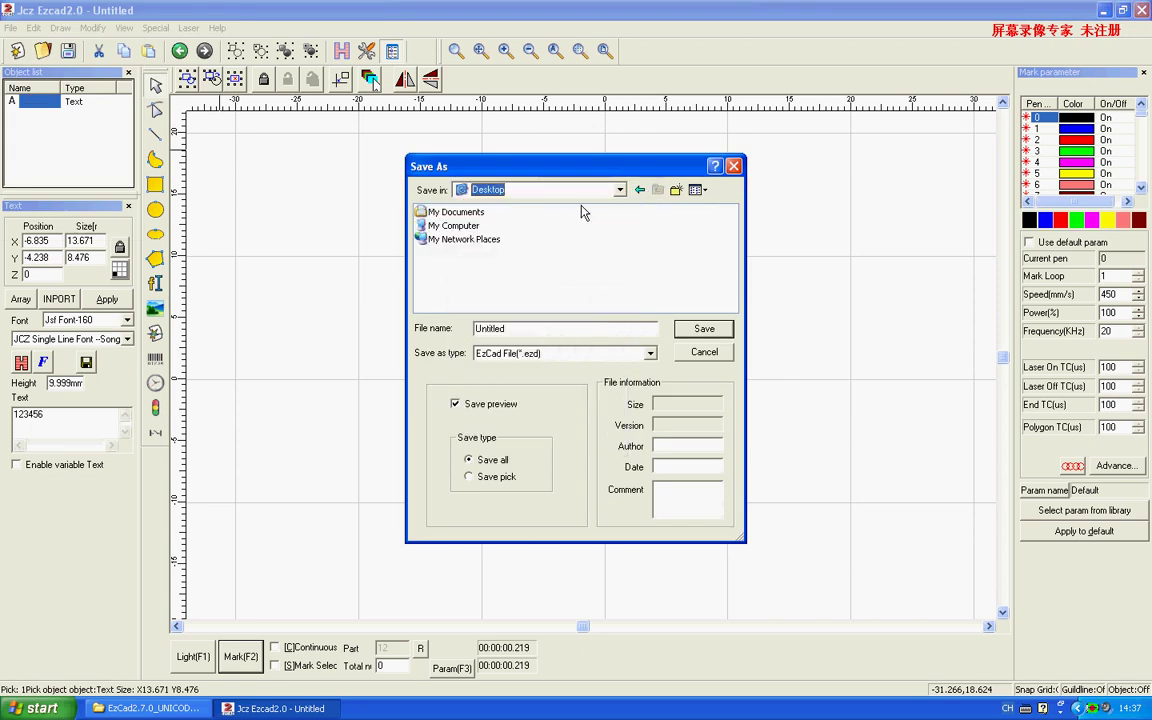
click(700, 330)
click(1139, 10)
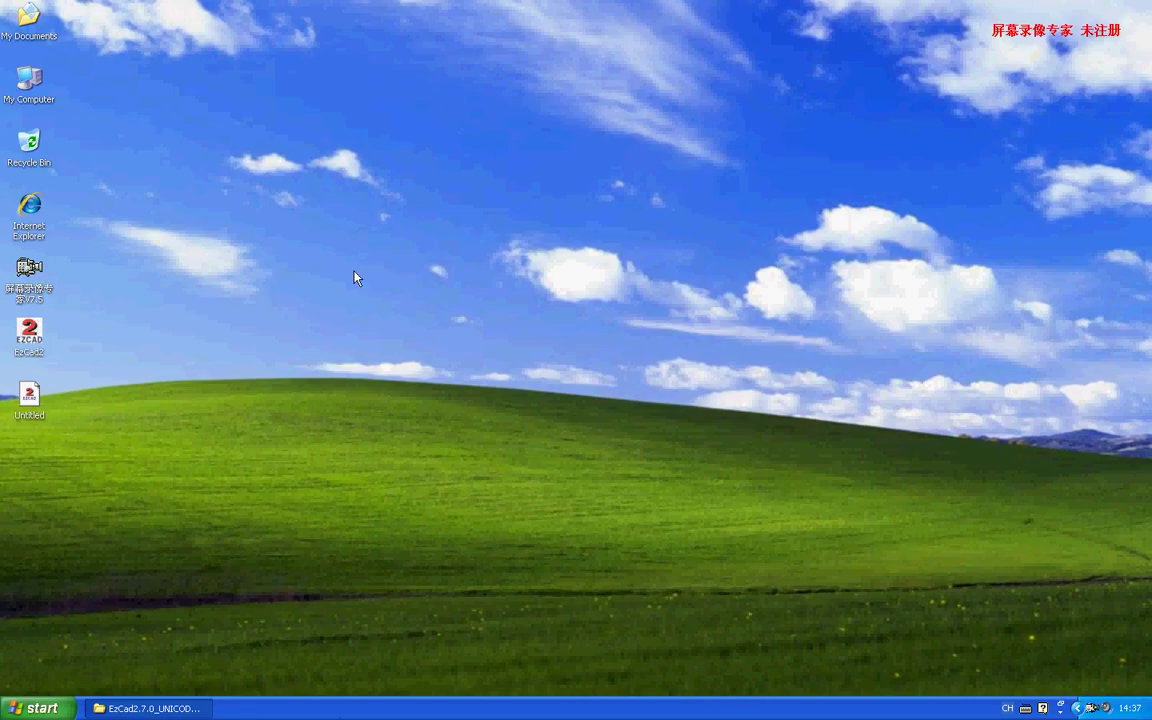
Step: Reopen the saved Untitled file from the desktop and mark its text three times
click(38, 408)
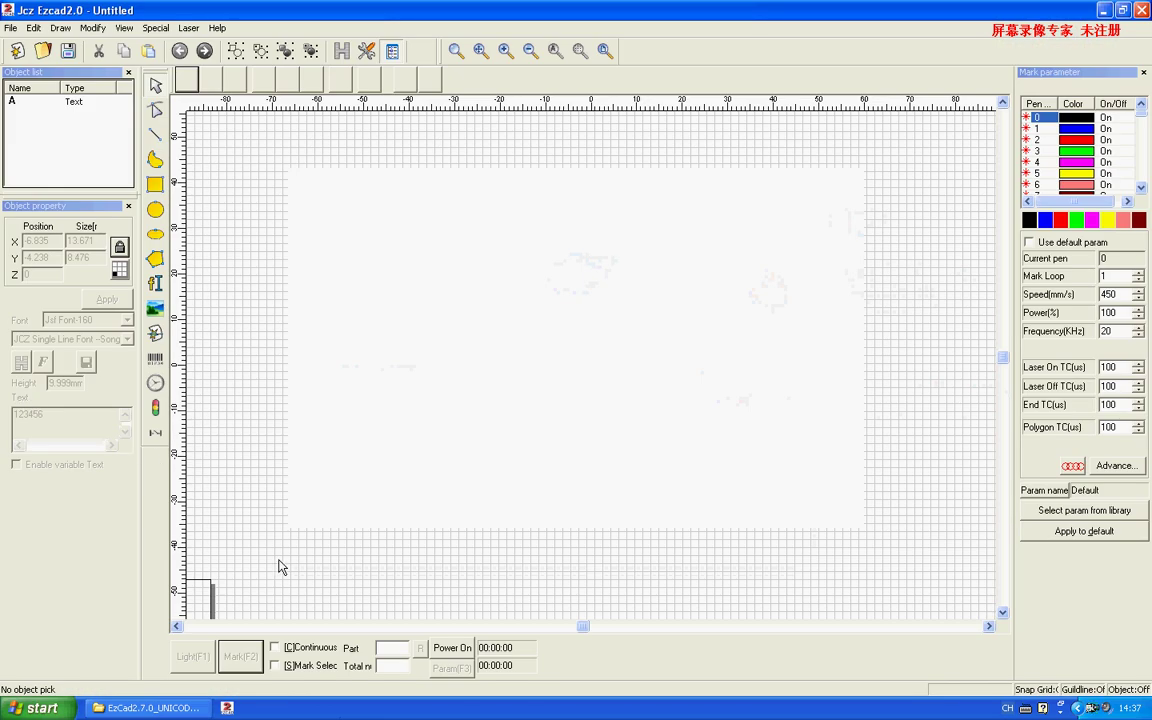
click(252, 662)
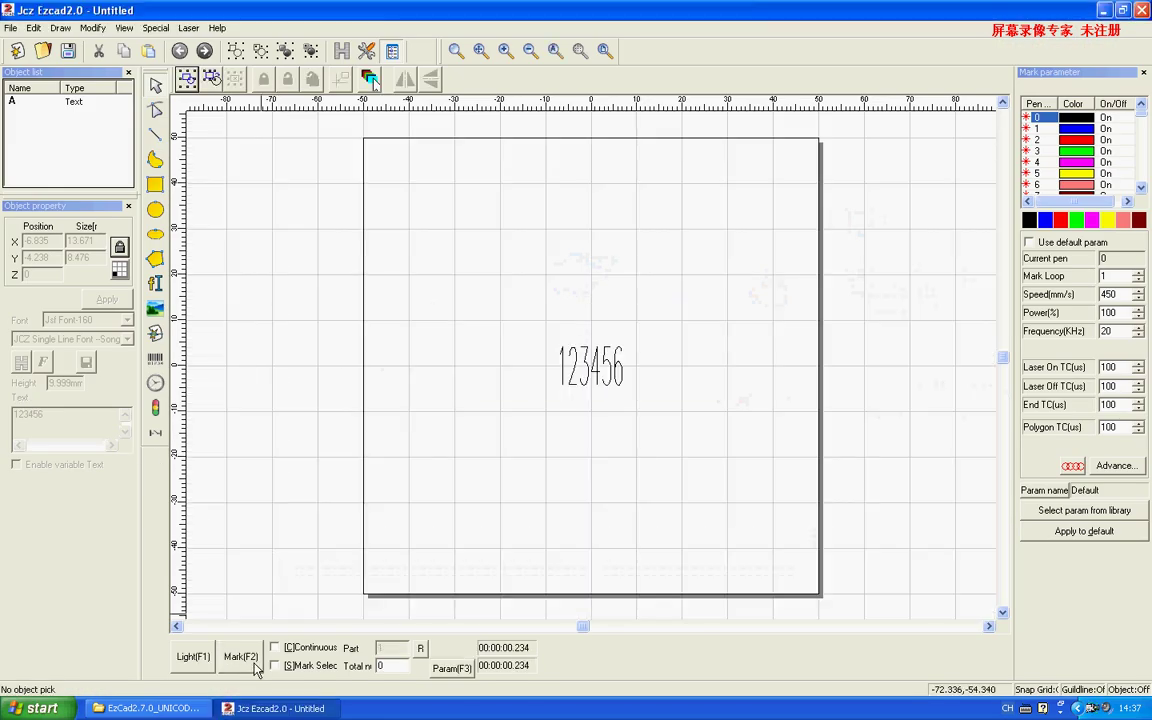
click(254, 664)
click(256, 657)
Step: Open the RotateTextMark function for the 123456 text and enable External Axis1 in its configuration parameters
click(578, 372)
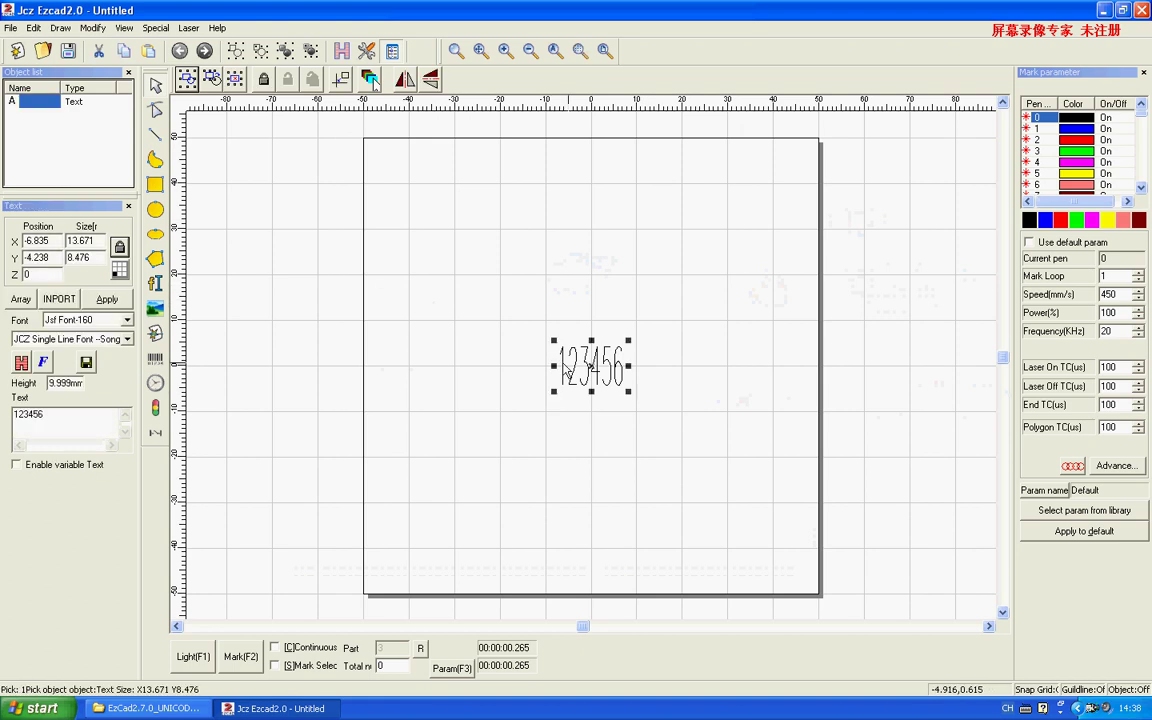
click(187, 28)
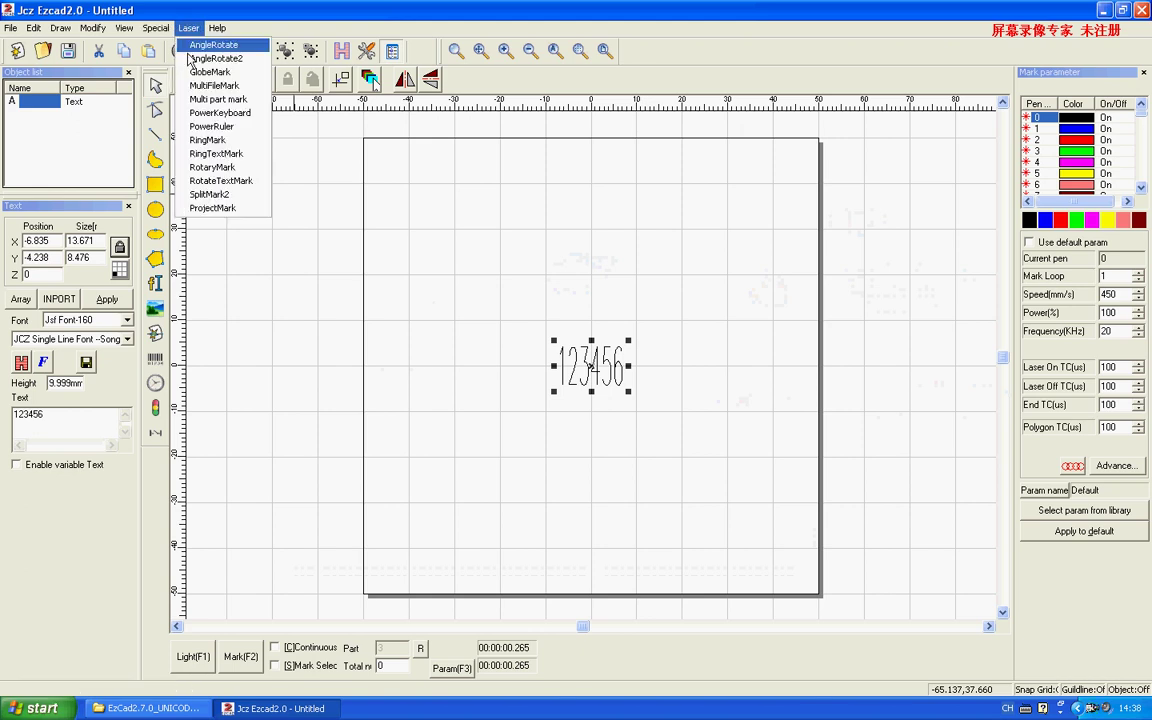
click(207, 181)
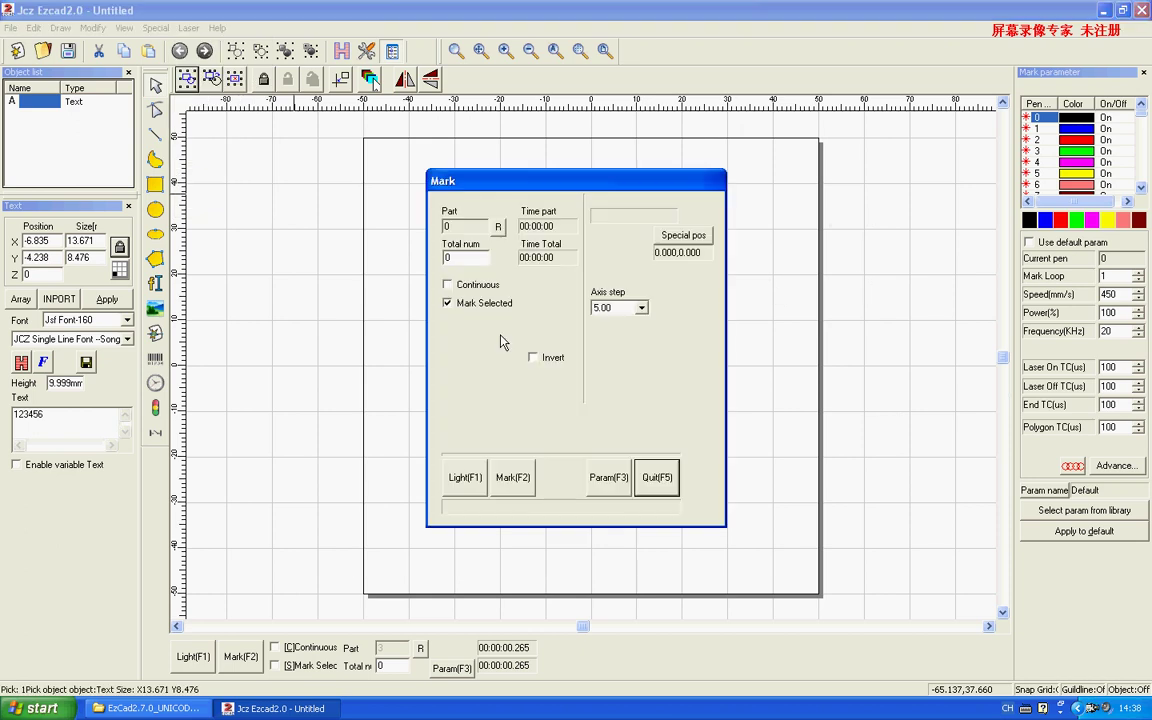
key(F3)
click(443, 243)
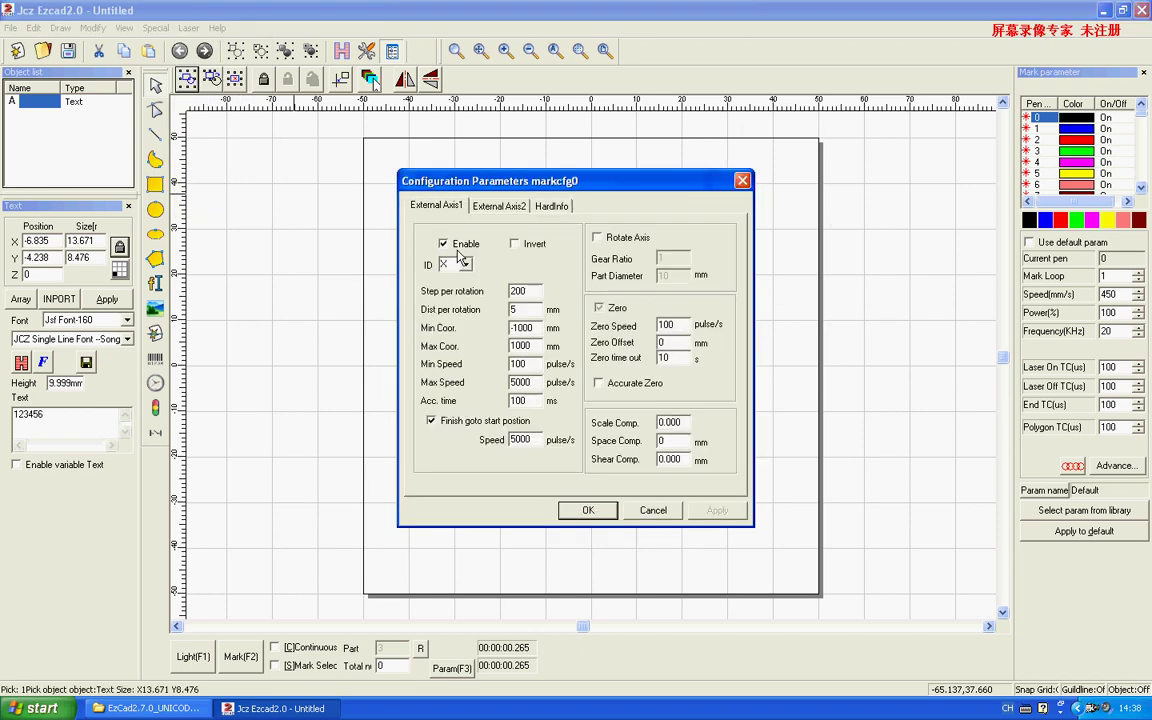
Step: Configure External Axis1 as a rotate axis with ID Y and 12800 steps per rotation, and quit the marking dialog
click(455, 264)
click(448, 287)
double_click(520, 290)
text(12800)
click(597, 237)
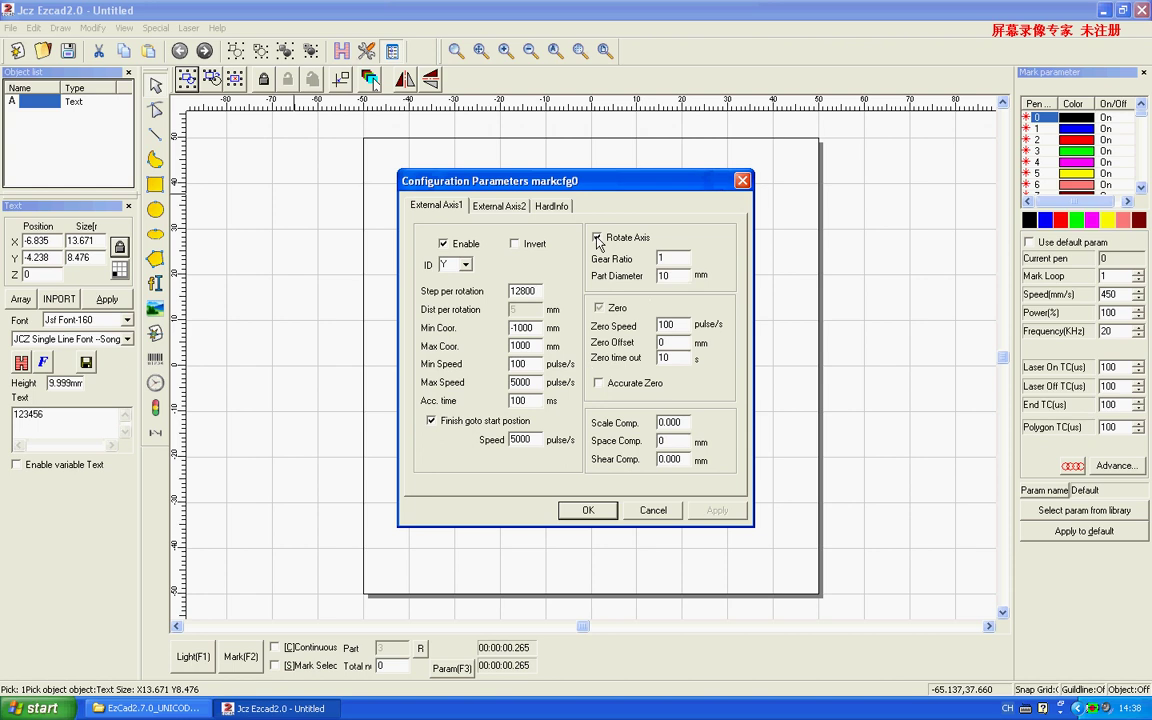
click(588, 511)
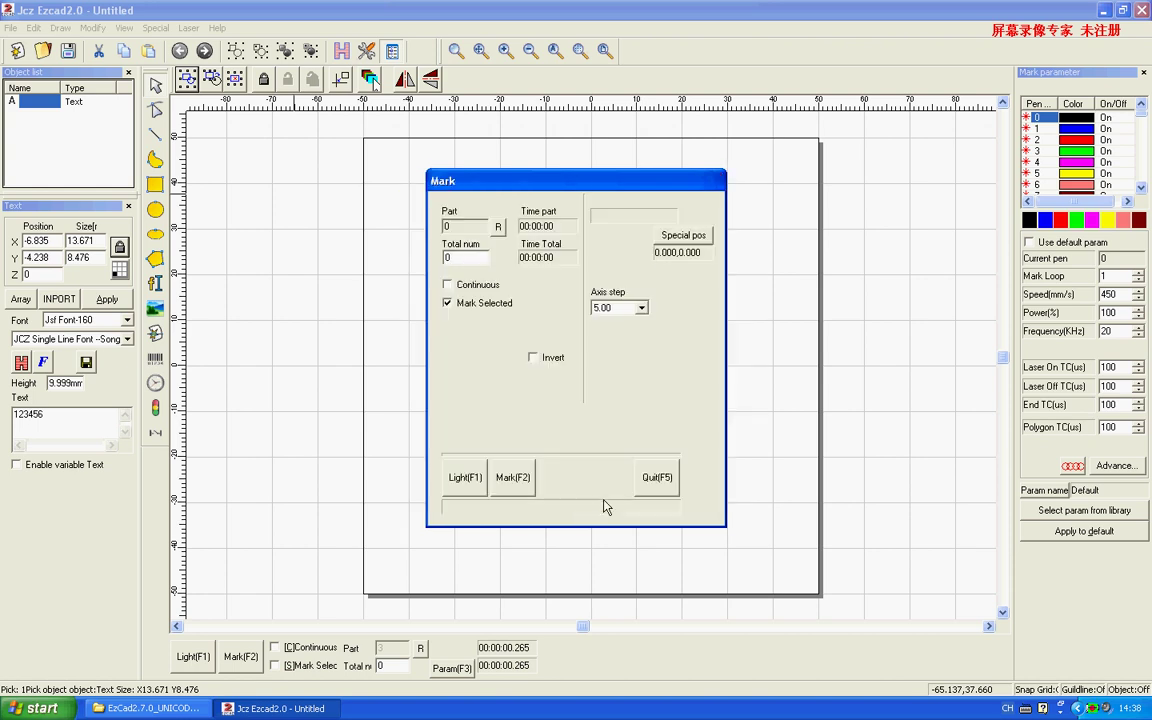
click(652, 478)
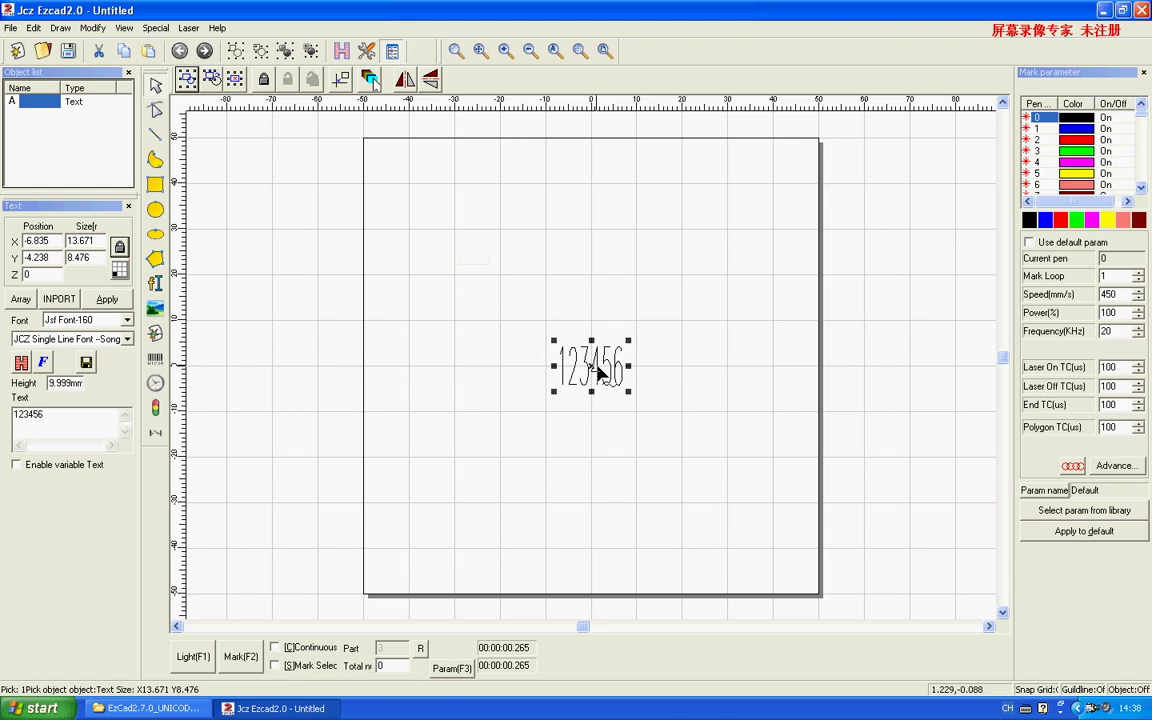
Step: Rotate the 123456 text 90° clockwise and narrow it to about 4.74 mm wide, centred on the origin
key(ctrl+z)
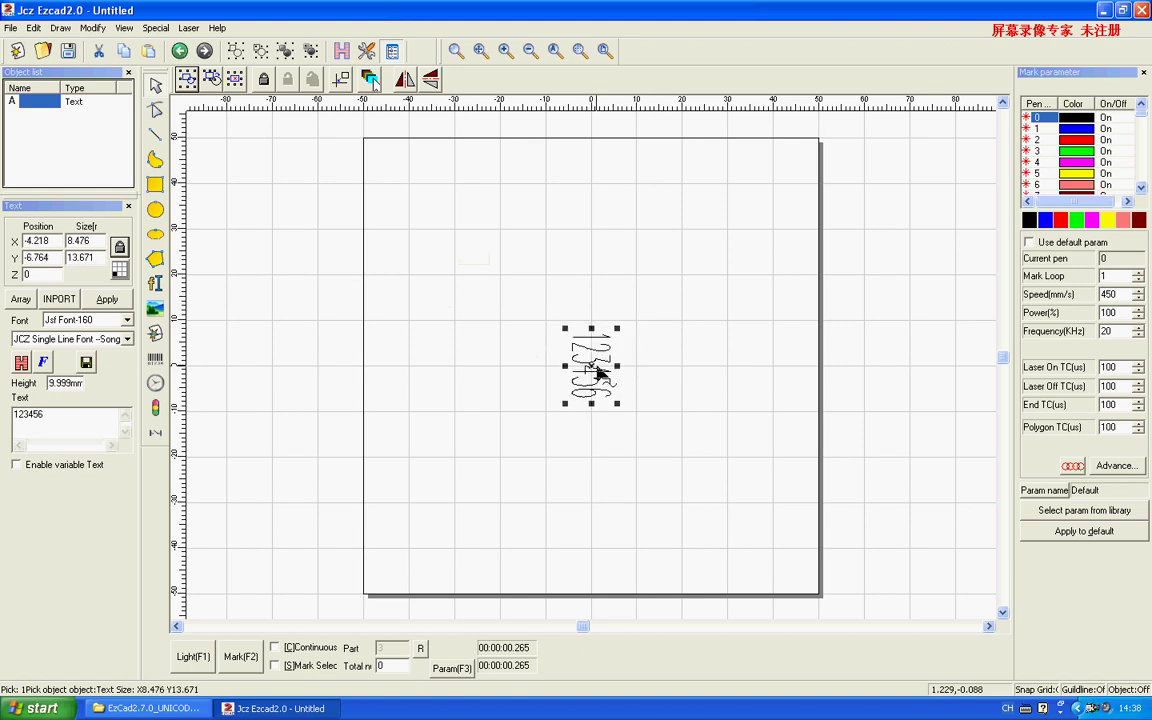
drag(617, 367, 593, 330)
click(592, 348)
click(340, 79)
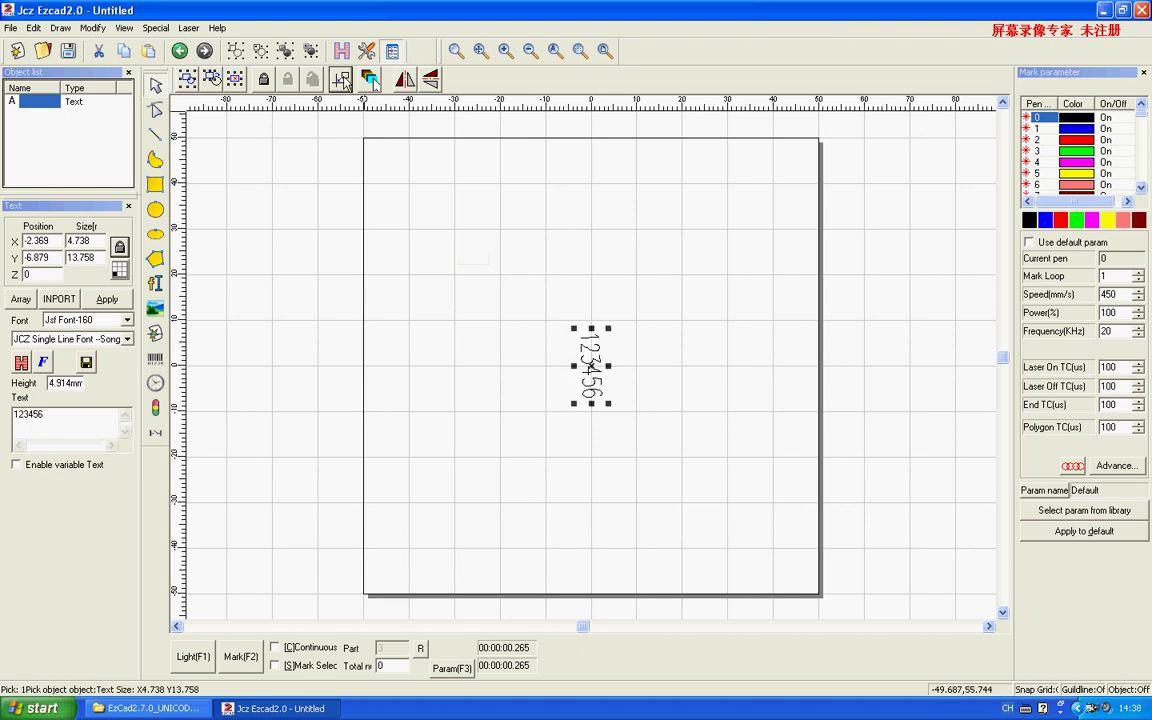
Step: Mark the vertical 123456 text once with the RotateTextMark function and quit its dialog
click(188, 28)
click(226, 182)
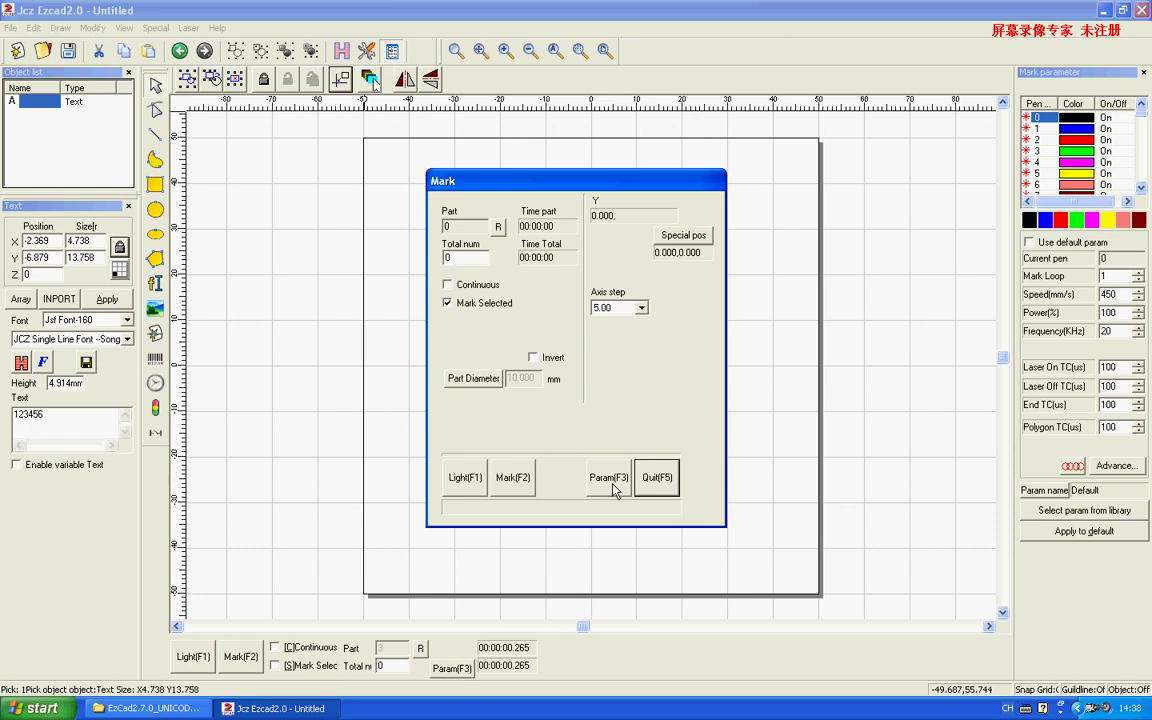
click(507, 479)
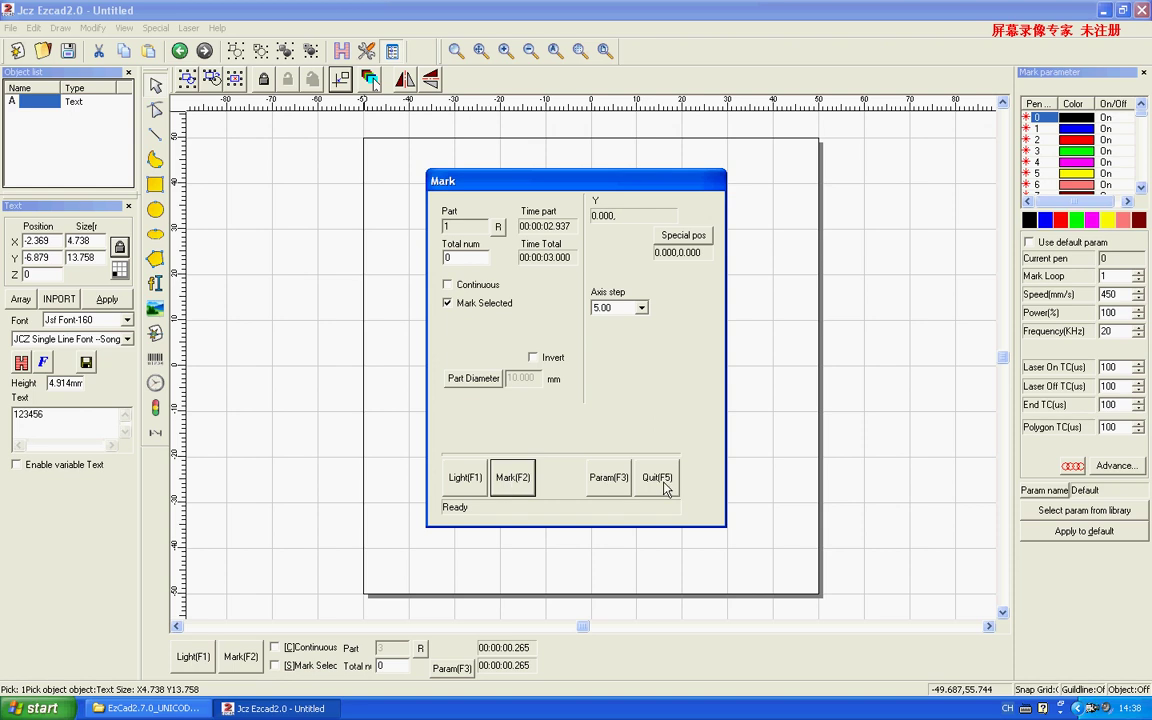
click(662, 480)
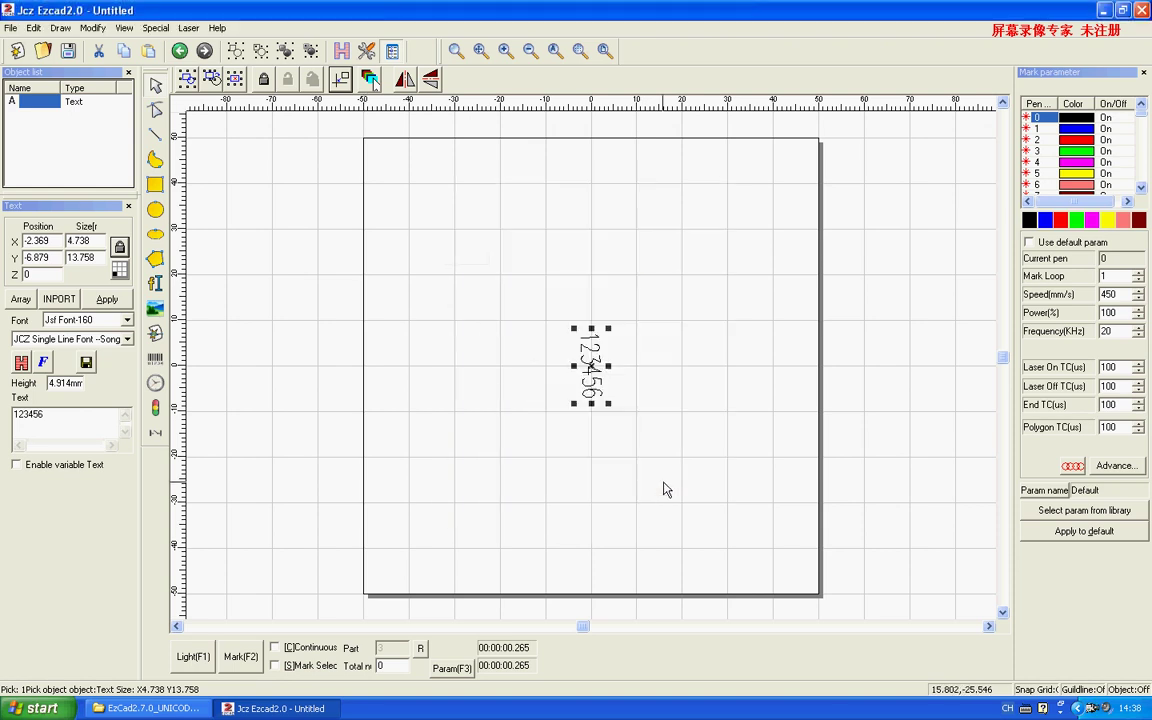
Step: Rotate the text back to horizontal and move it above the origin to about X -9.1, Y 6.2 mm
click(588, 368)
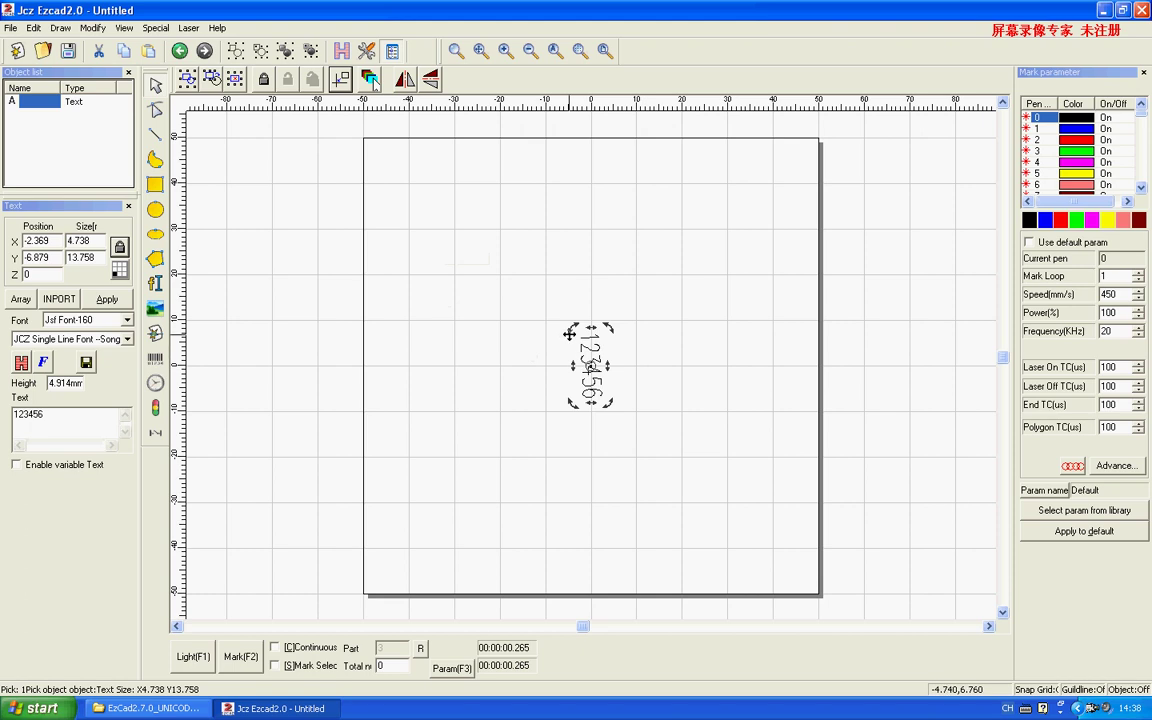
drag(572, 330, 549, 392)
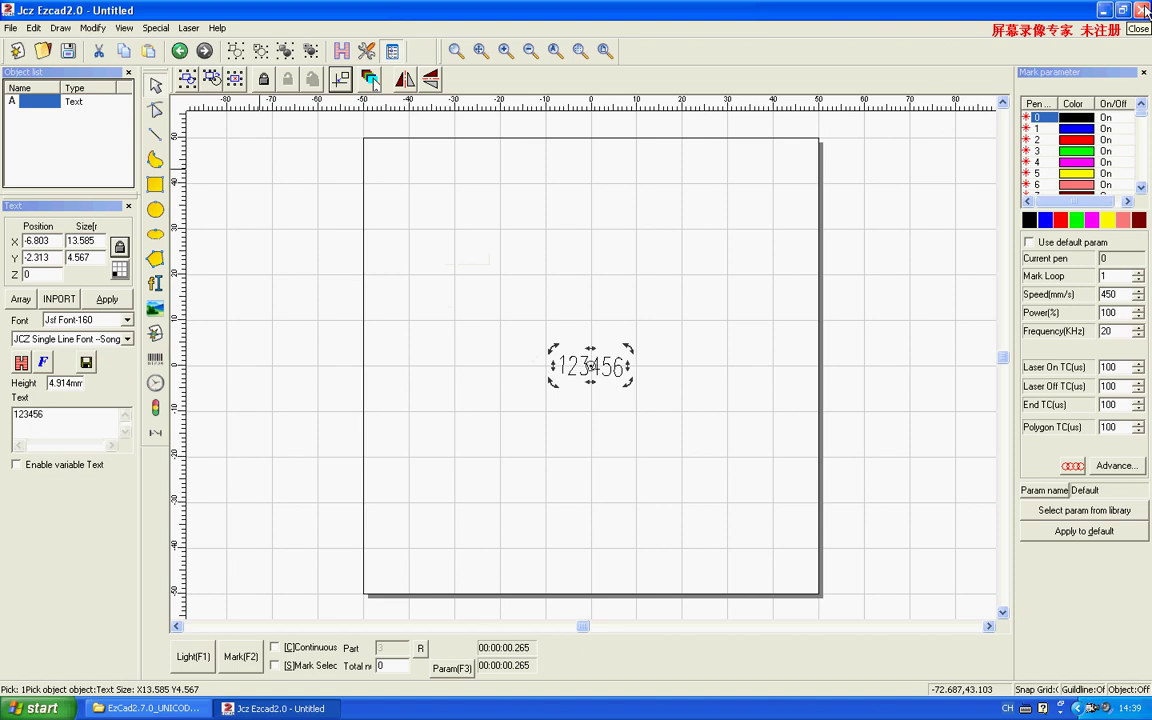
click(782, 342)
click(602, 370)
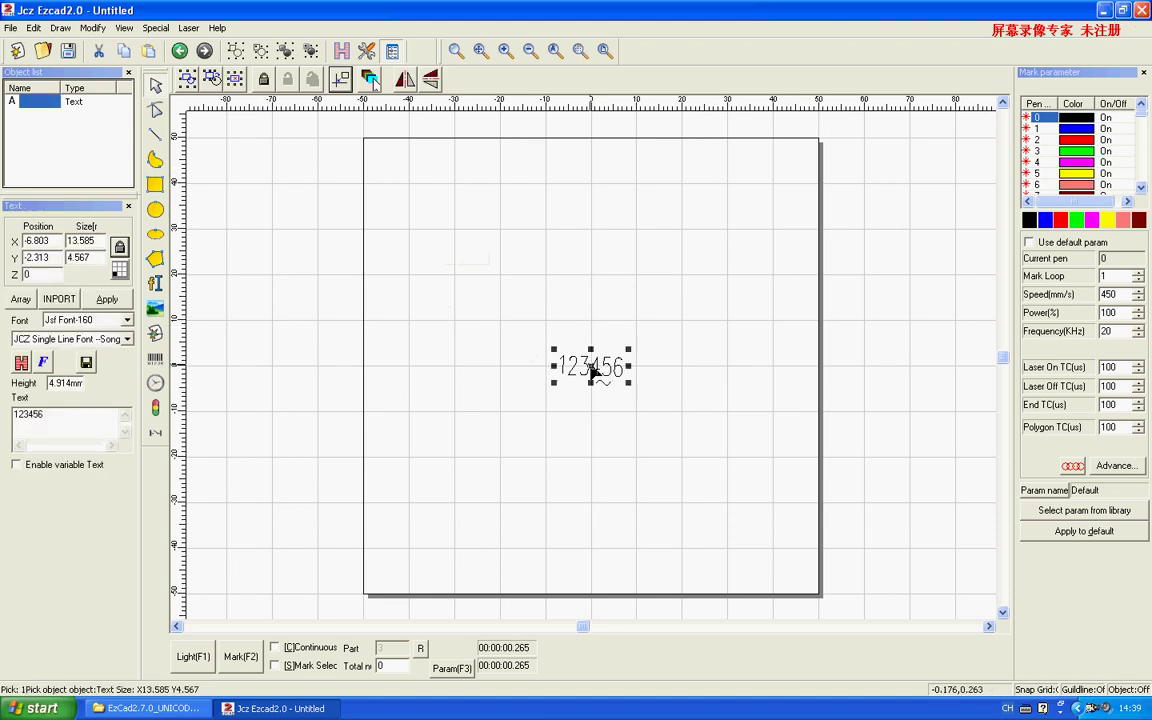
drag(591, 373, 582, 333)
scroll(497, 365, up, 2)
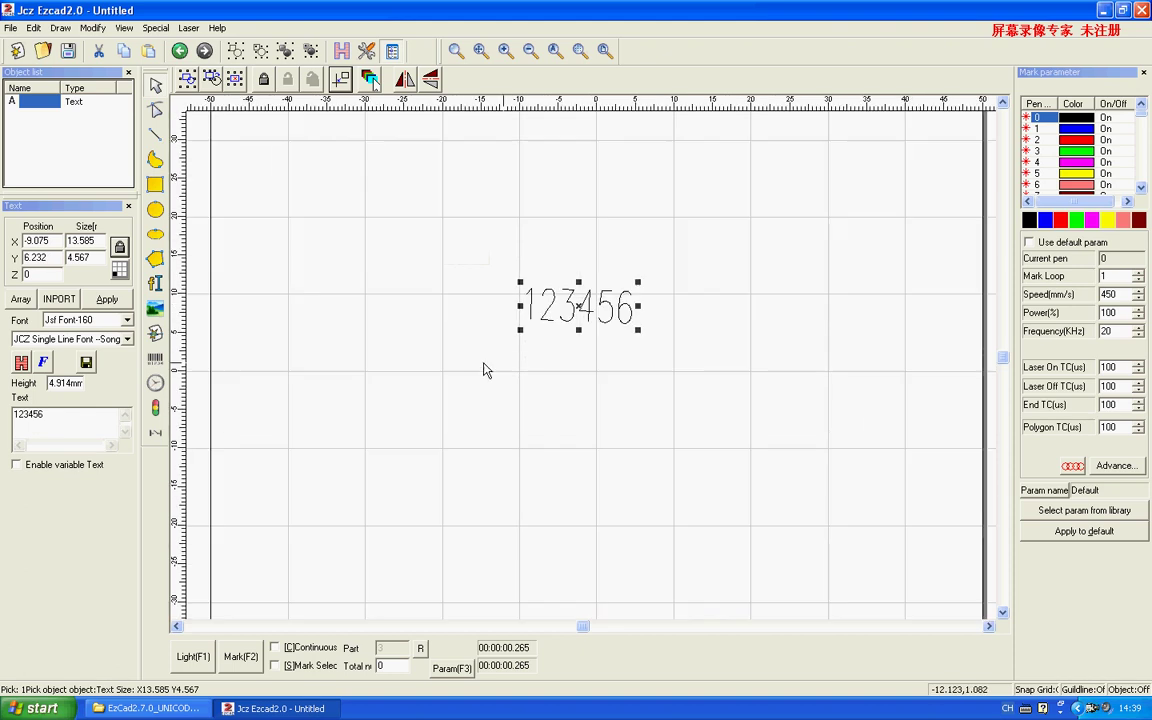
Step: Add a second 123456 text about 3.35 mm high below the first and assign it the blue pen 1
click(155, 283)
click(519, 350)
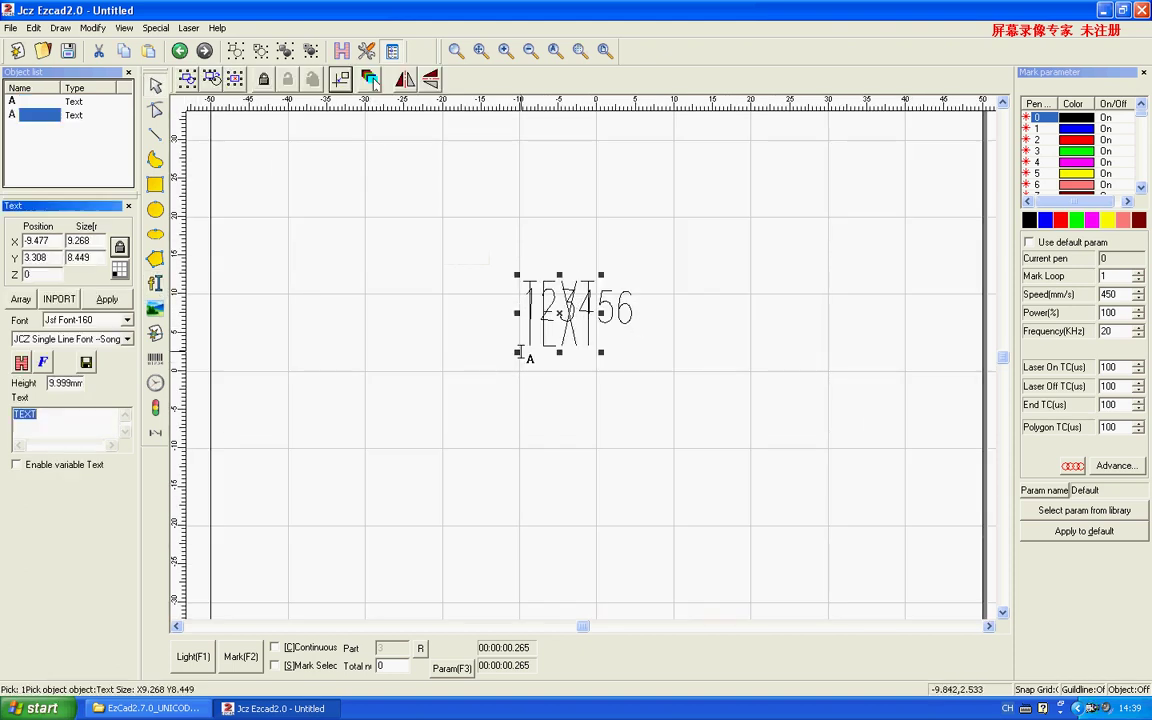
click(48, 413)
drag(48, 413, 10, 413)
text(123)
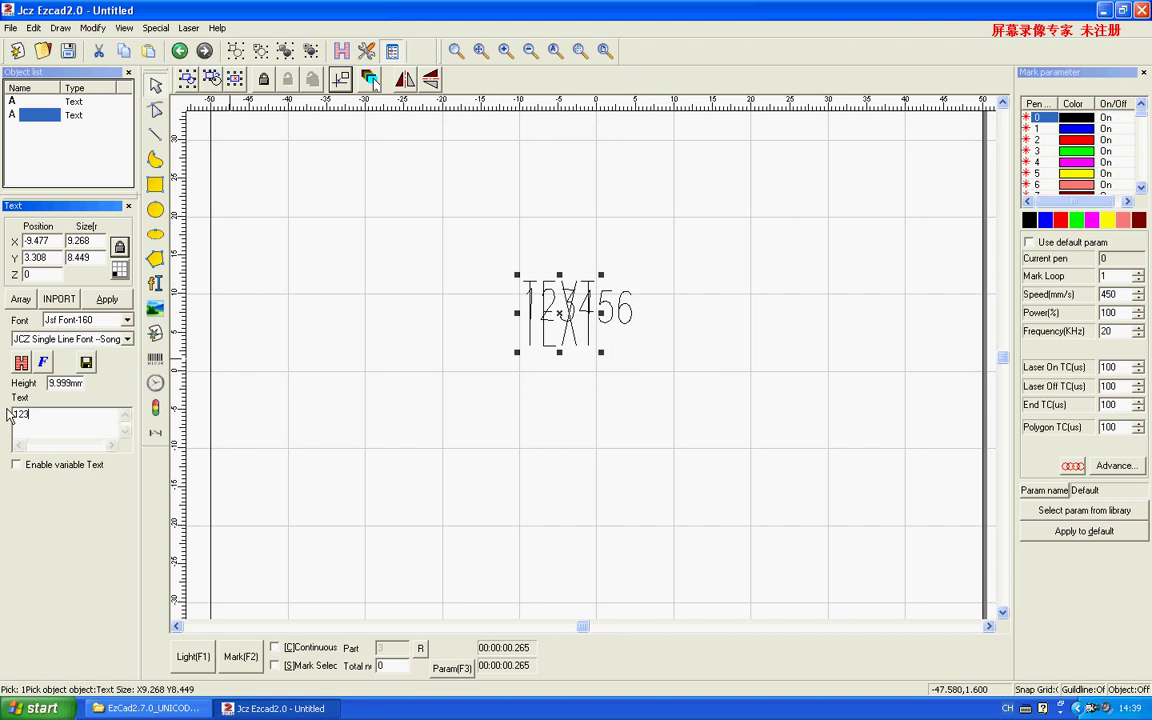
text(456)
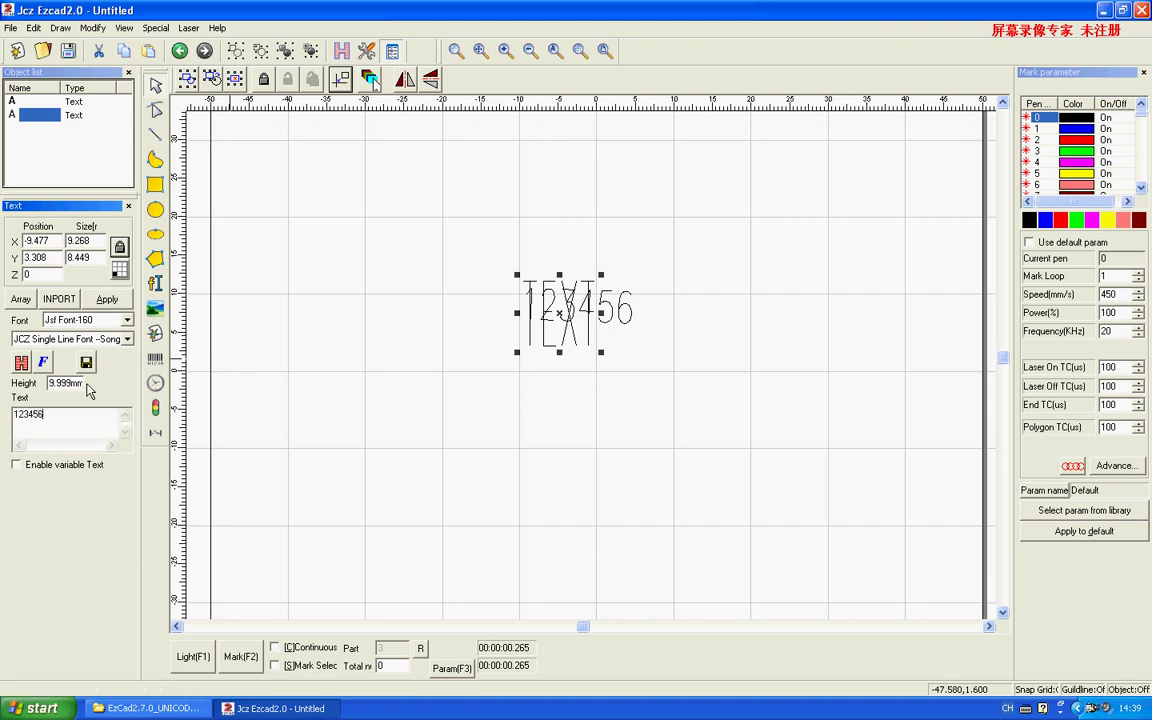
click(107, 299)
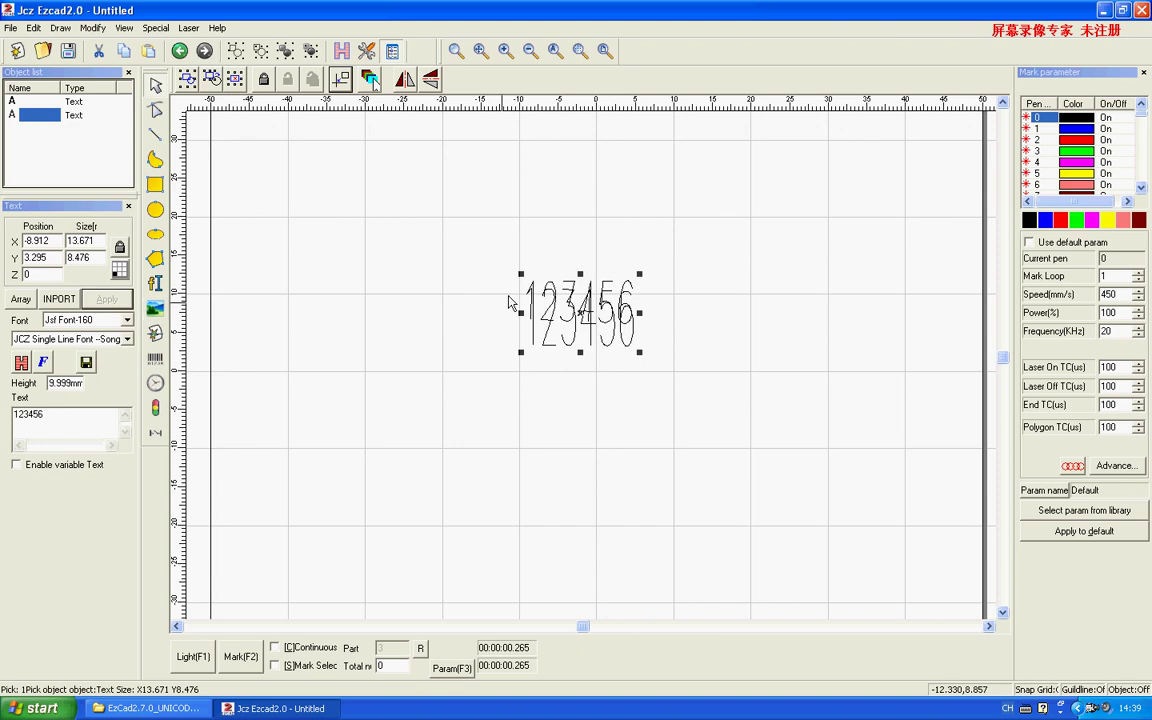
drag(576, 272, 582, 331)
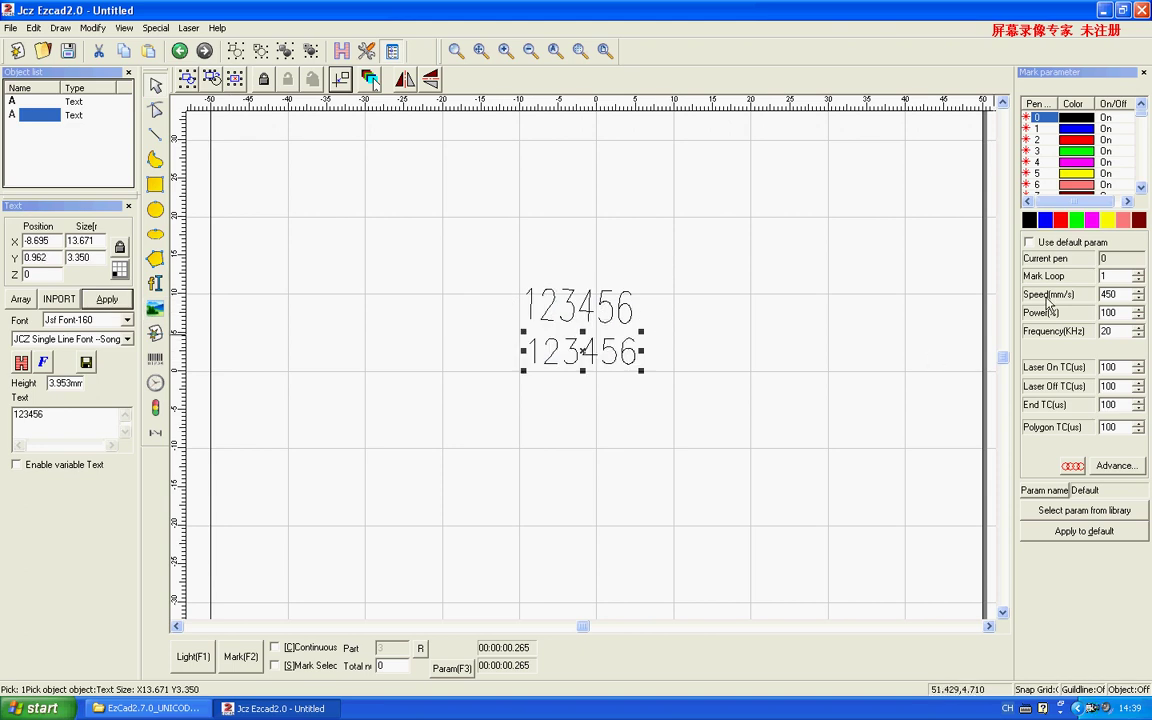
click(1045, 219)
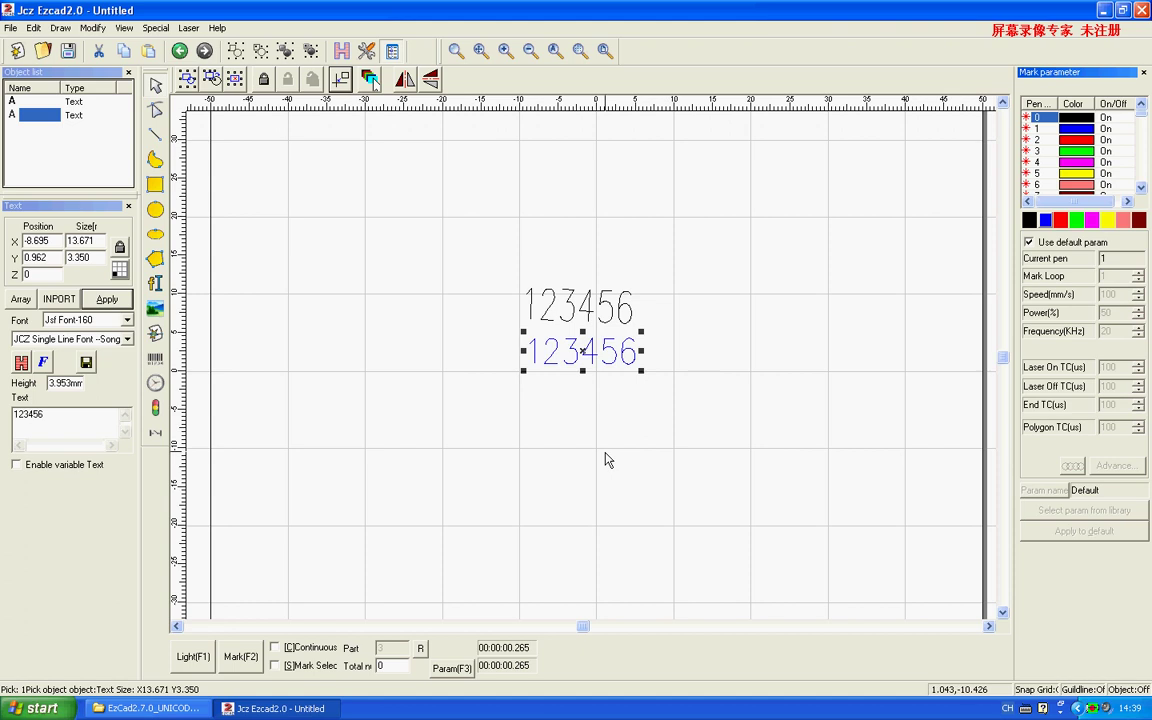
Step: Place a third text object below the blue one and set its content to 123456
click(155, 283)
click(528, 428)
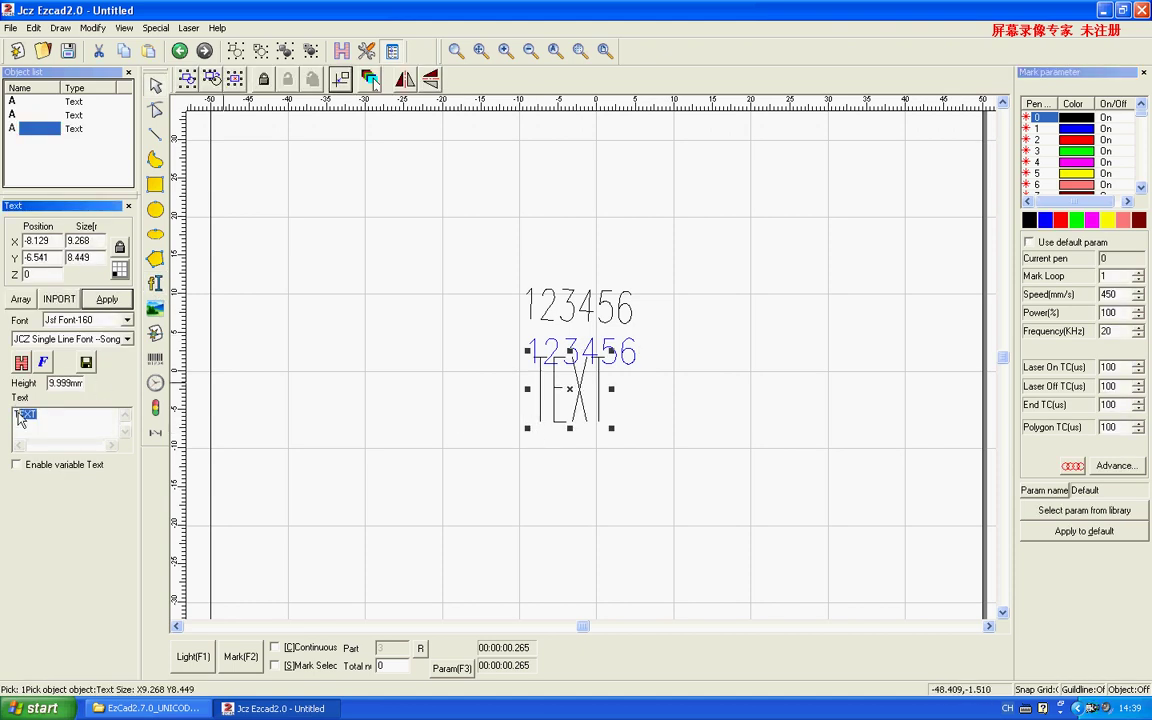
key(BackSpace)
text(123456)
click(107, 299)
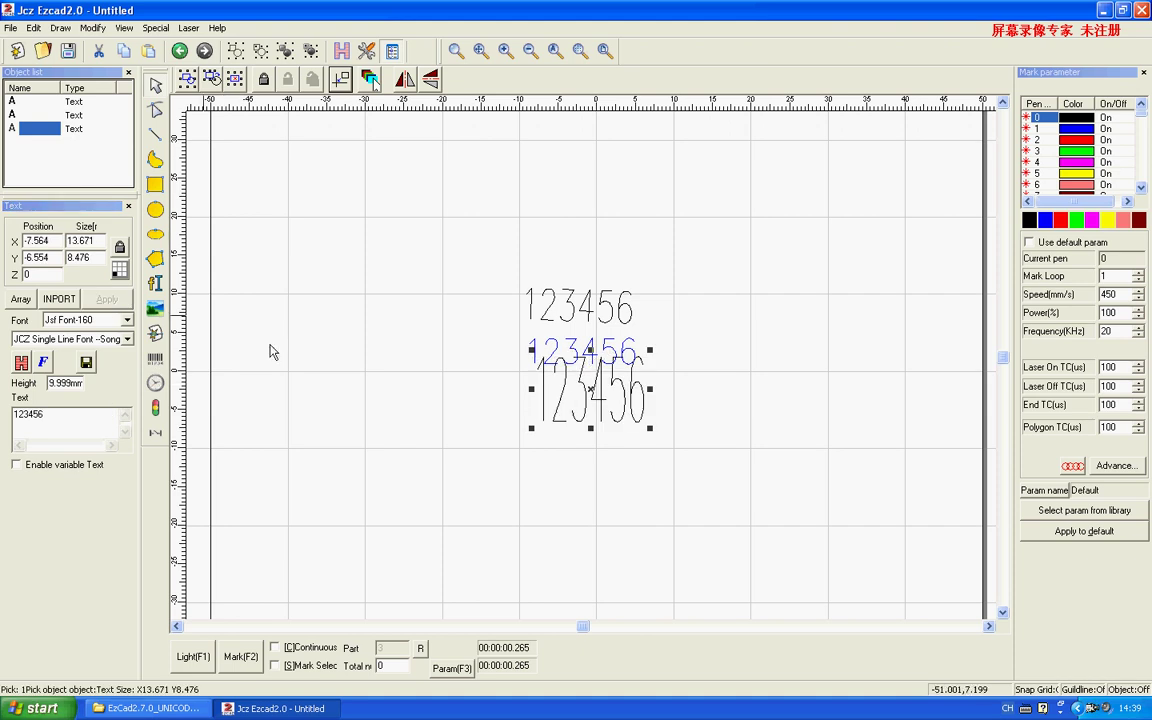
Step: Reduce the third text to about 3.94 mm high, assign it red pen 2 and move it directly below the blue text
drag(592, 358, 592, 388)
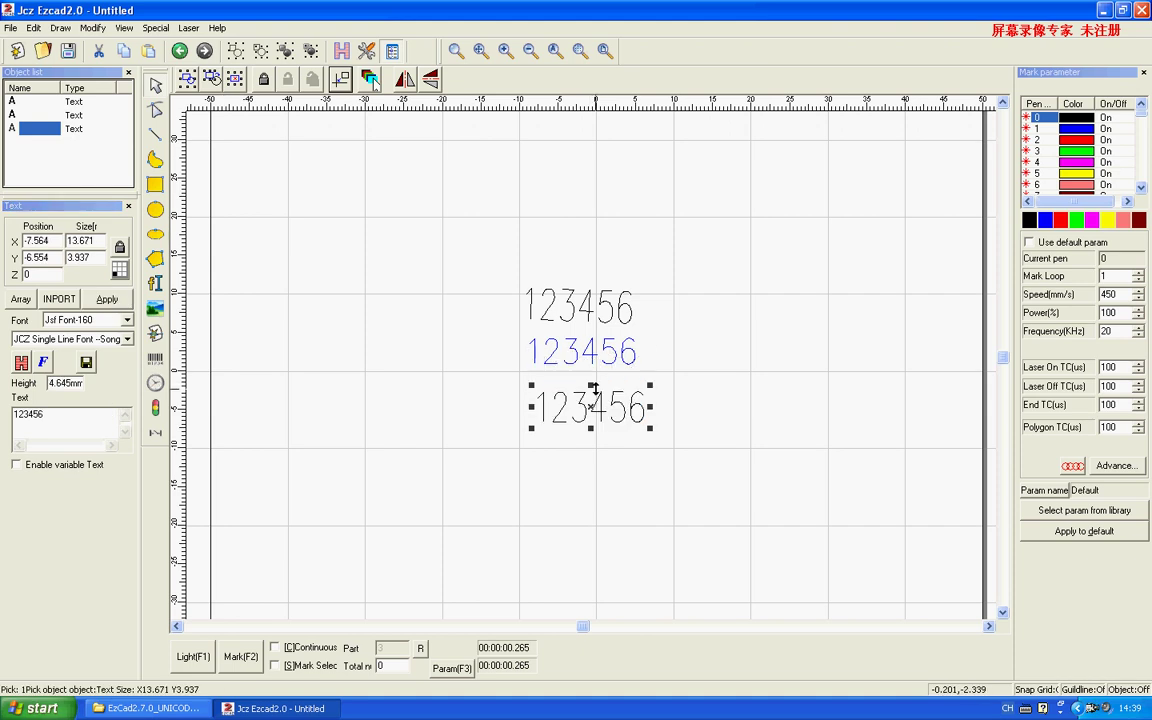
click(1061, 220)
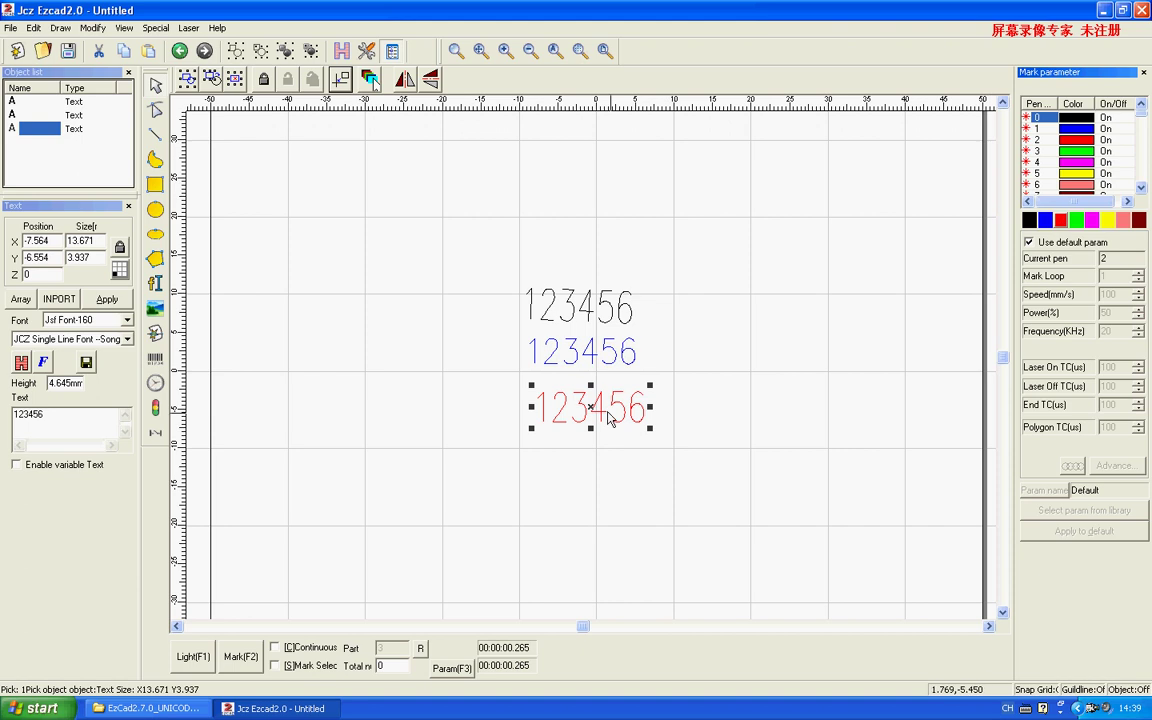
drag(565, 406, 556, 387)
click(828, 360)
scroll(828, 360, up, 2)
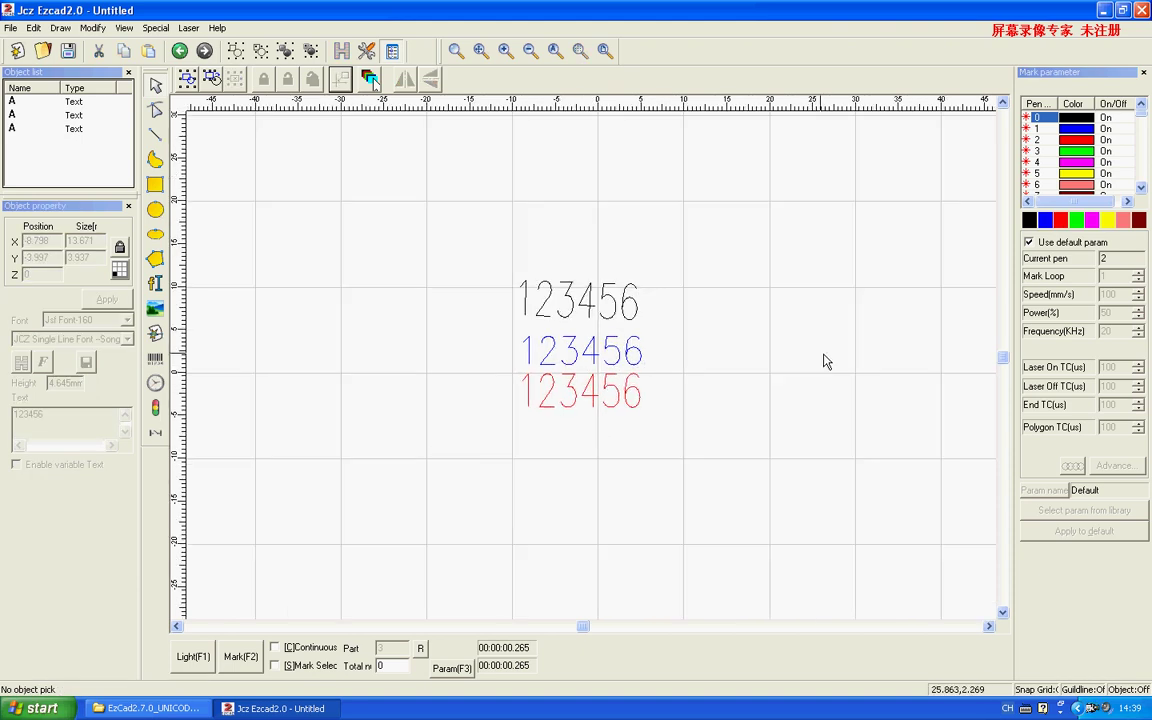
Step: Check pen 0's speed, power and frequency, and give blue pen 1 its own speed and power instead of the default parameters
click(1031, 220)
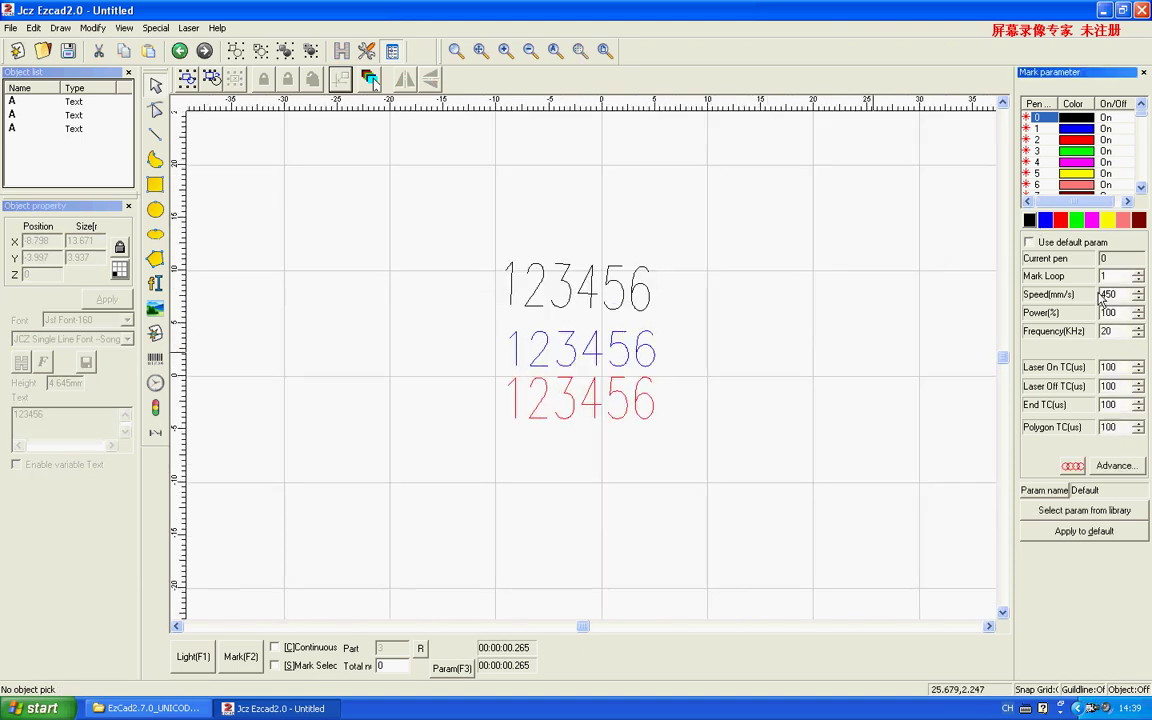
click(1117, 295)
click(1121, 312)
click(1124, 330)
click(1044, 219)
click(1030, 242)
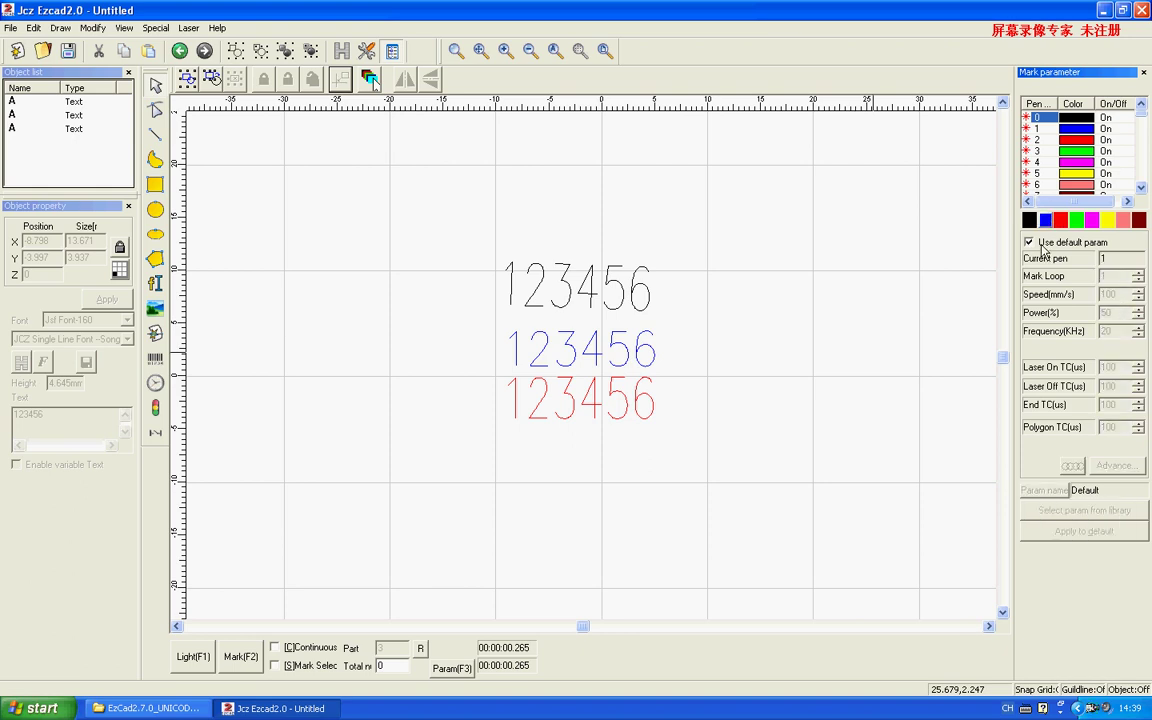
click(1042, 249)
click(1139, 298)
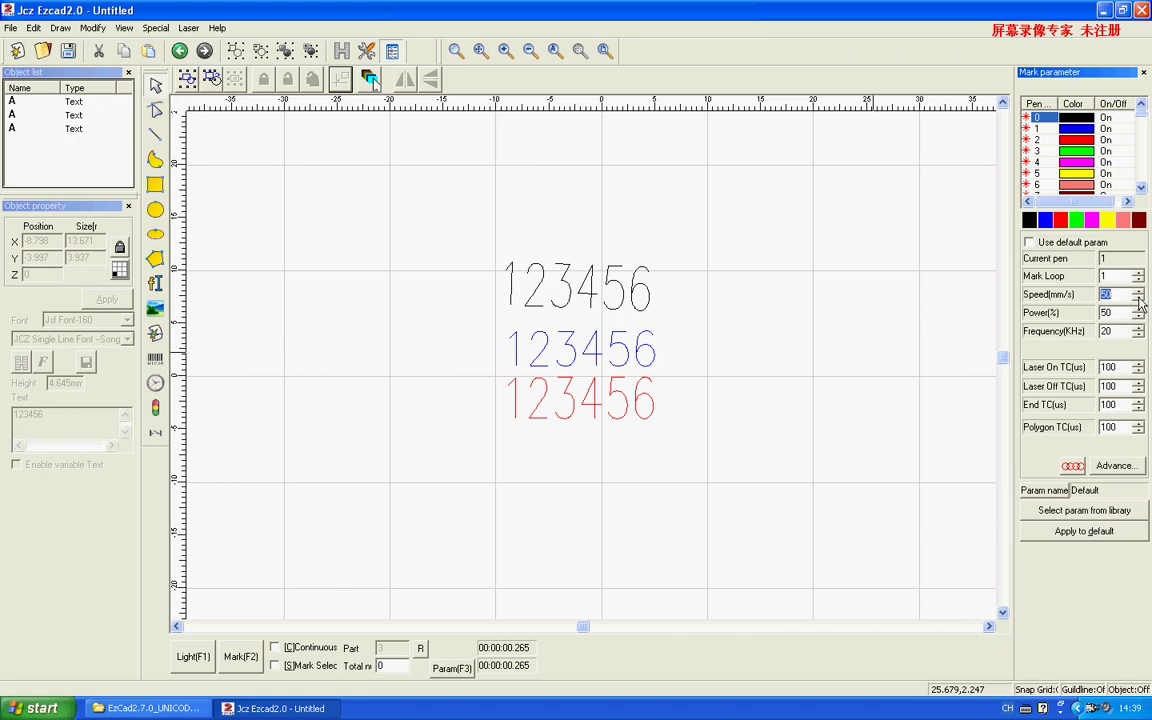
click(1140, 291)
click(1141, 291)
click(1139, 313)
Step: Turn off the default parameters for red pen 2 and set its speed to 100 mm/s and power to 80%
click(1054, 244)
click(1056, 248)
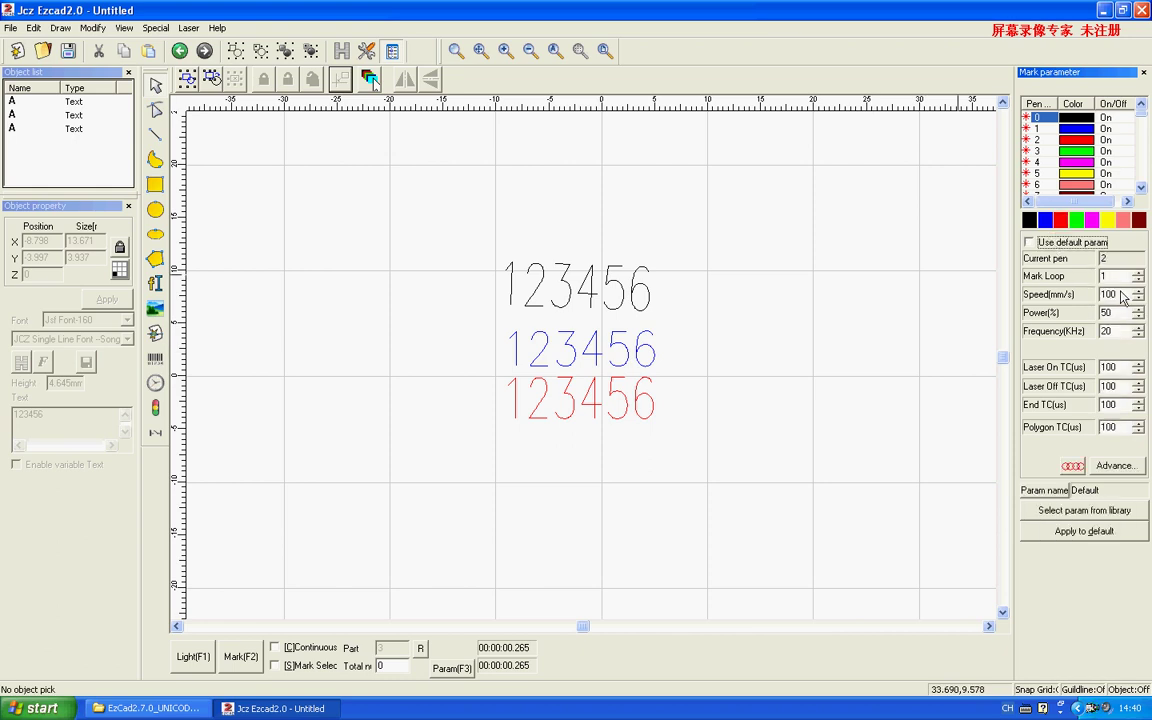
click(1138, 294)
click(1138, 309)
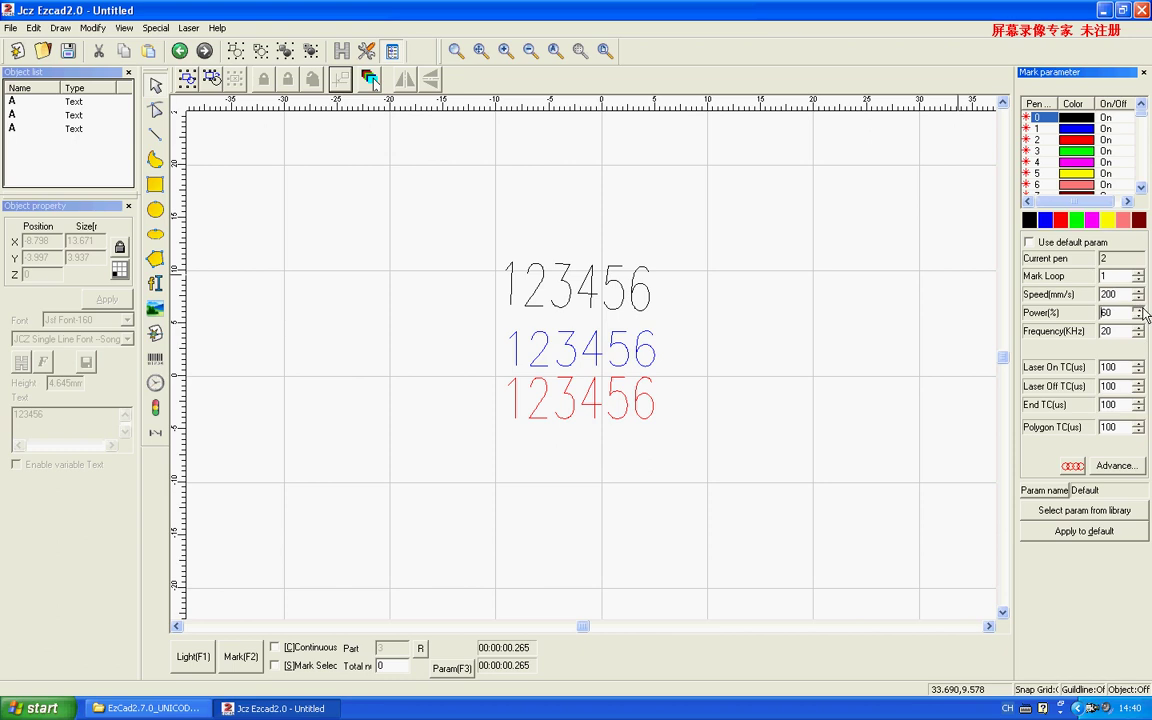
click(1138, 309)
click(1138, 299)
Step: Mark the three coloured texts twice and close the program
click(250, 657)
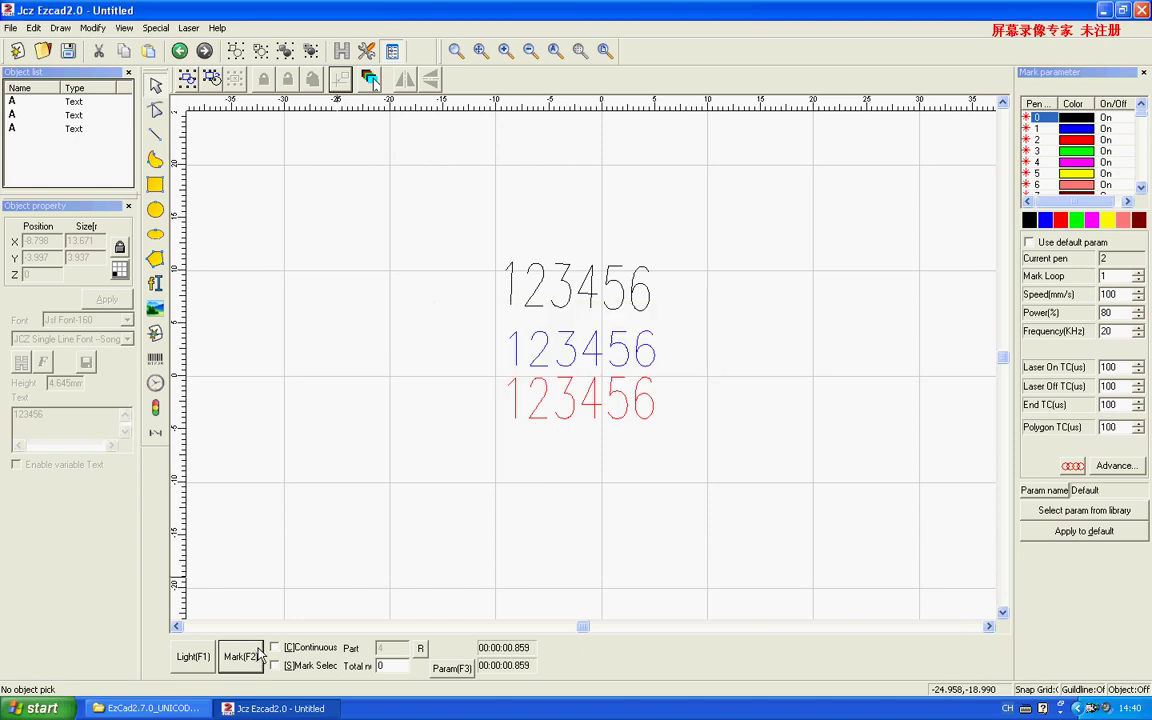
click(258, 654)
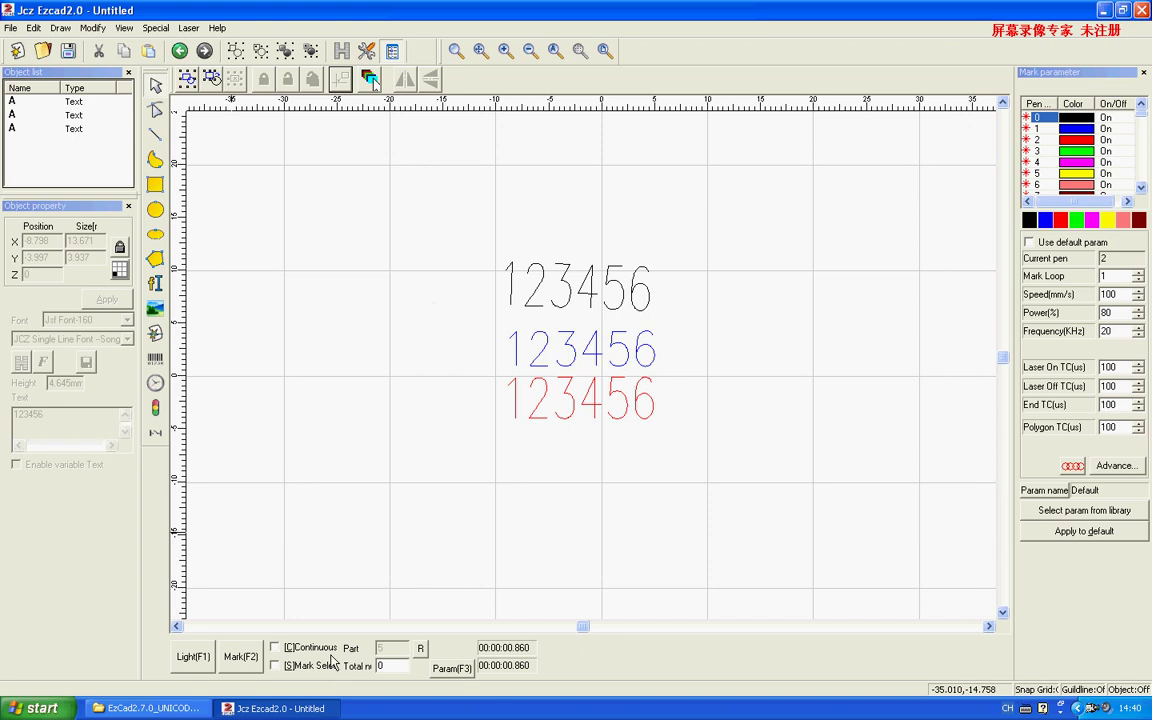
click(1142, 10)
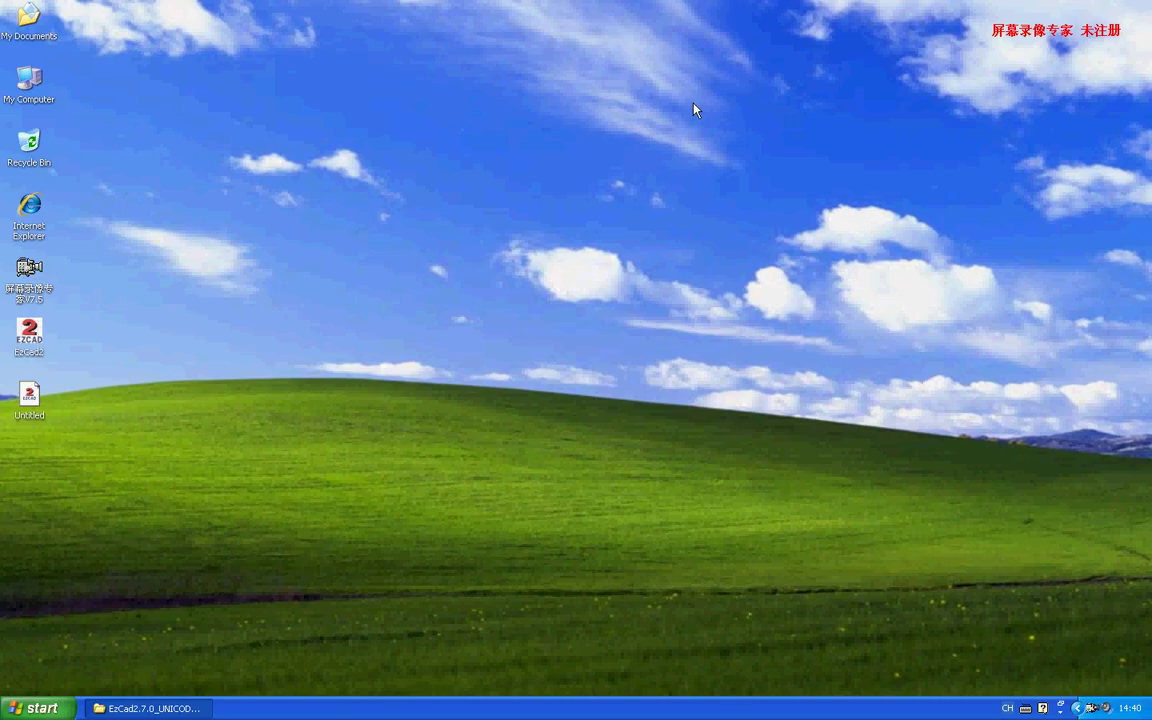